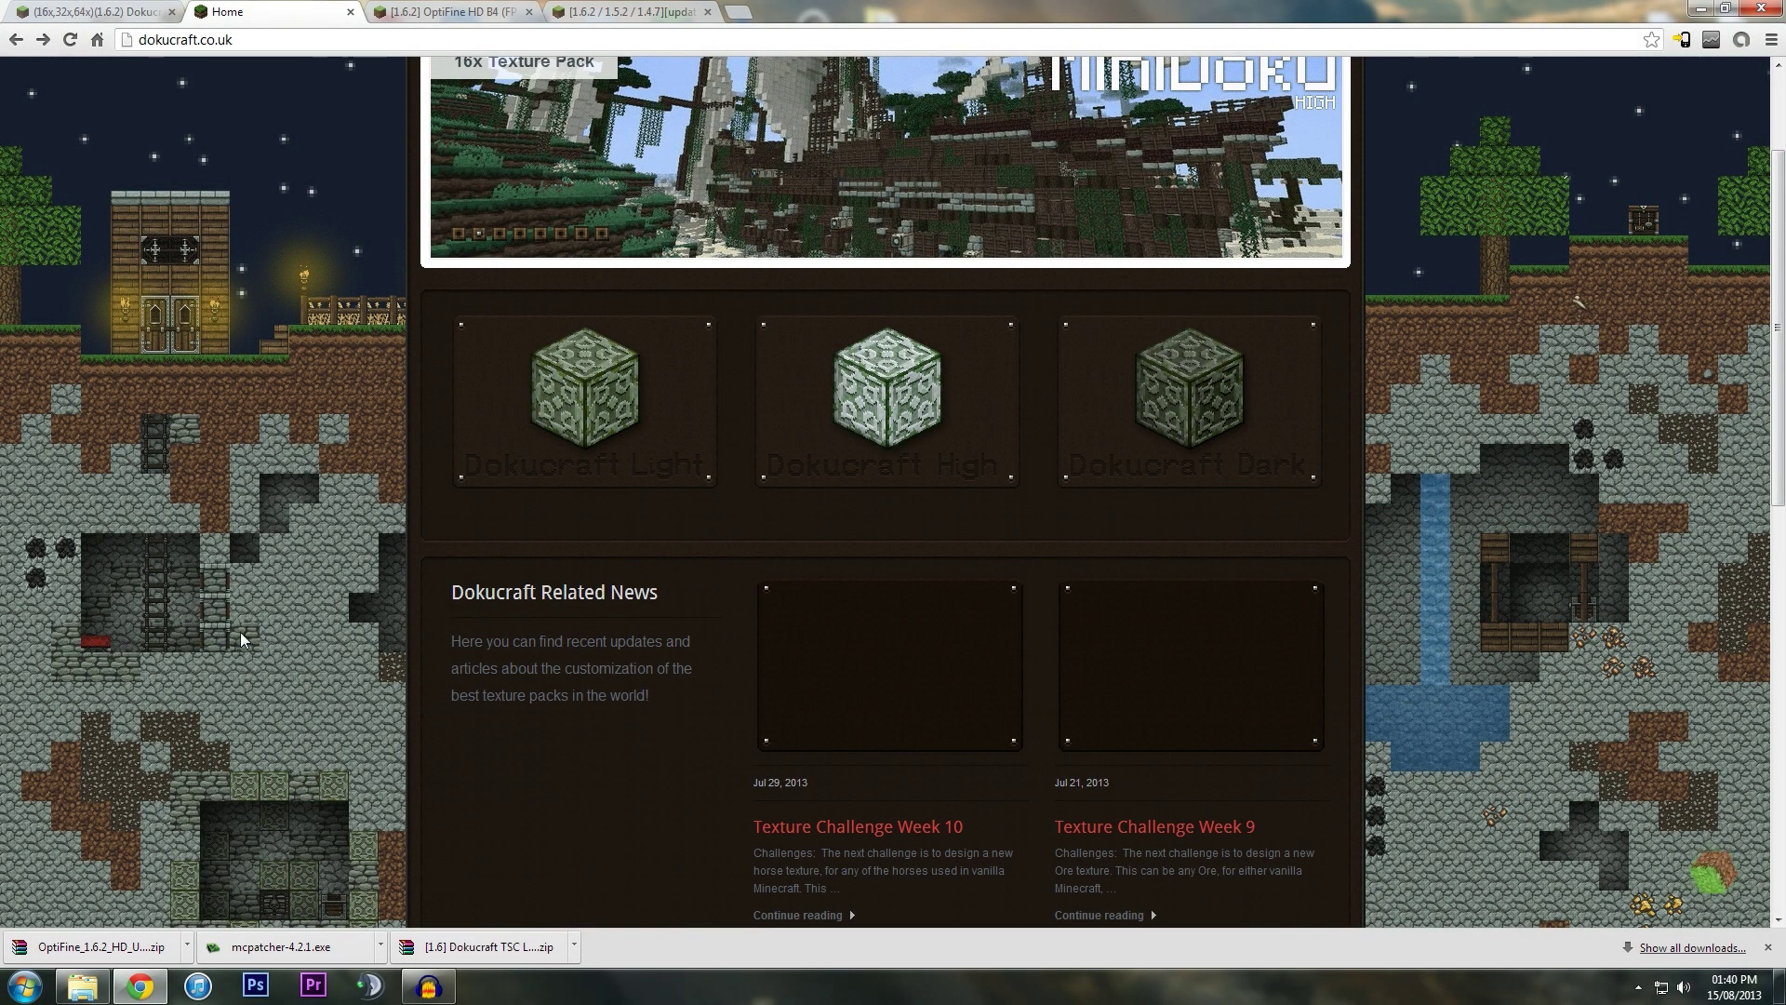
Step: Browse the Dokucraft forum topic's downloads, then return to the Dokucraft homepage
{"action": "scroll", "coordinate": [241, 639], "scroll_direction": "up", "scroll_amount": 2}
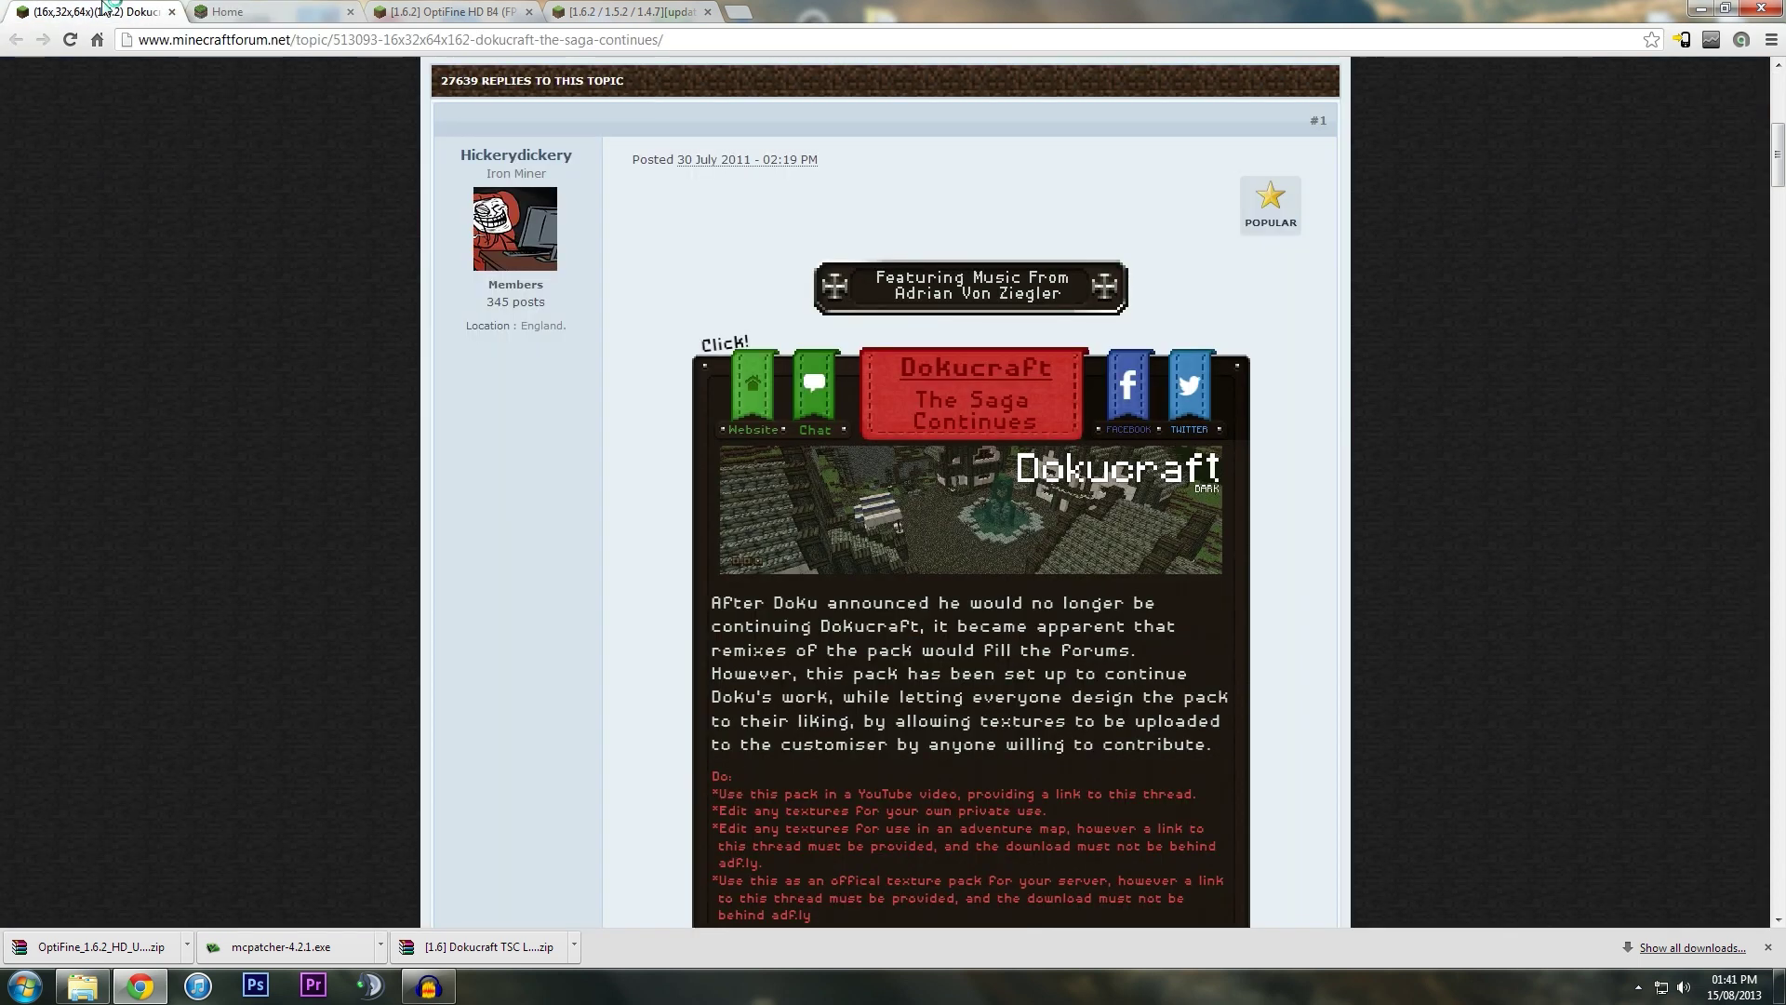
{"action": "left_click", "coordinate": [93, 11]}
{"action": "scroll", "coordinate": [637, 588], "scroll_direction": "down", "scroll_amount": 10}
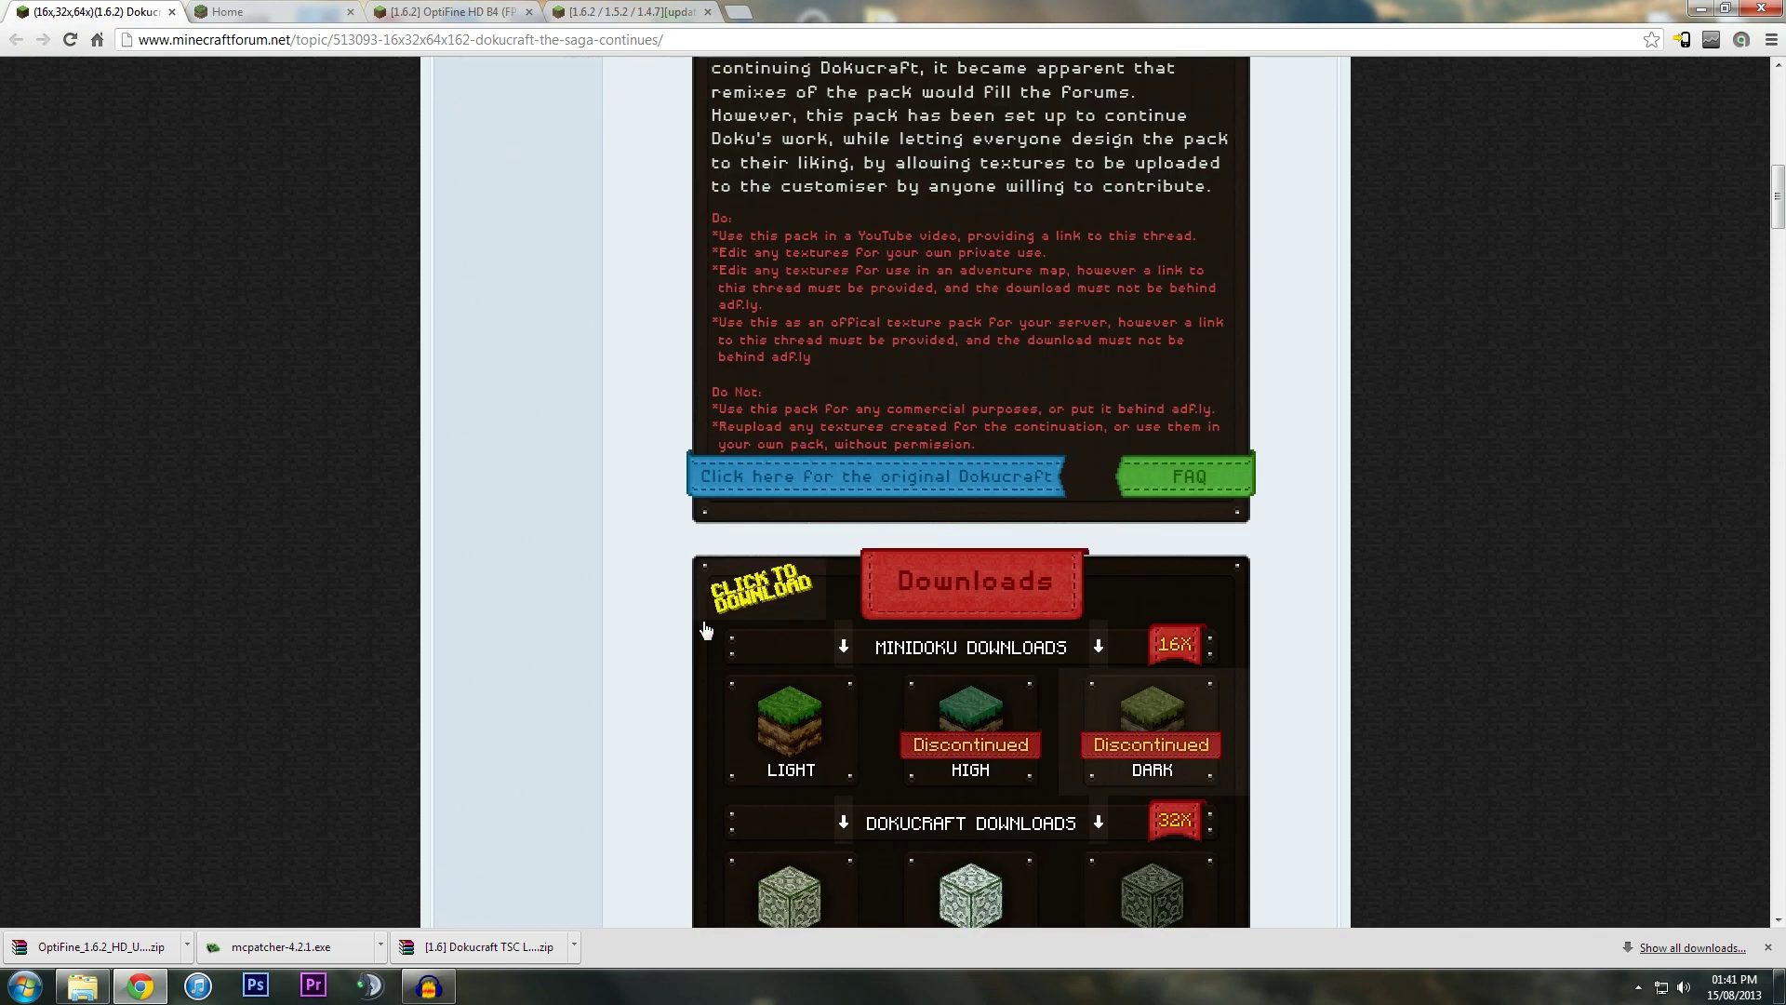
{"action": "scroll", "coordinate": [1074, 673], "scroll_direction": "down", "scroll_amount": 3}
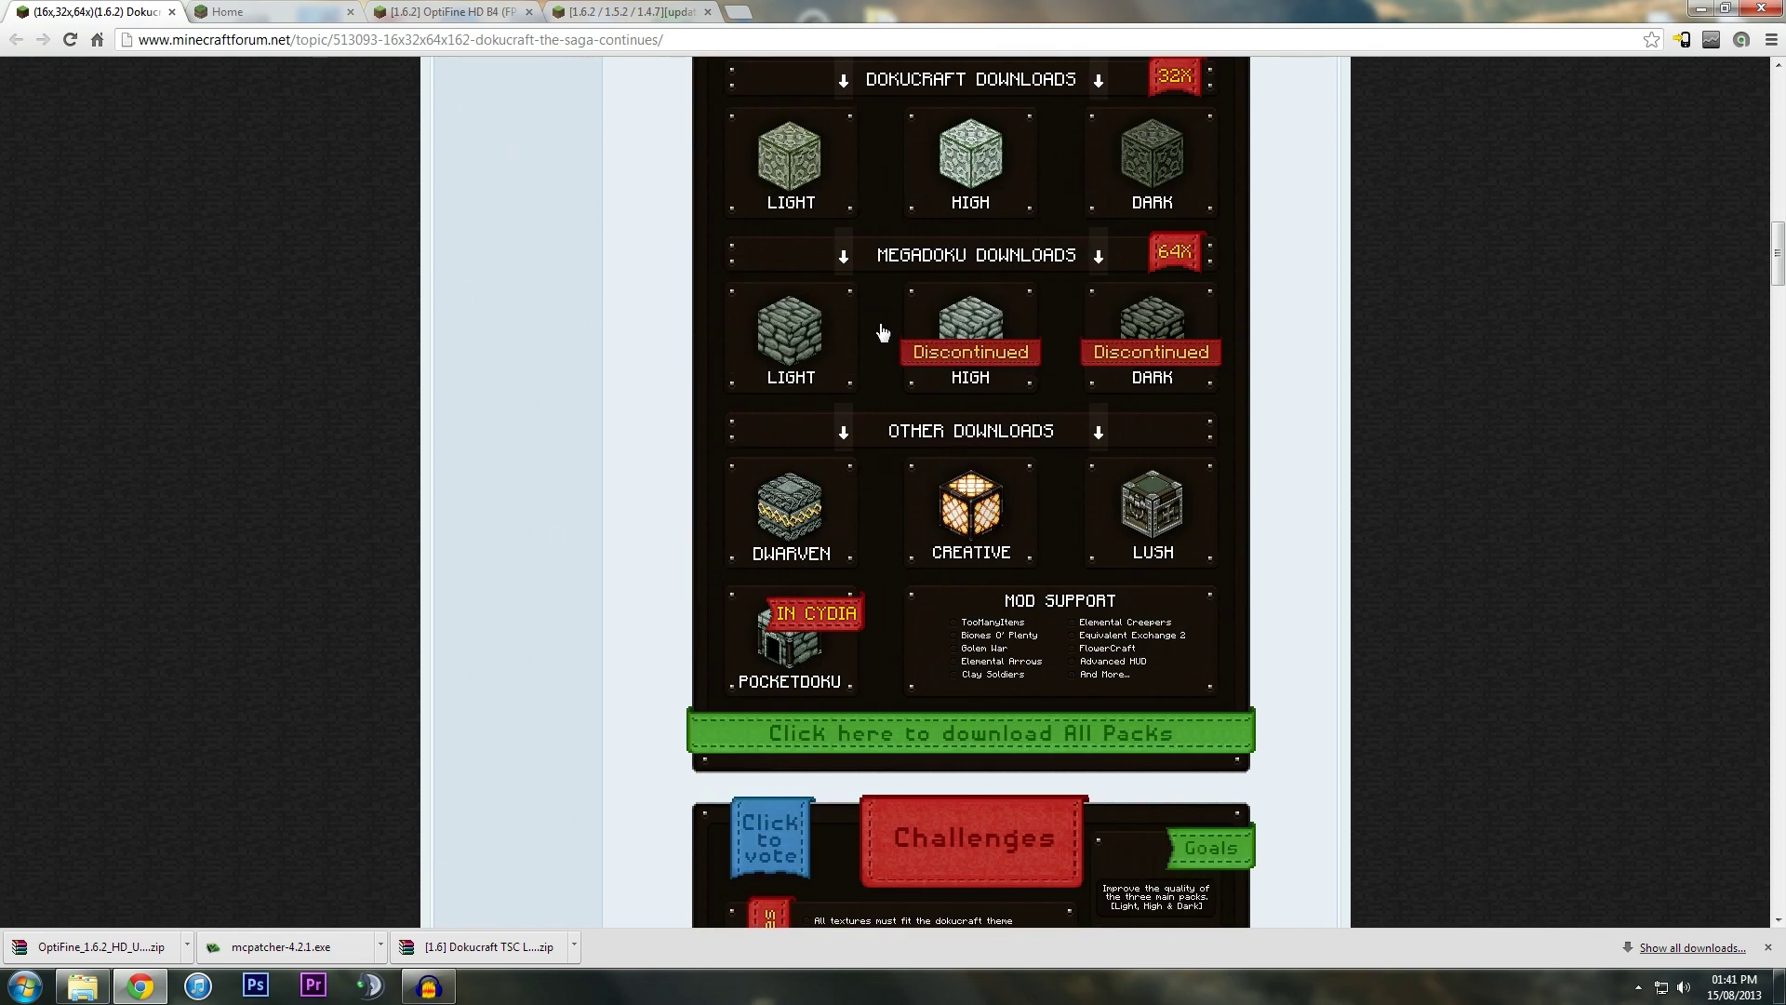
{"action": "scroll", "coordinate": [679, 521], "scroll_direction": "up", "scroll_amount": 9}
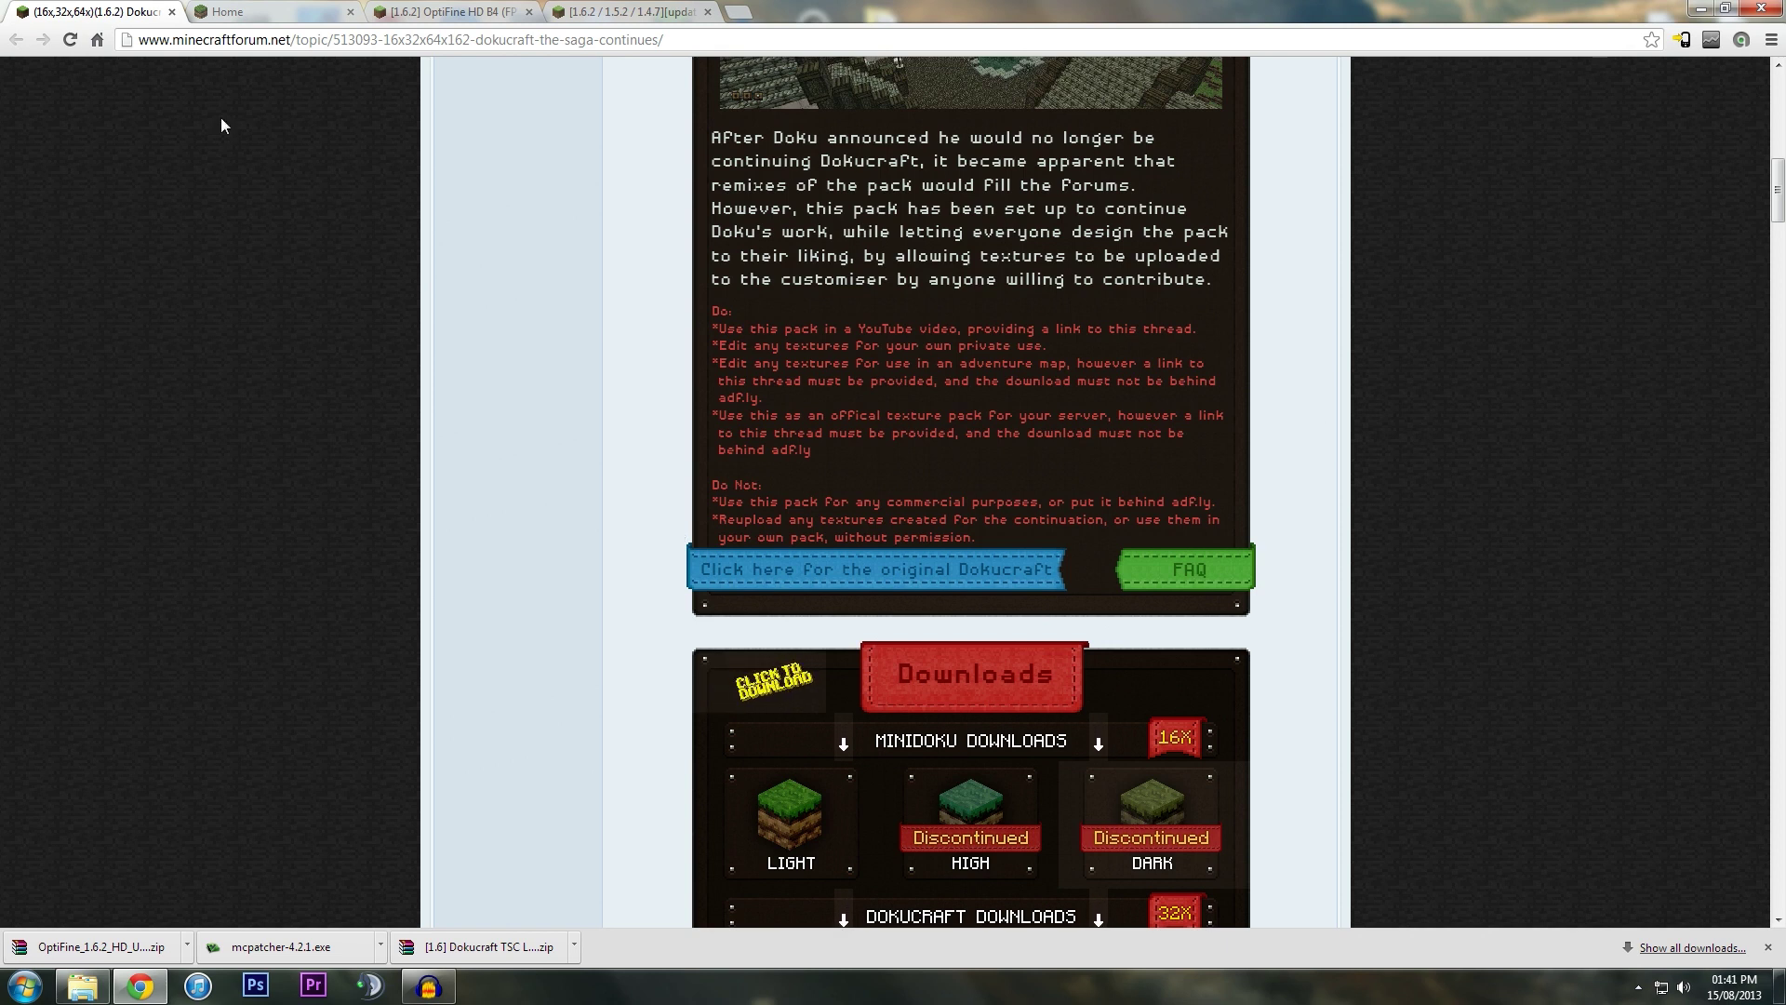
{"action": "scroll", "coordinate": [388, 333], "scroll_direction": "up", "scroll_amount": 8}
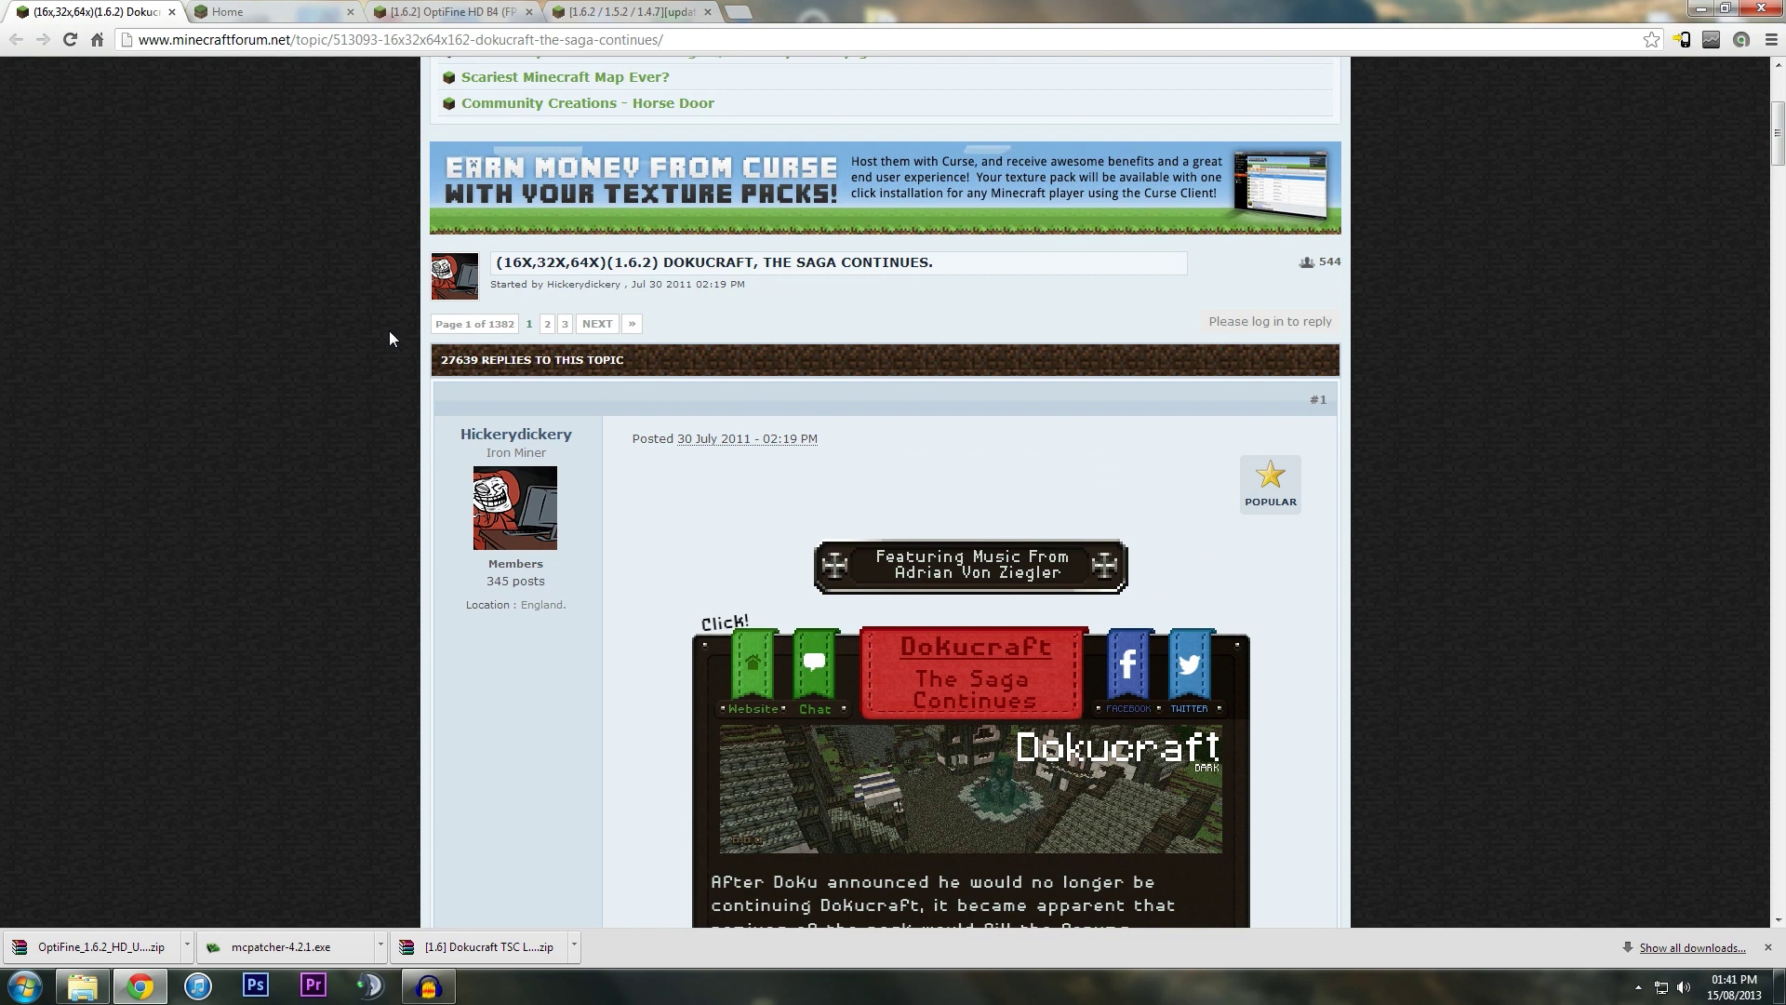
{"action": "left_click", "coordinate": [275, 11]}
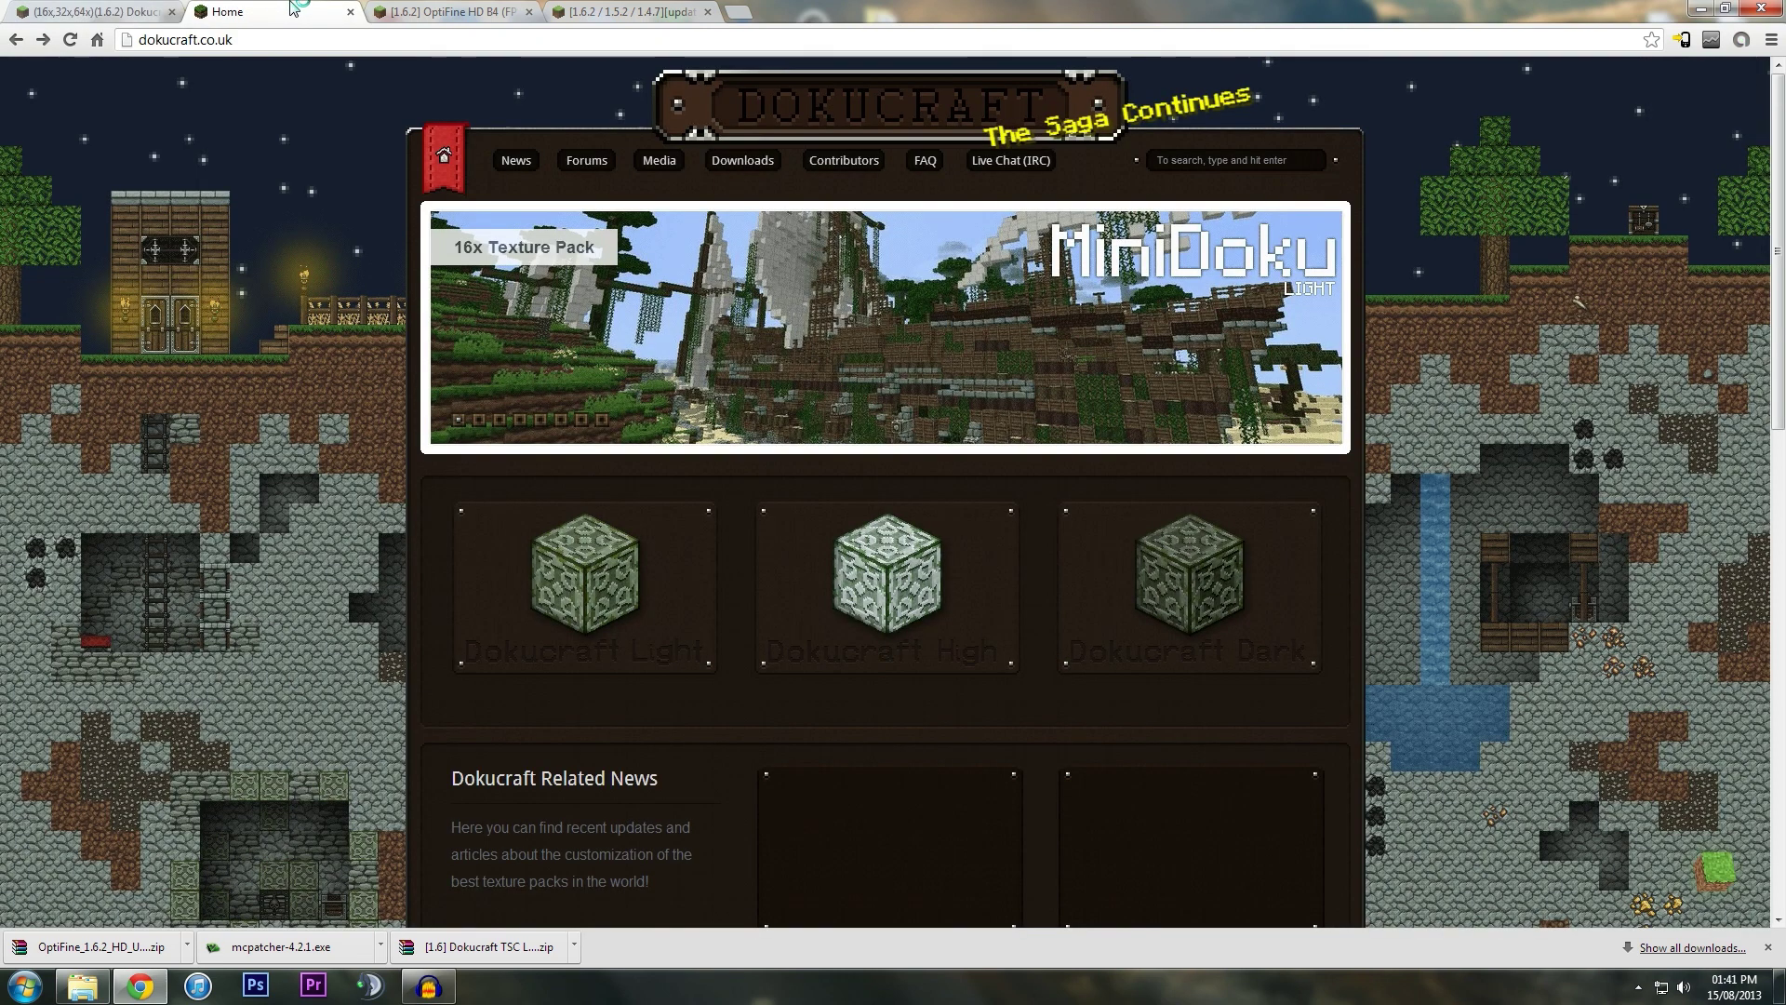
Step: Check the OptiFine and MCPatcher forum topics, then hide the browser to show the desktop
{"action": "left_click", "coordinate": [453, 7]}
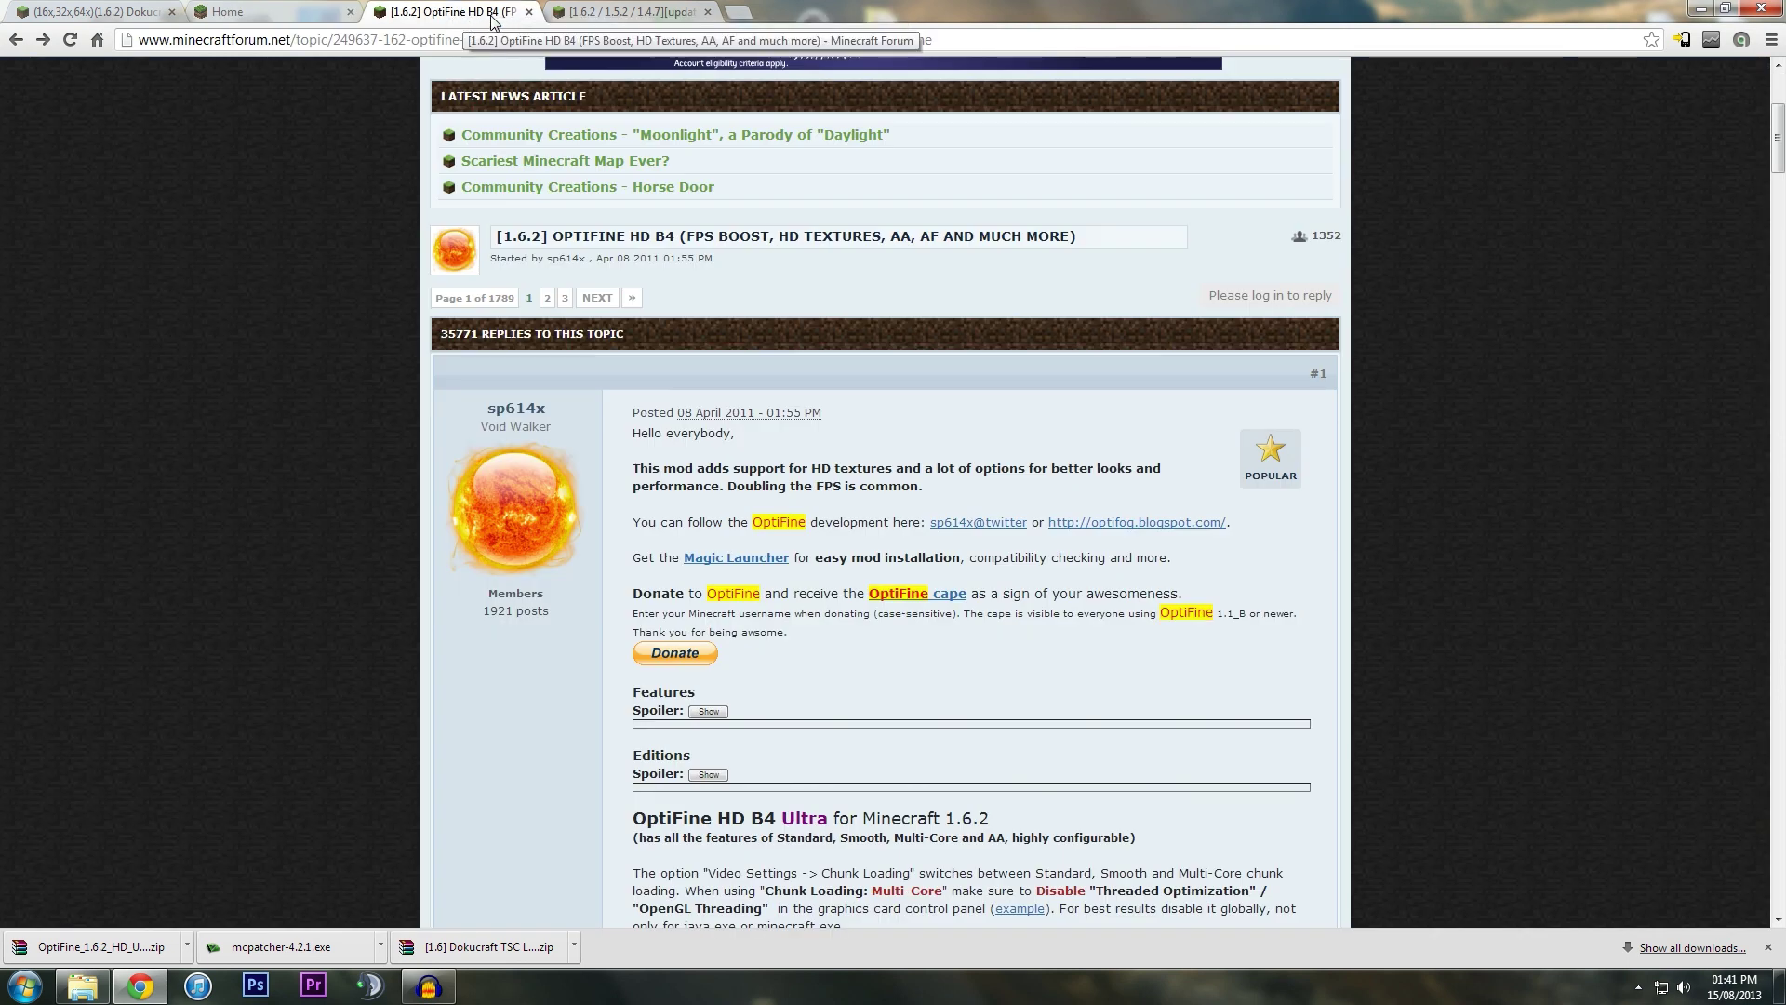
{"action": "left_click", "coordinate": [659, 9]}
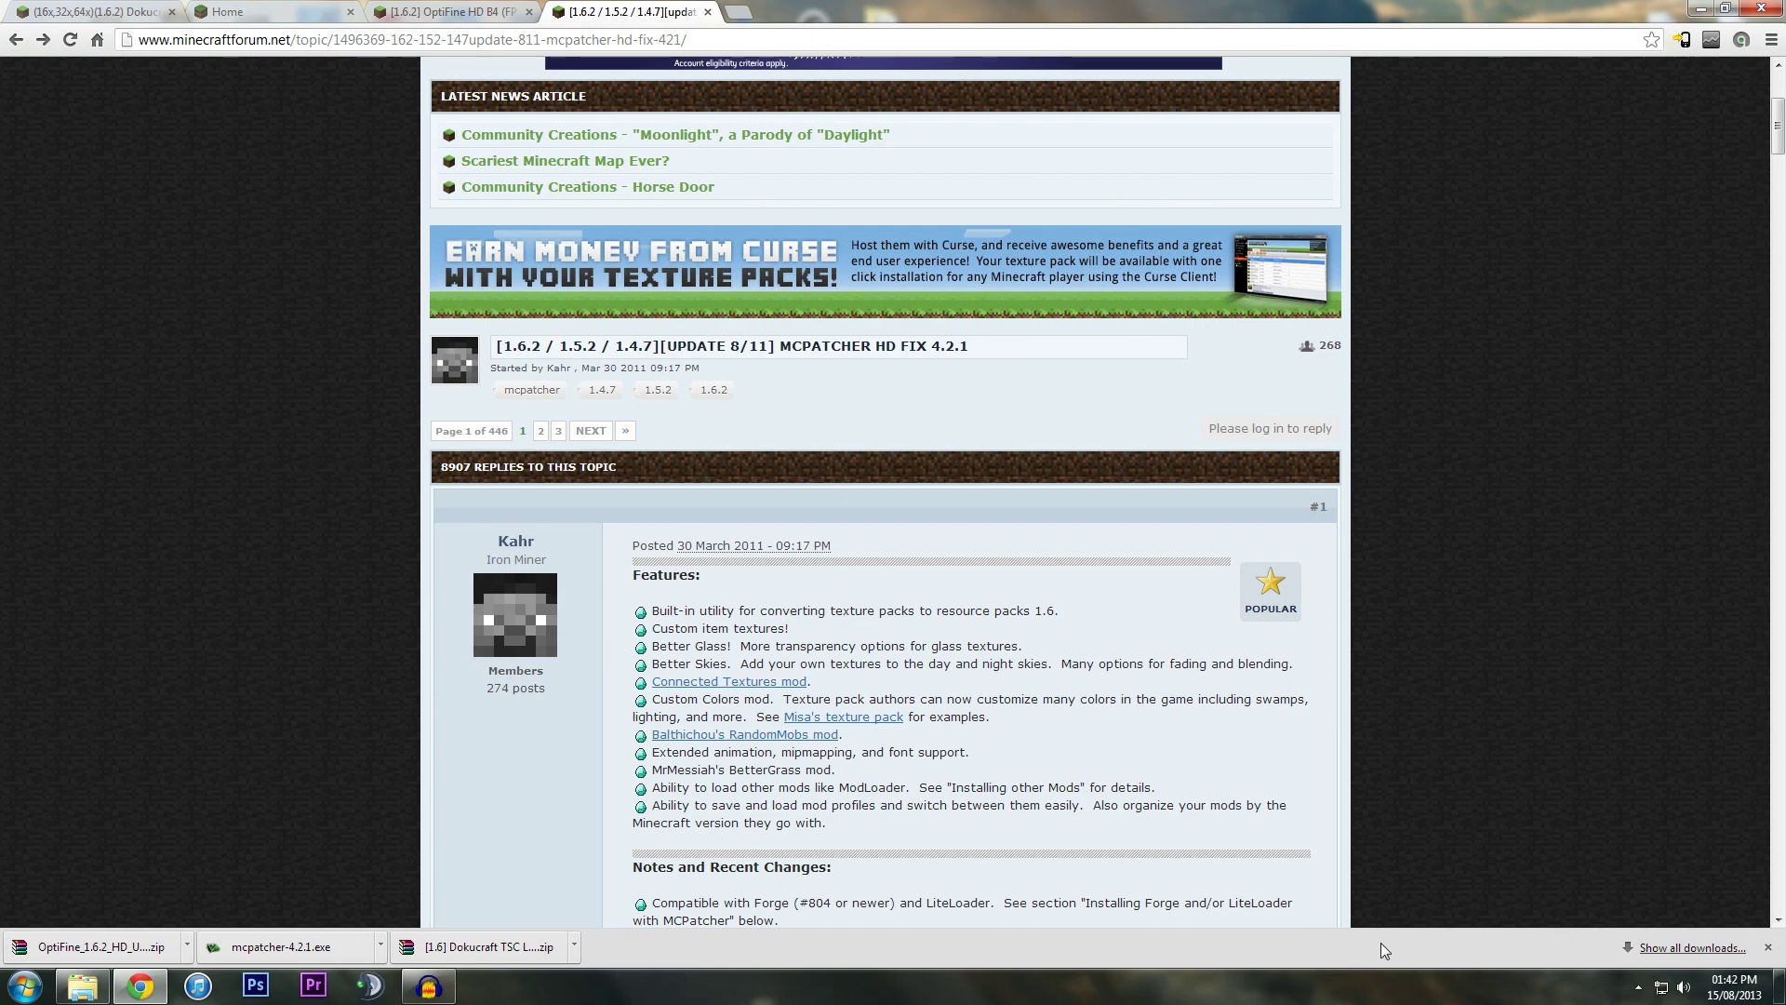
{"action": "left_click", "coordinate": [1778, 987]}
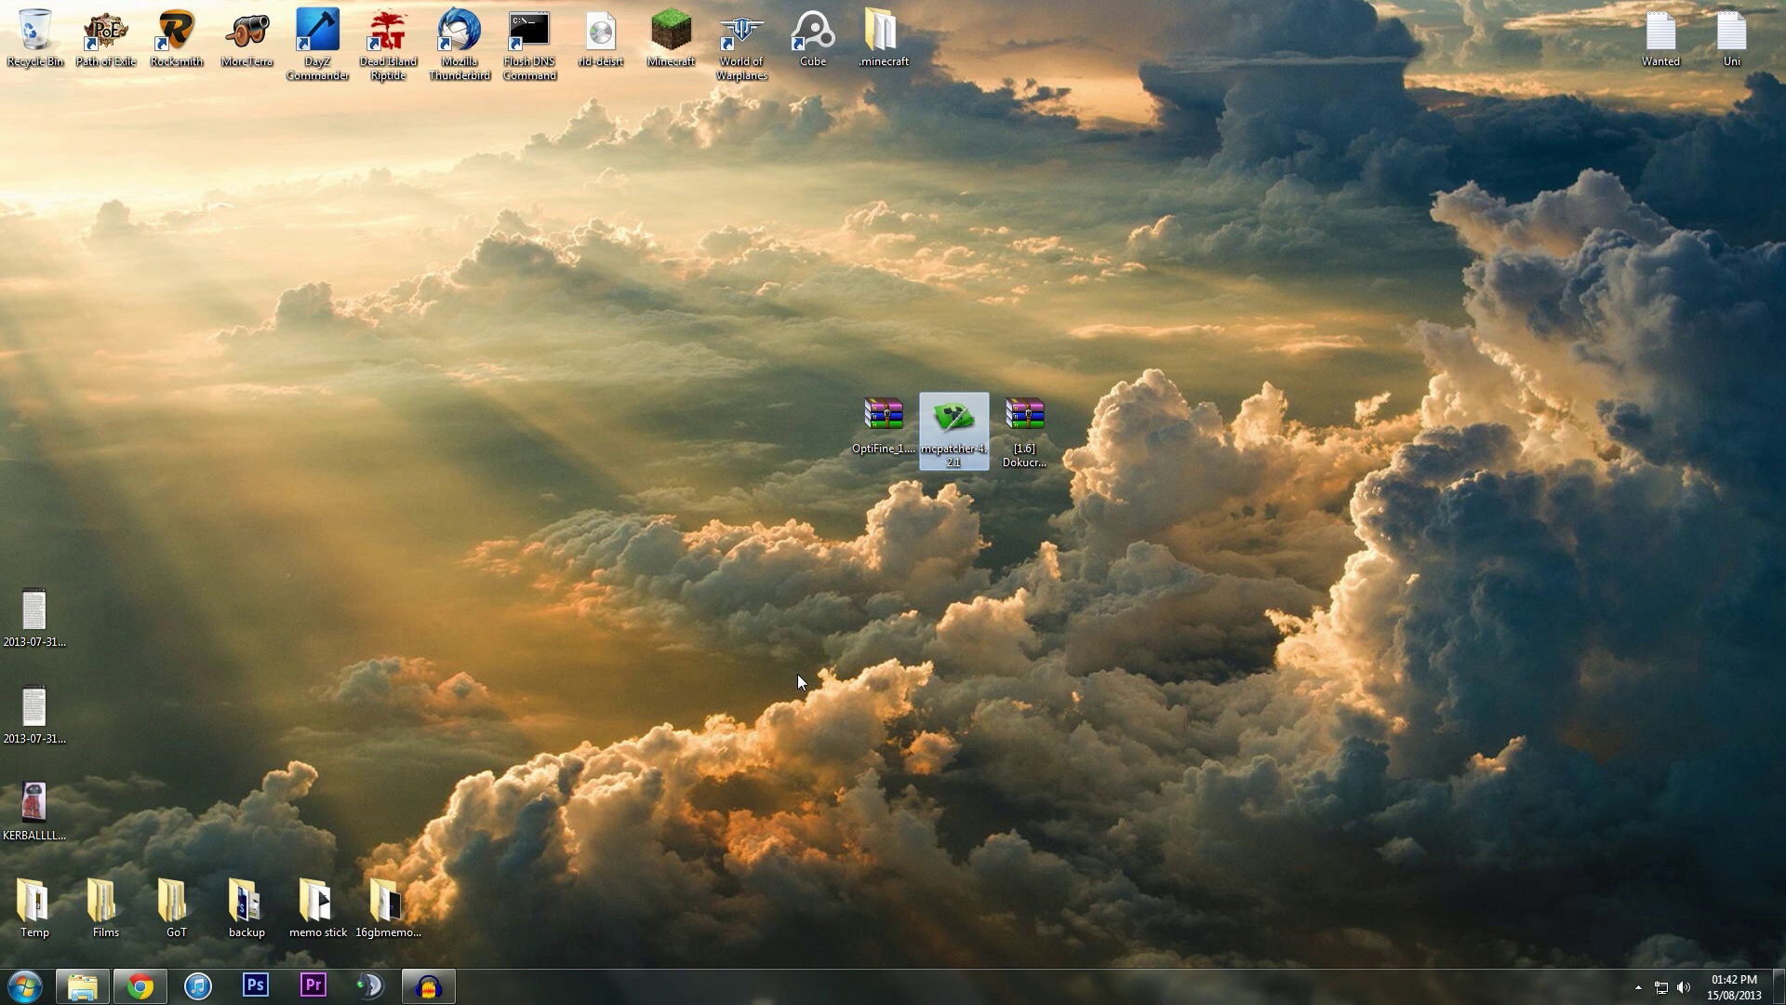
Step: Find %appdata% and open the Roaming\.minecraft\resourcepacks folder
{"action": "left_click", "coordinate": [24, 986]}
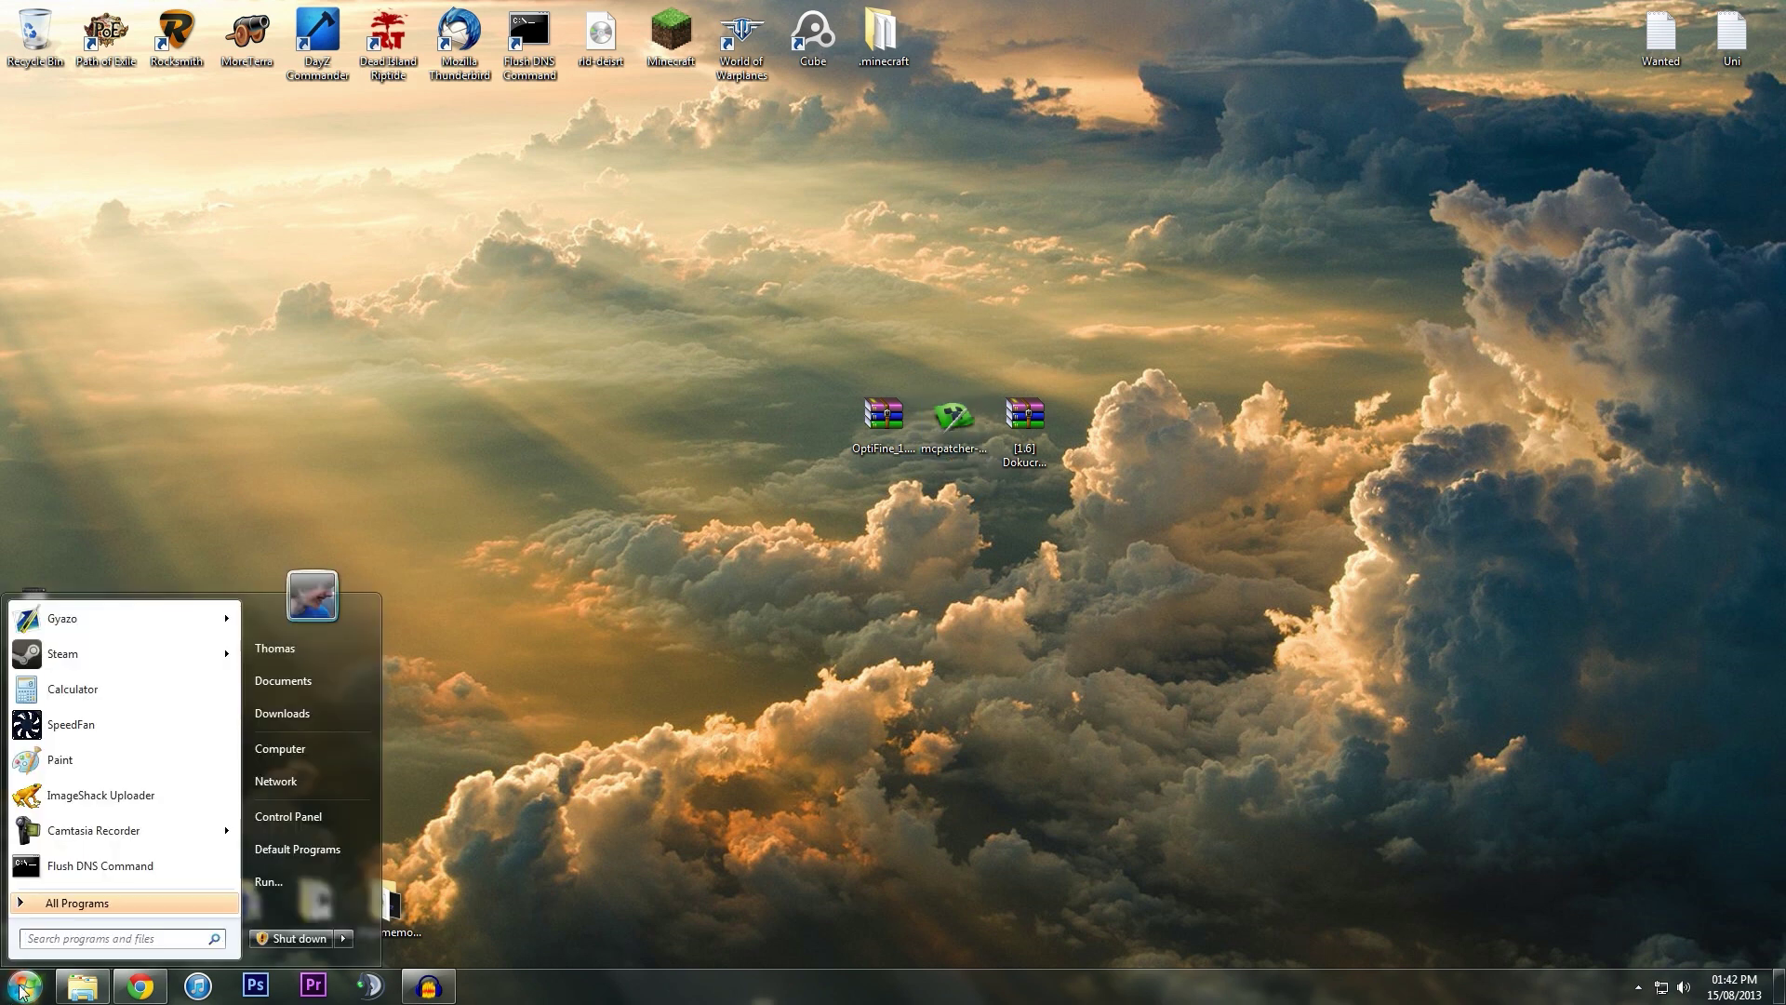
{"action": "left_click", "coordinate": [53, 942]}
{"action": "type", "text": "%appdata%"}
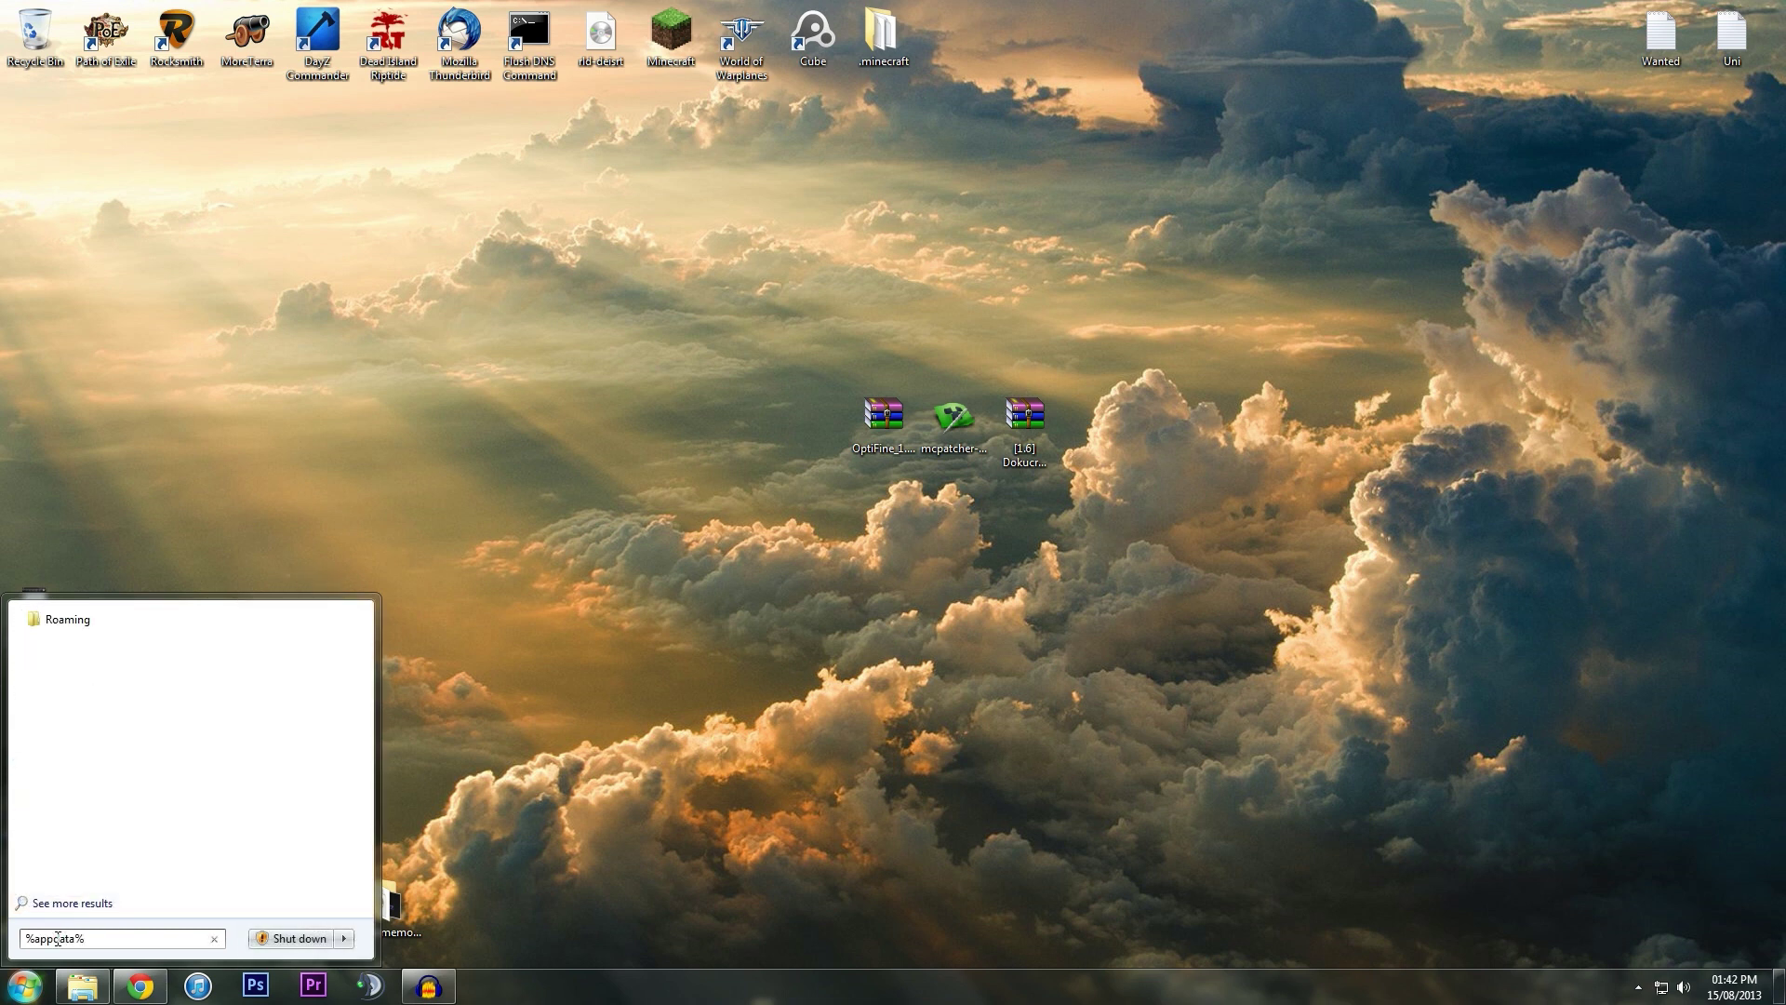
{"action": "left_click", "coordinate": [67, 621]}
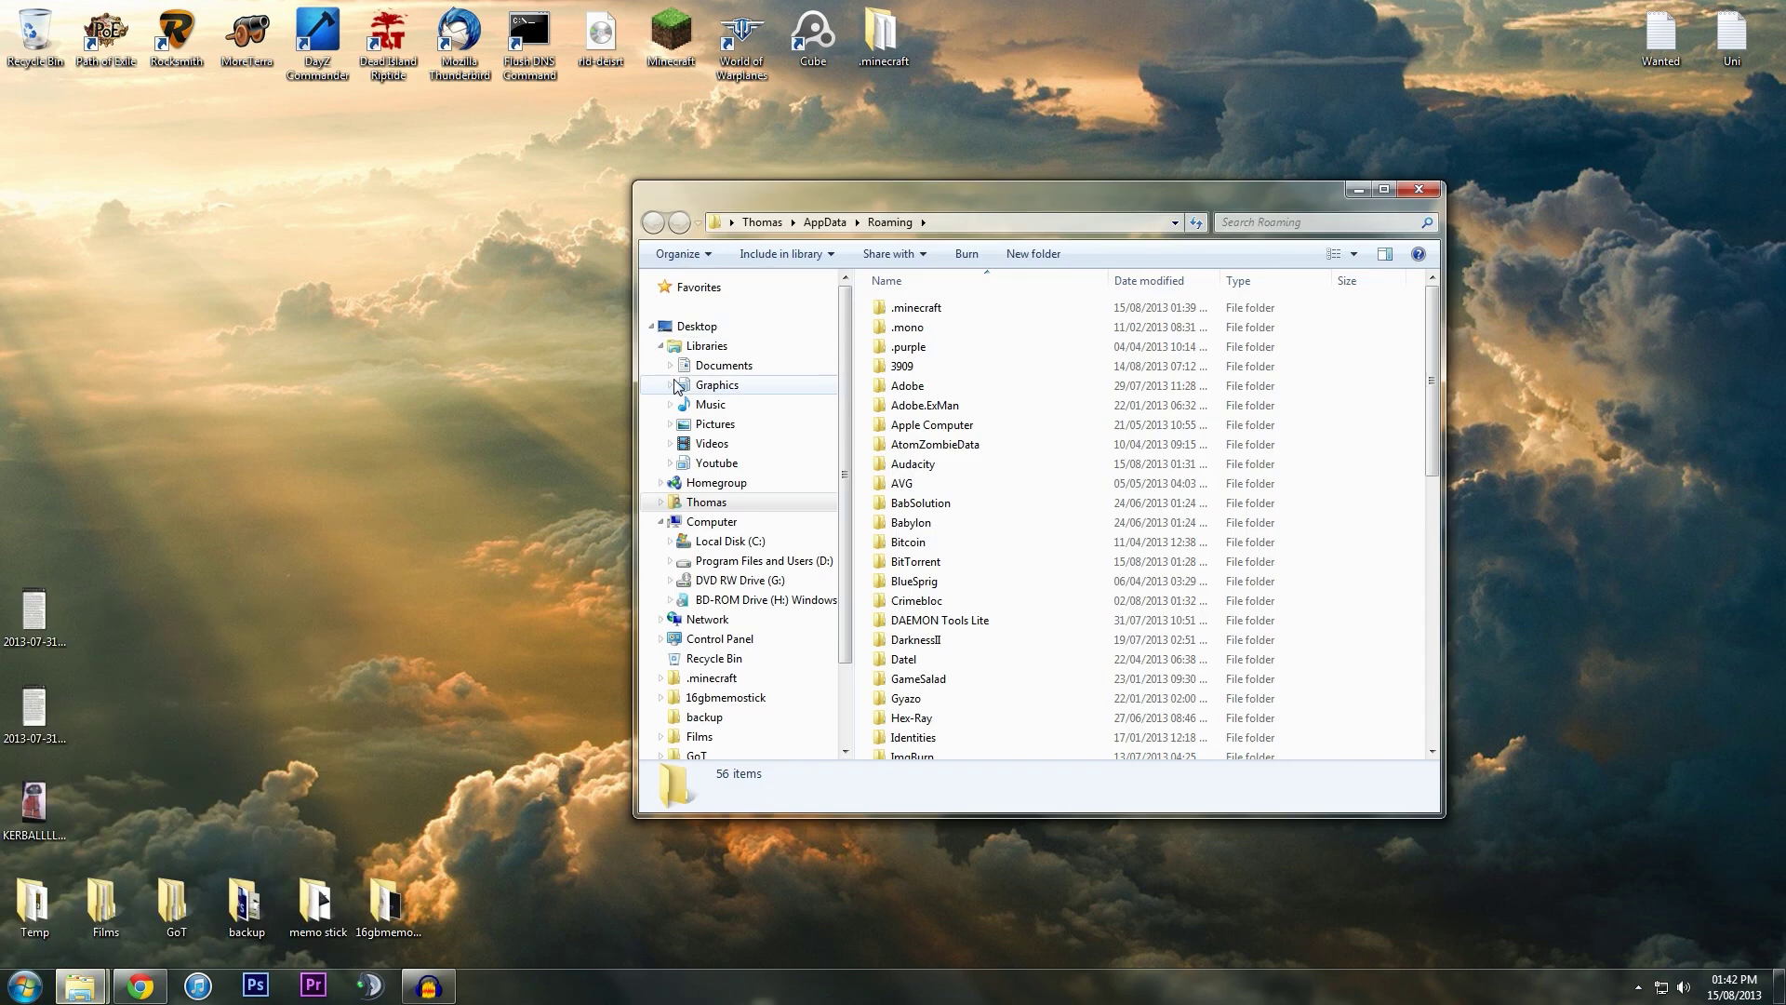
{"action": "double_click", "coordinate": [934, 312]}
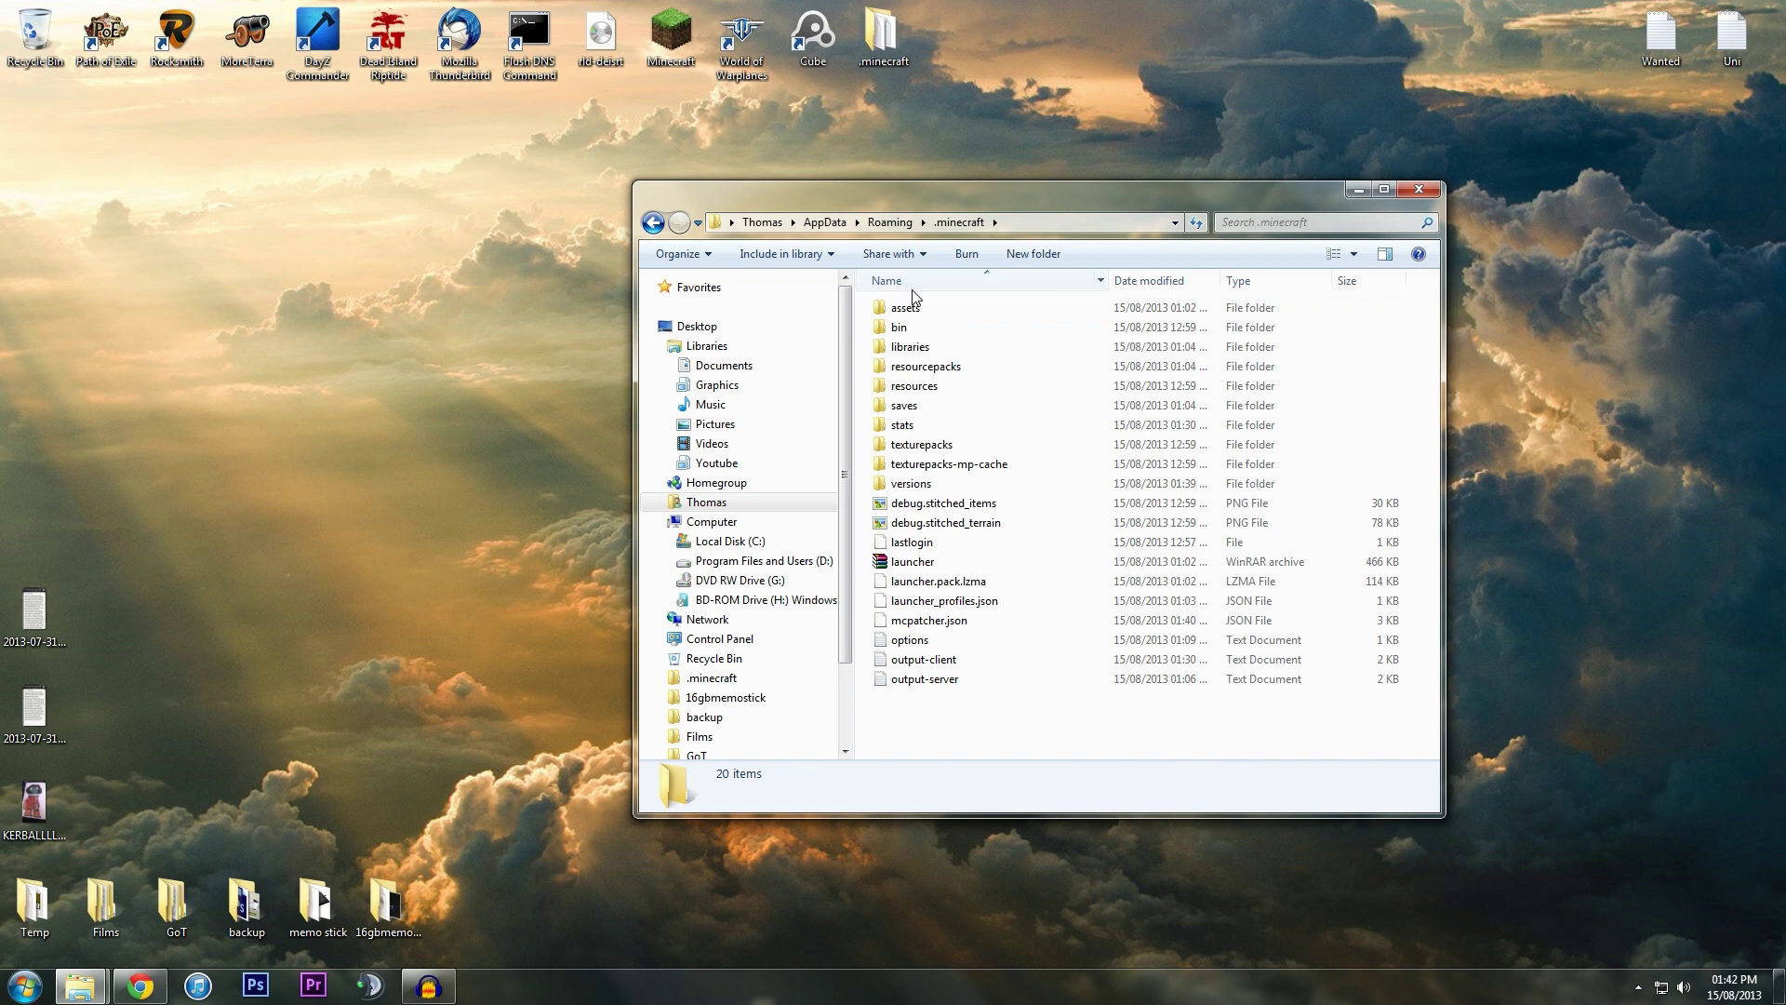
{"action": "double_click", "coordinate": [924, 486]}
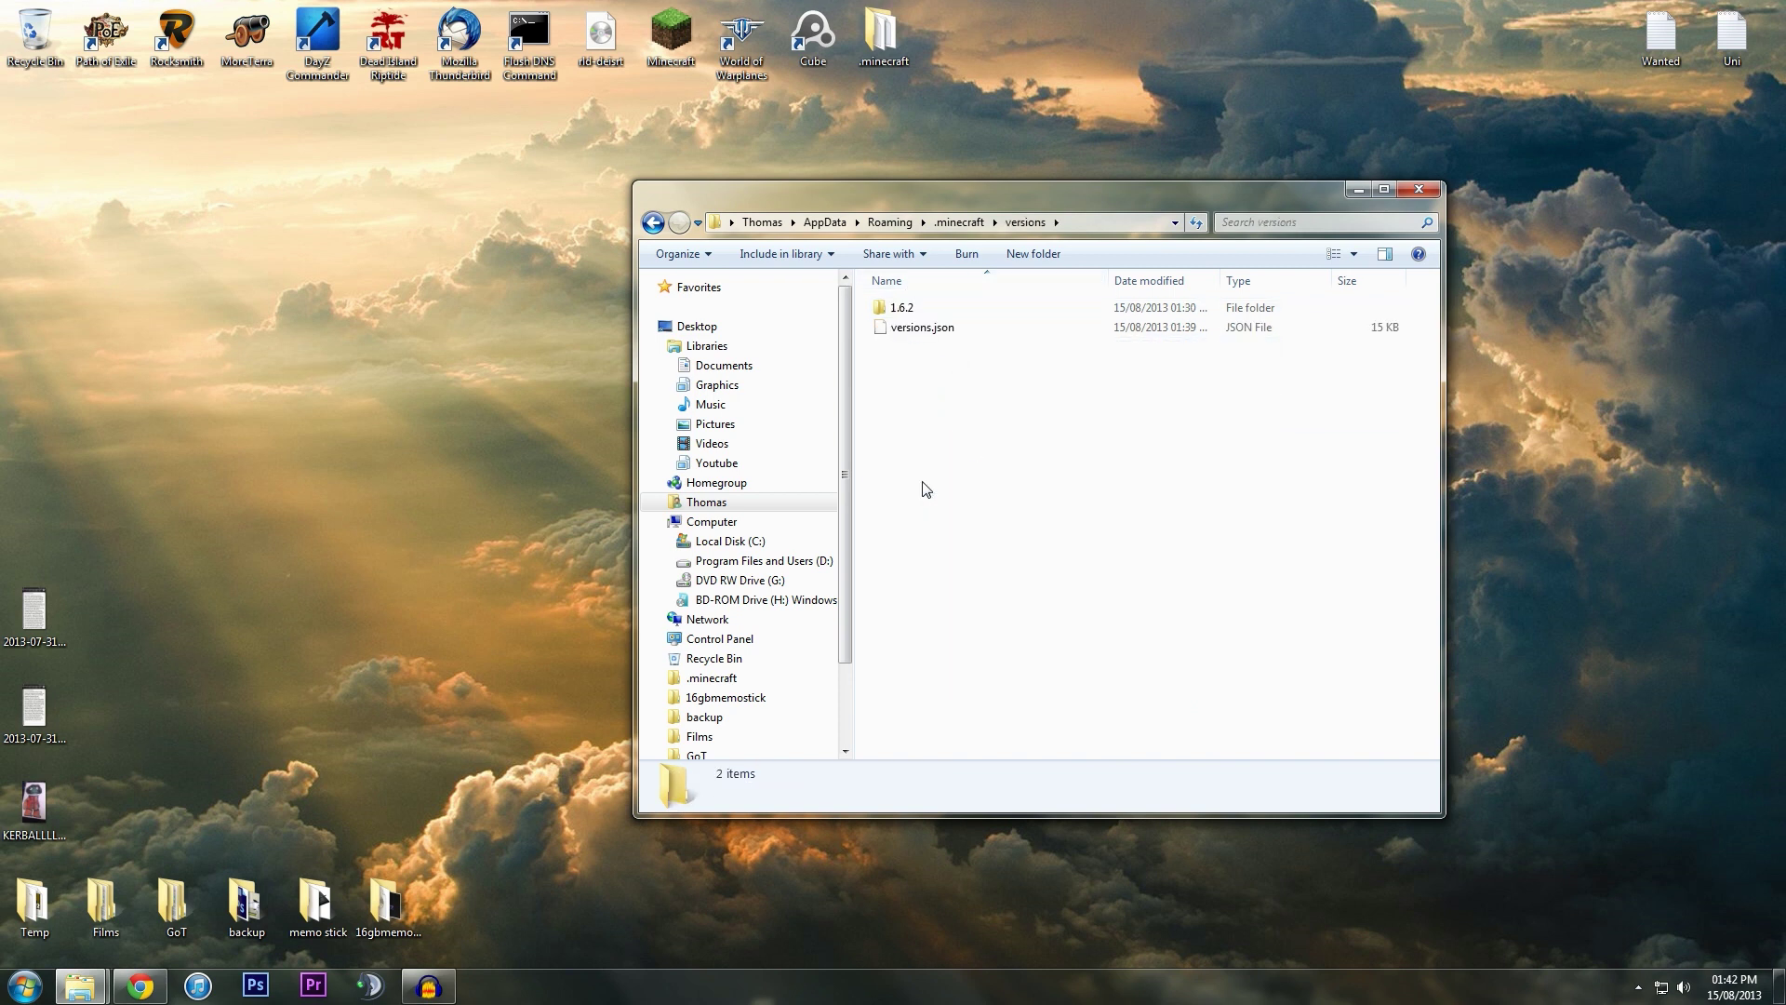
{"action": "left_click", "coordinate": [949, 221]}
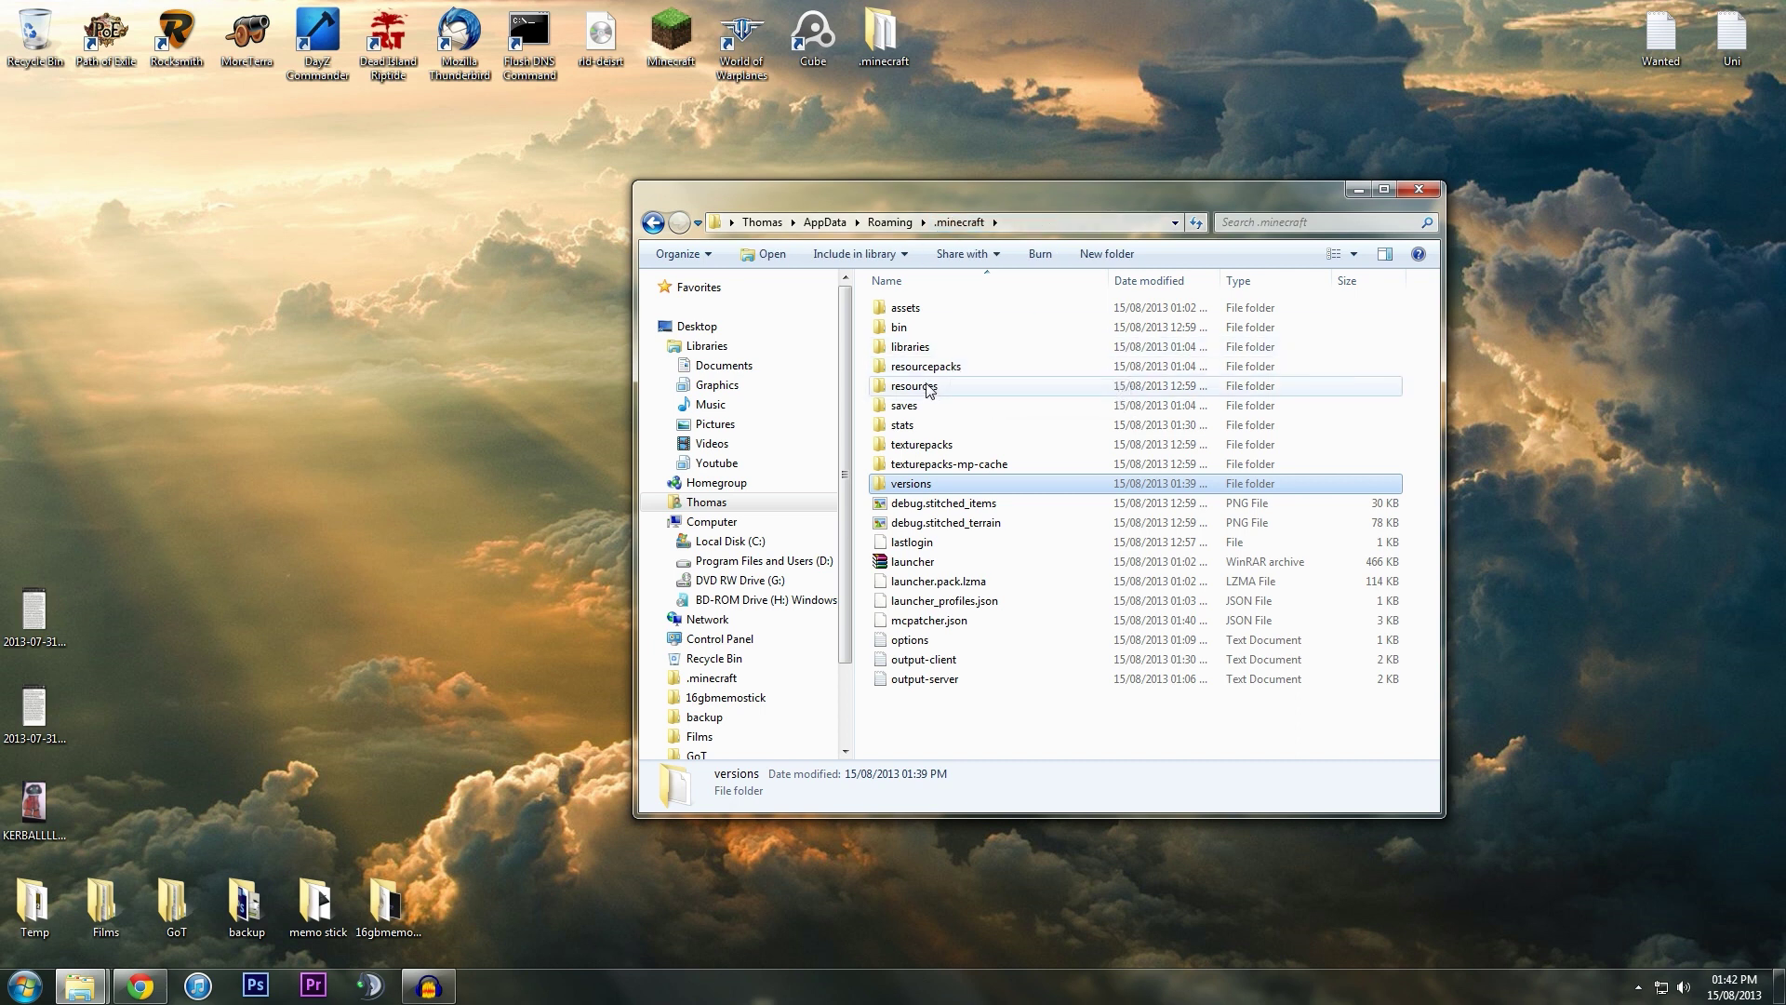
{"action": "double_click", "coordinate": [930, 367]}
Step: Copy the Dokucraft TSC Light zip into resourcepacks and start the Minecraft launcher
{"action": "left_click_drag", "start_coordinate": [1017, 193], "coordinate": [481, 195]}
{"action": "left_click", "coordinate": [1053, 419]}
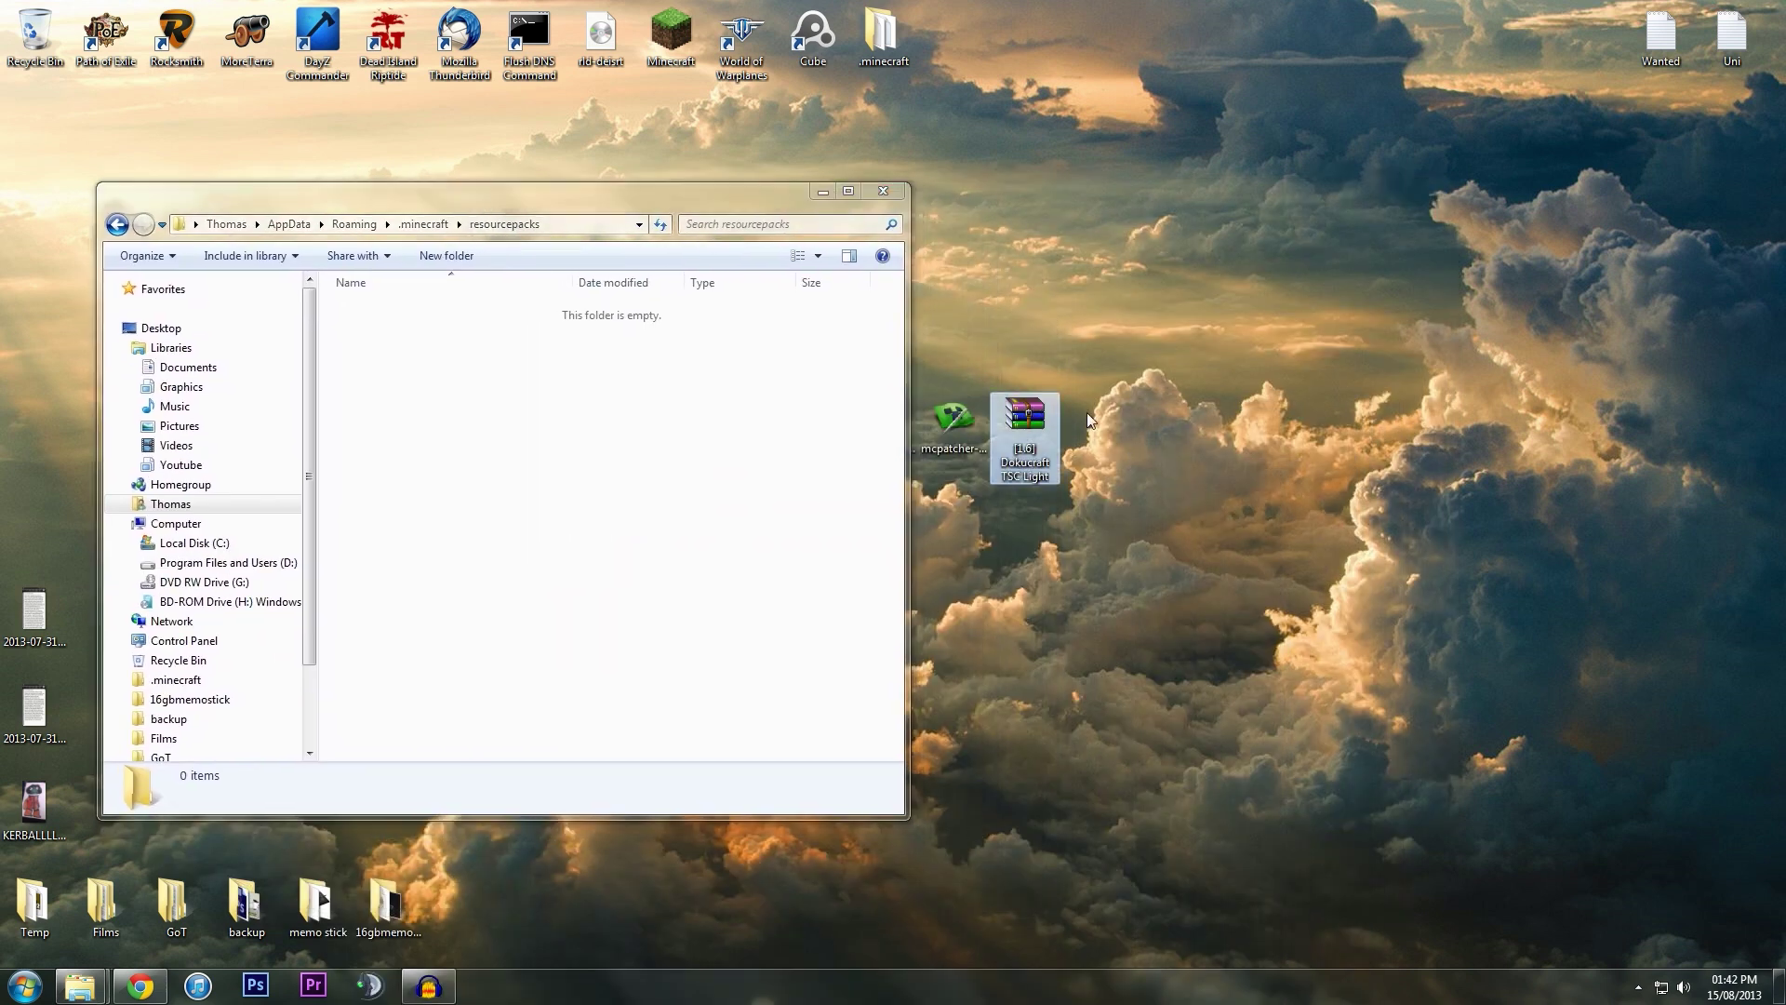
{"action": "left_click_drag", "start_coordinate": [1039, 421], "coordinate": [459, 347]}
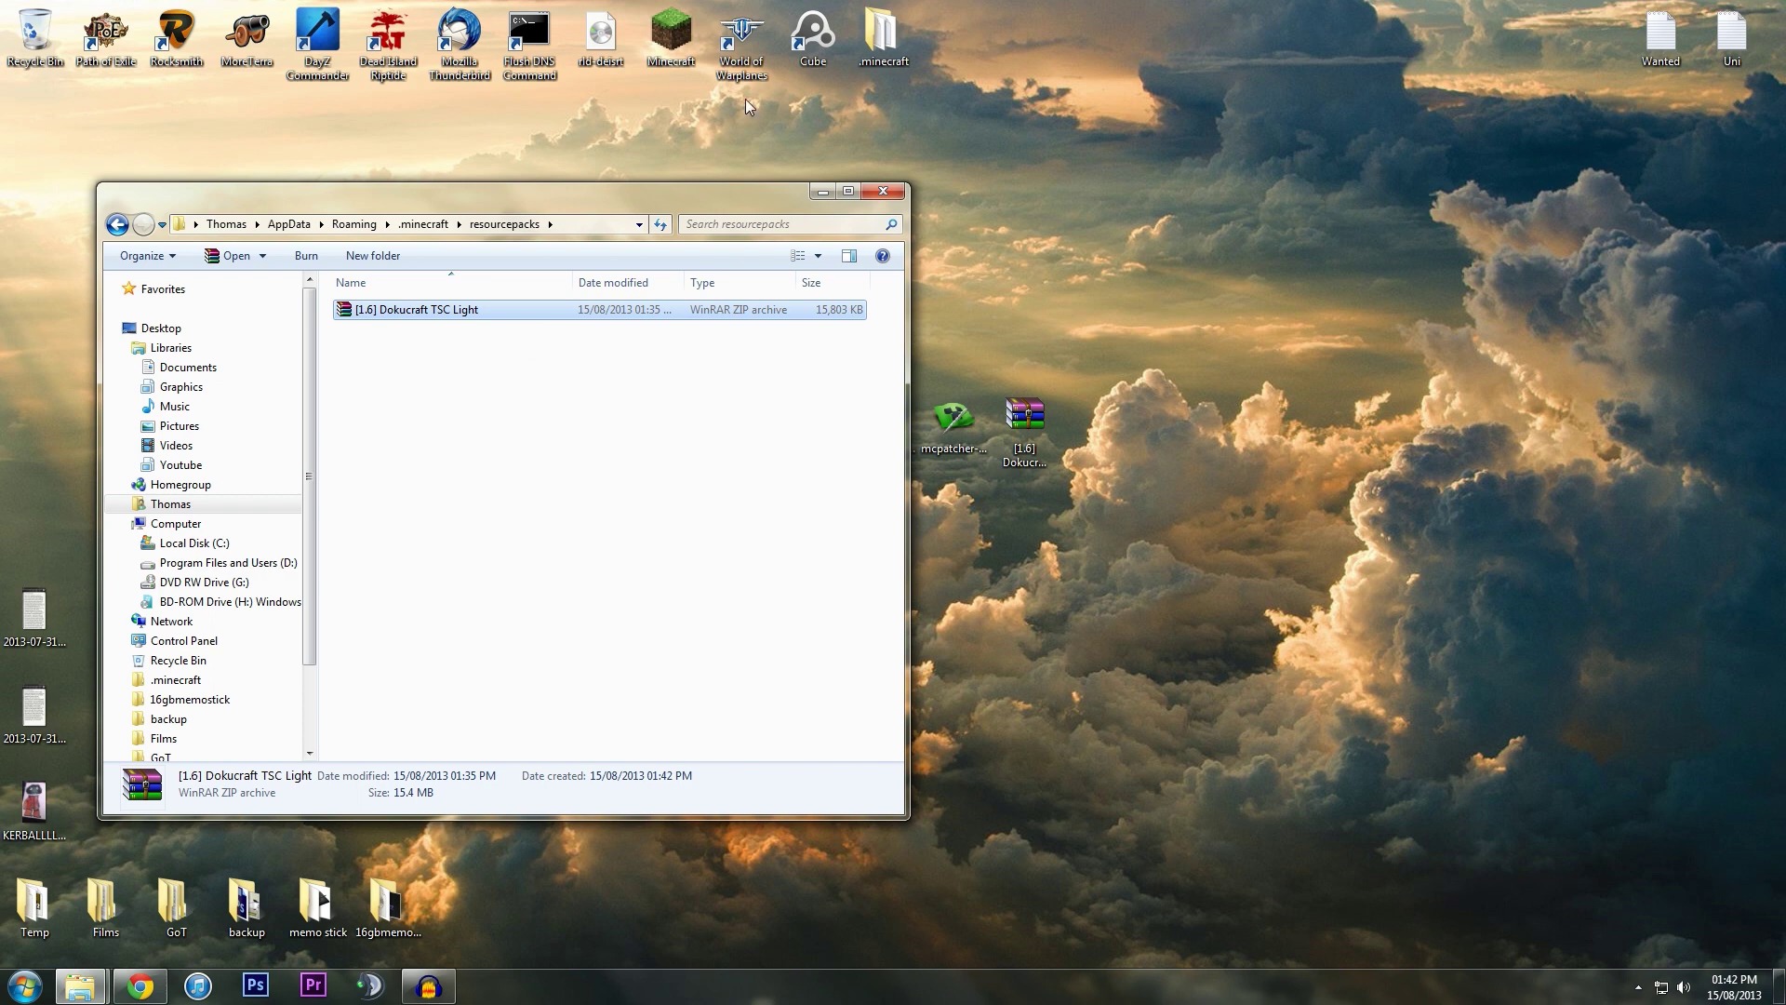
{"action": "double_click", "coordinate": [670, 37]}
{"action": "left_click", "coordinate": [953, 507]}
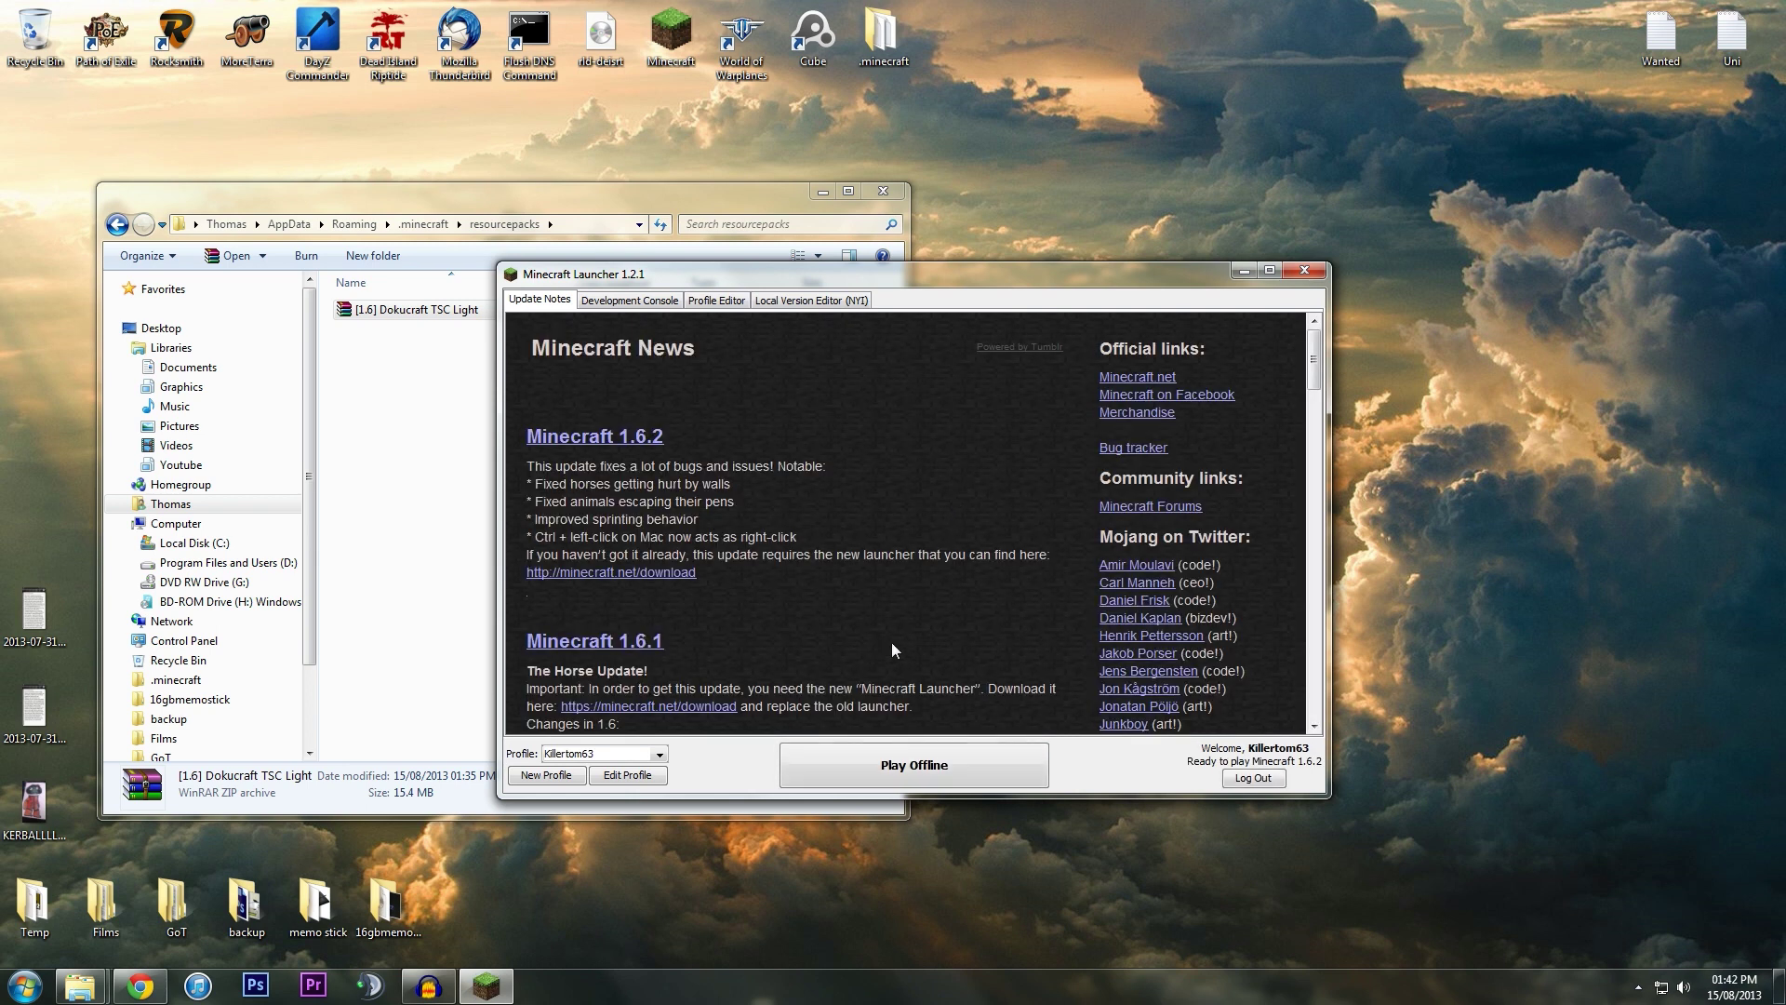
Step: Play 1.6.2 offline and select the Dokucraft TSC Light pack under Options > Resource Packs
{"action": "left_click", "coordinate": [886, 765]}
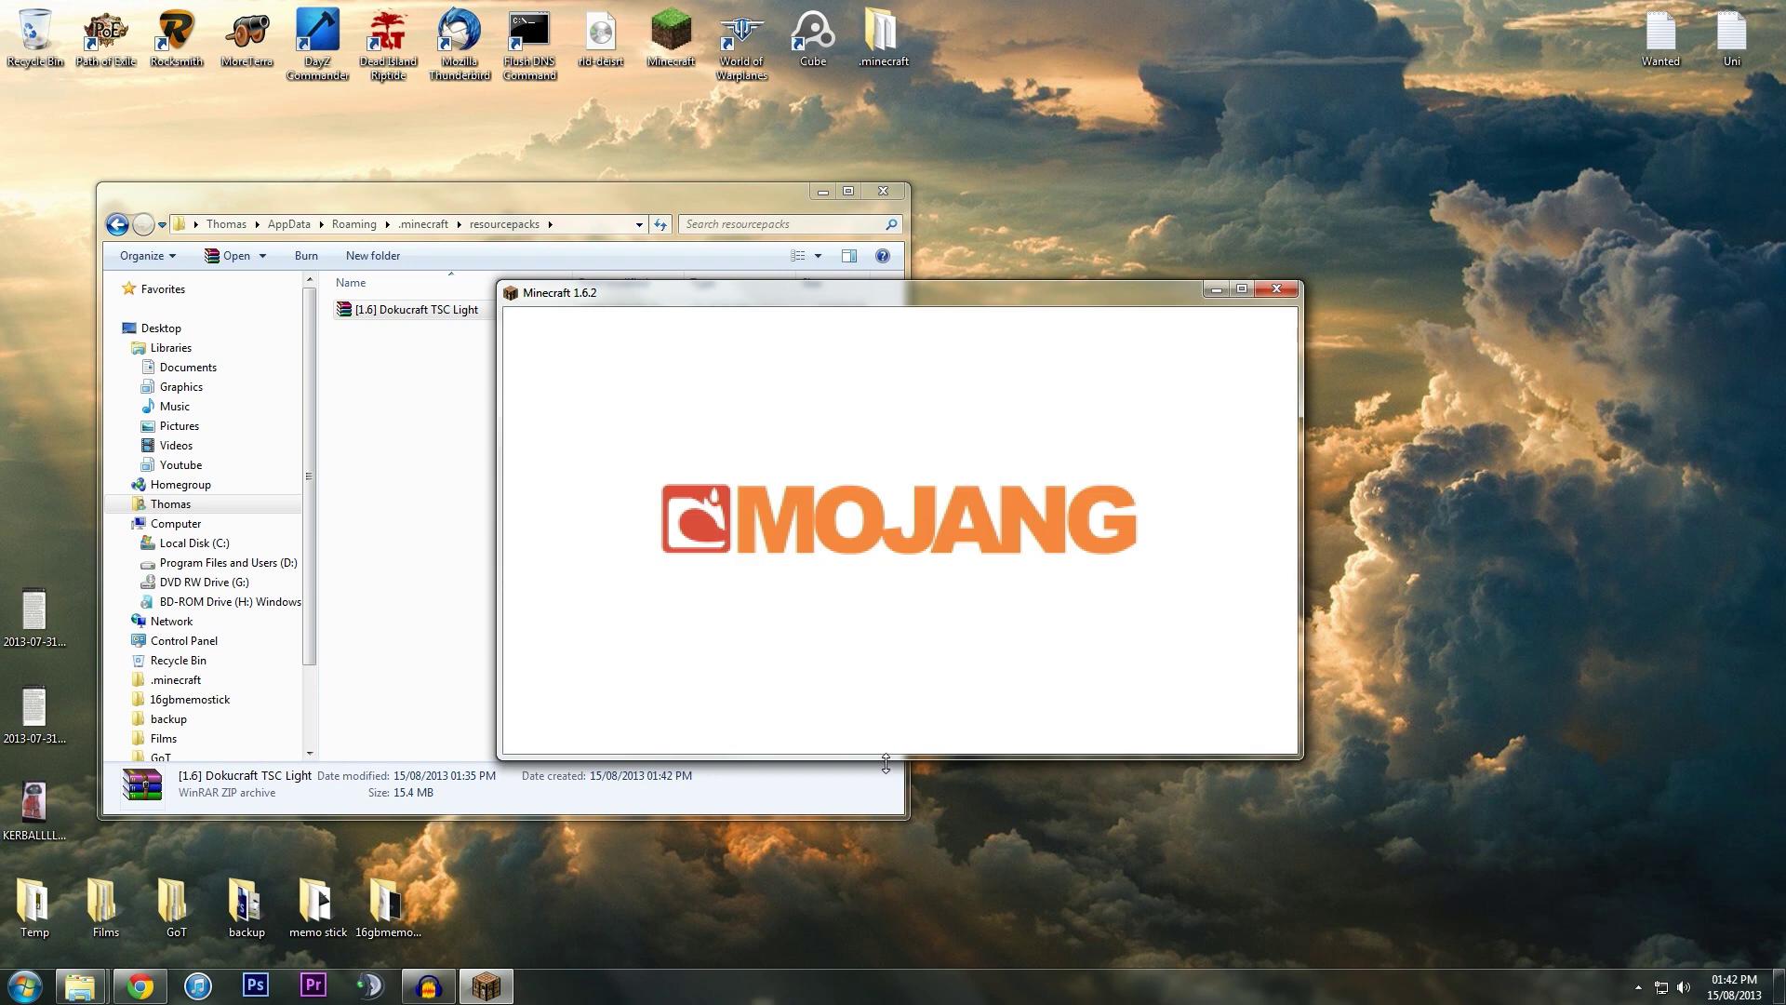
{"action": "left_click", "coordinate": [801, 684]}
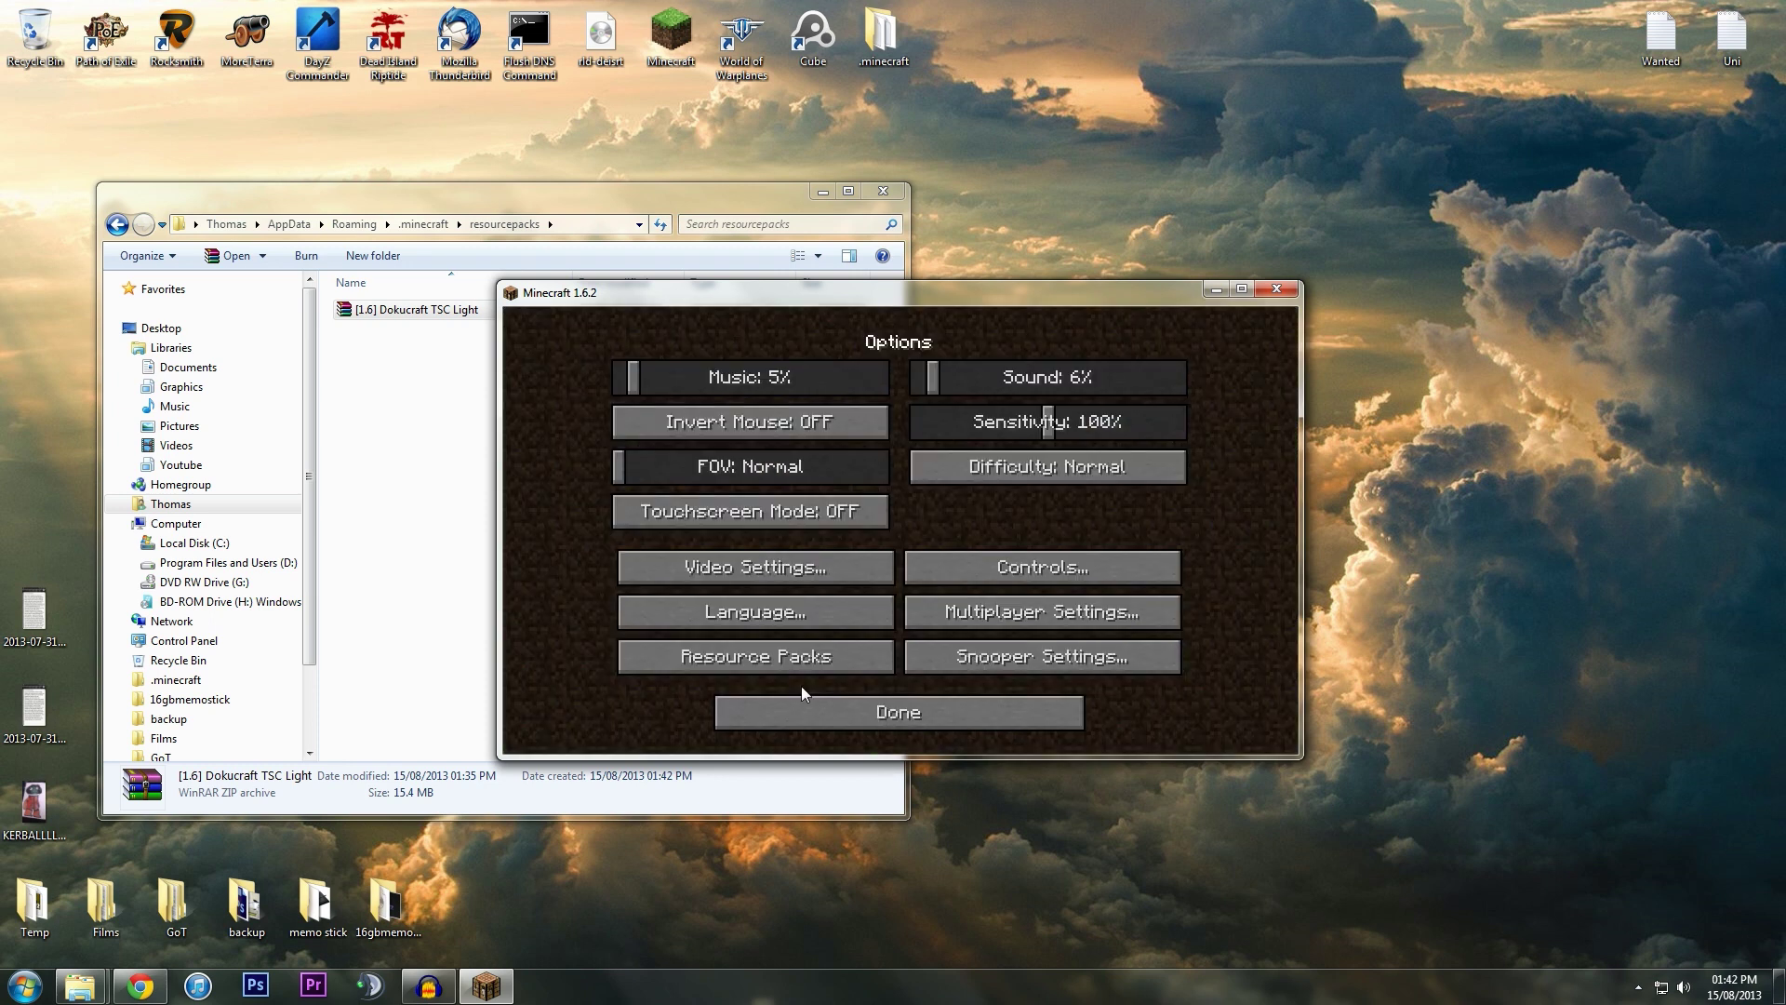
{"action": "left_click", "coordinate": [772, 657]}
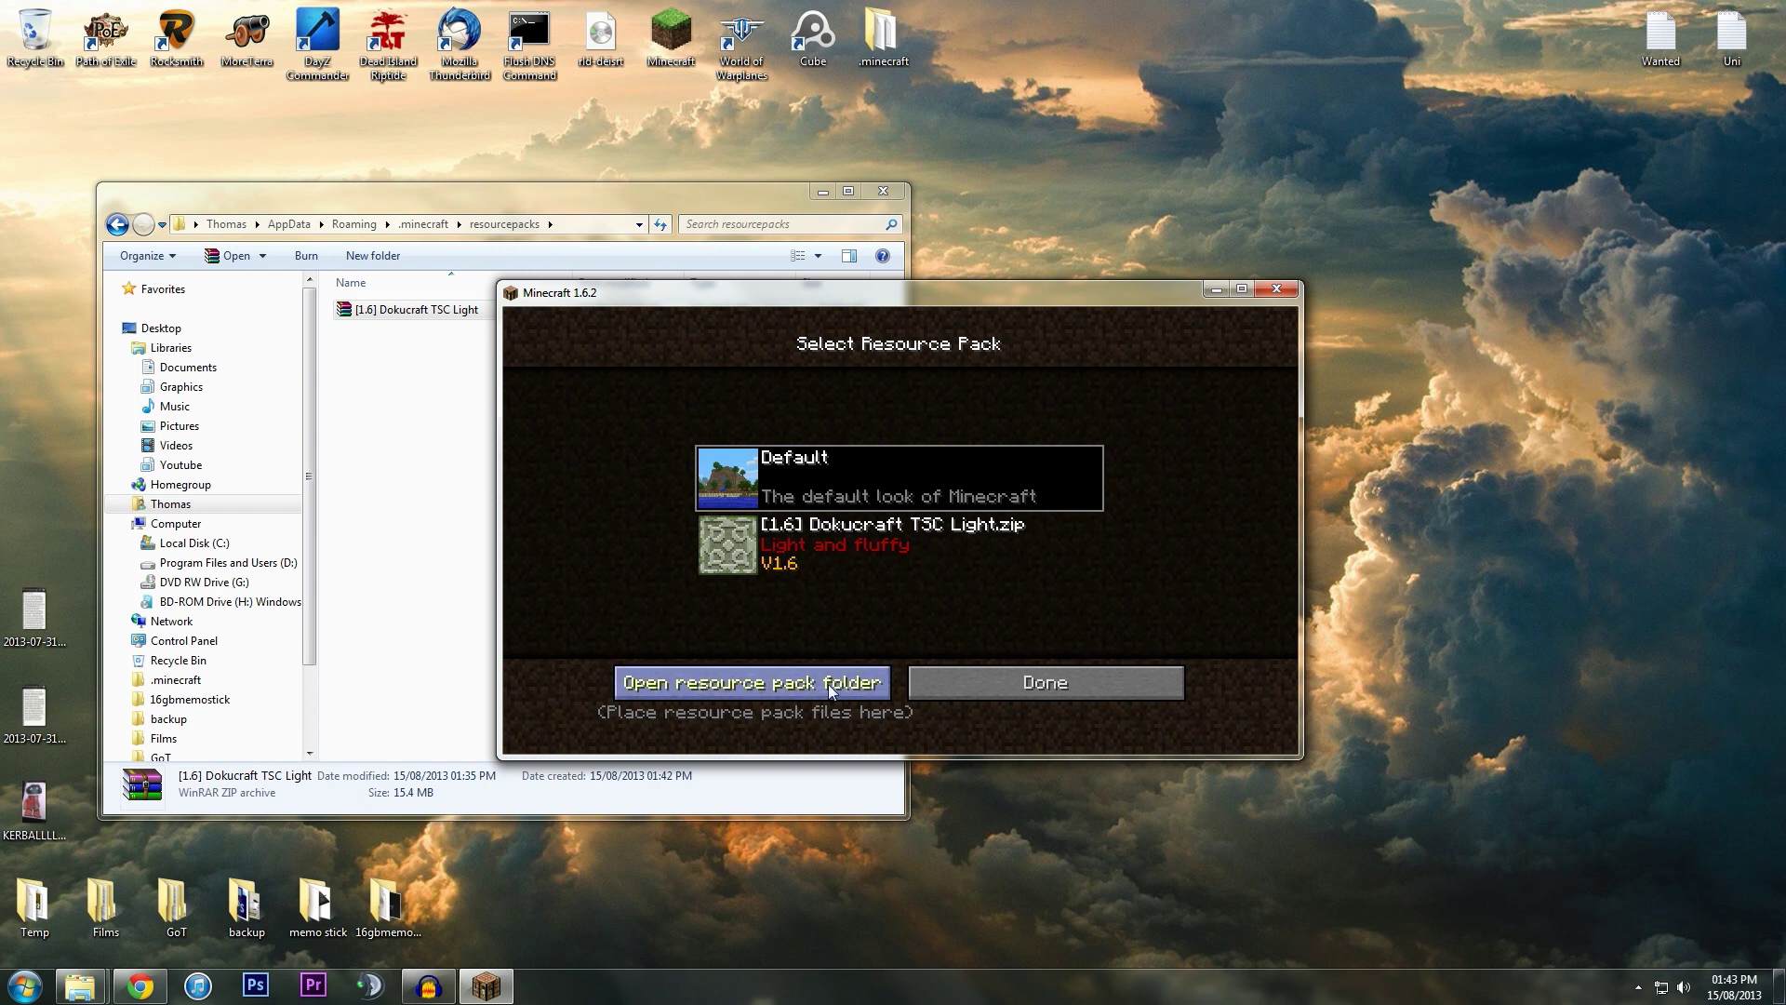
{"action": "left_click", "coordinate": [786, 688]}
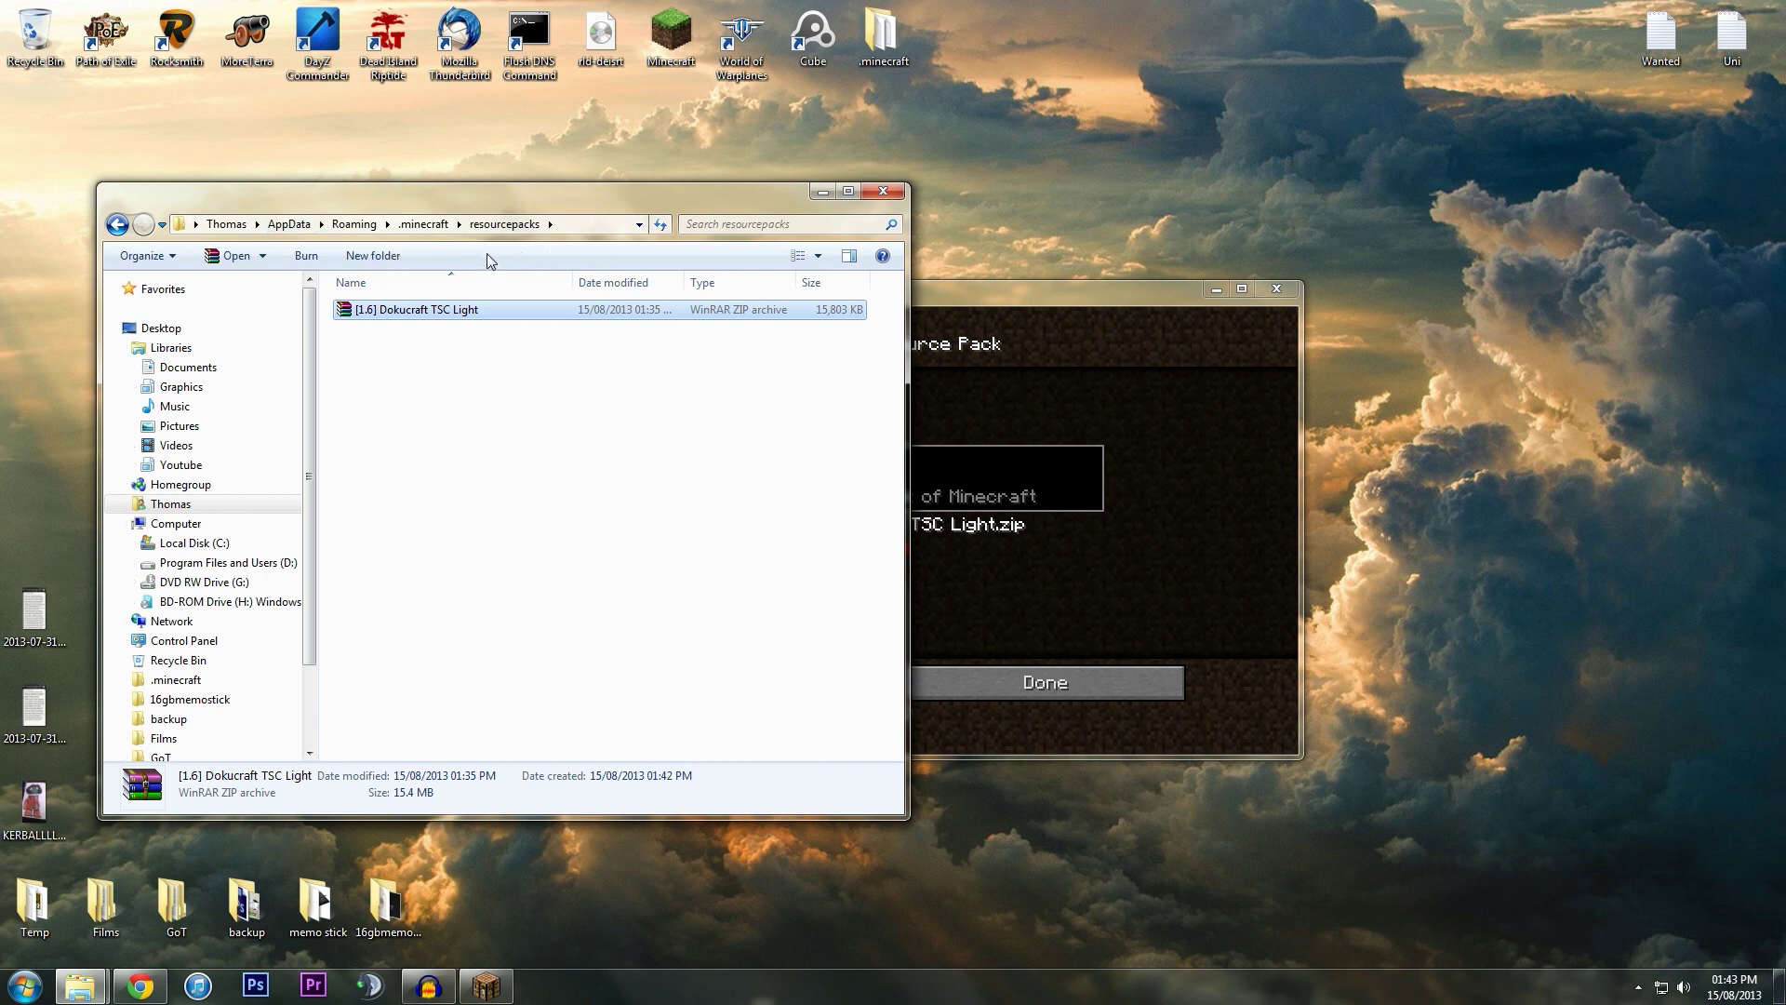
{"action": "left_click", "coordinate": [865, 199]}
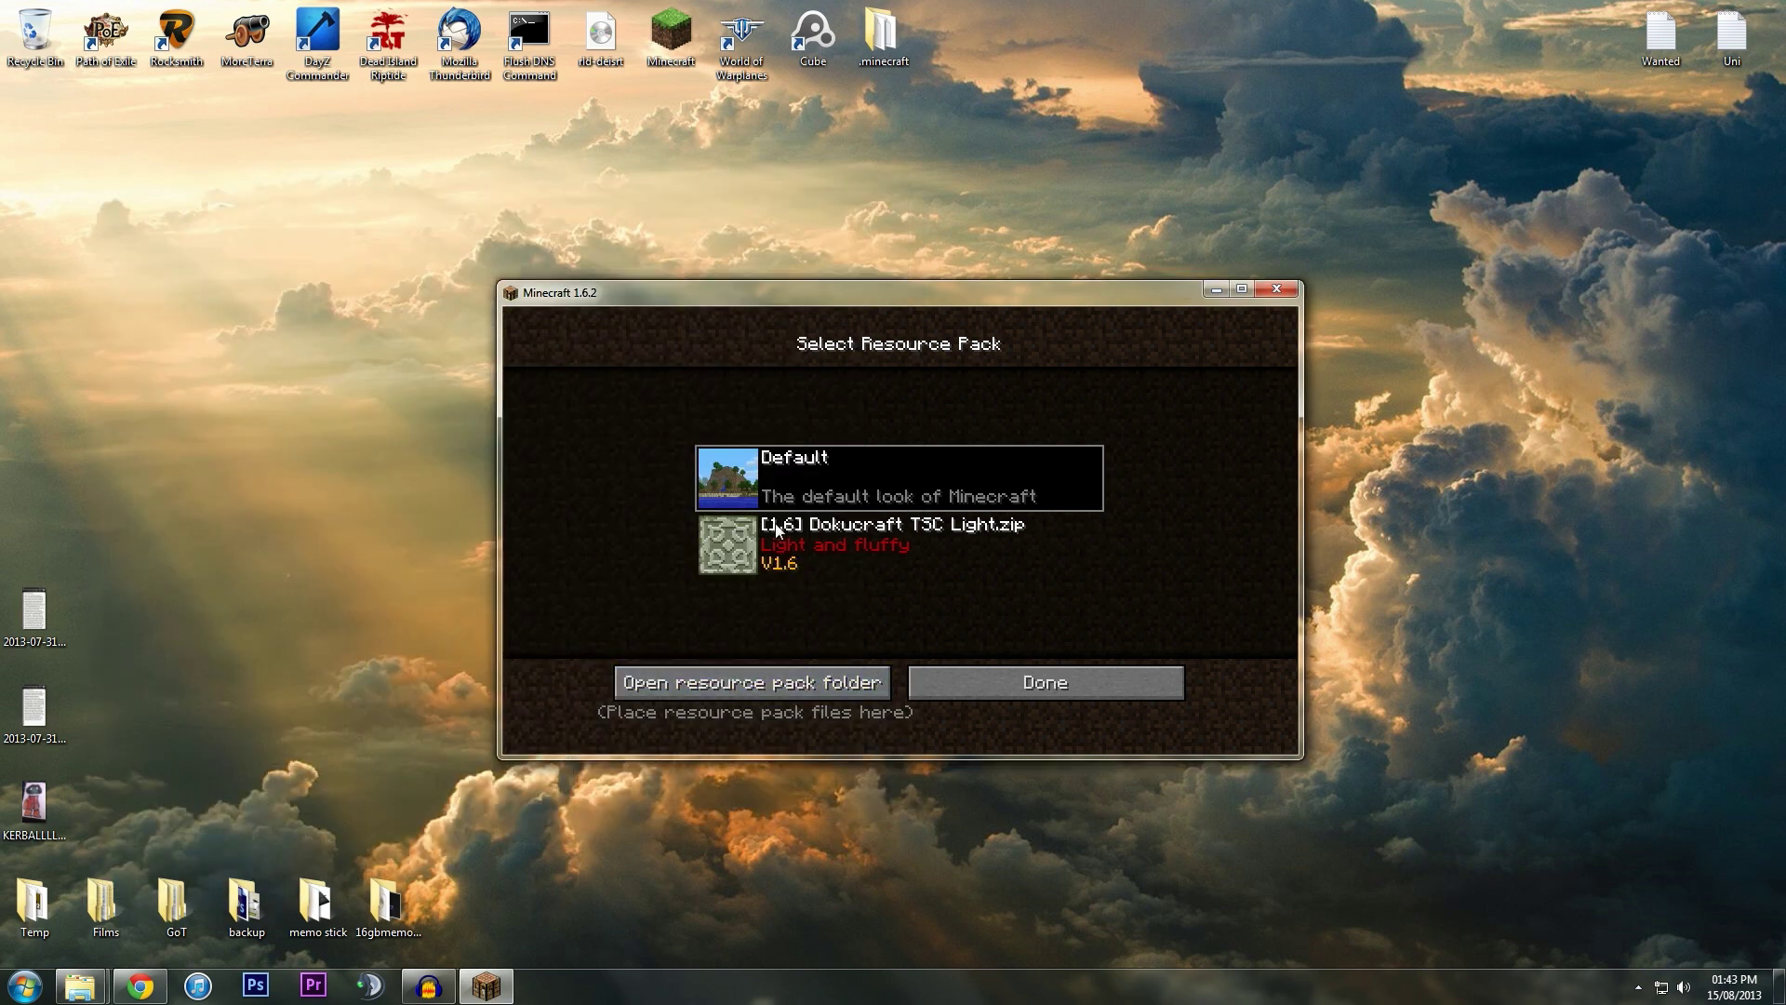
{"action": "left_click", "coordinate": [779, 530]}
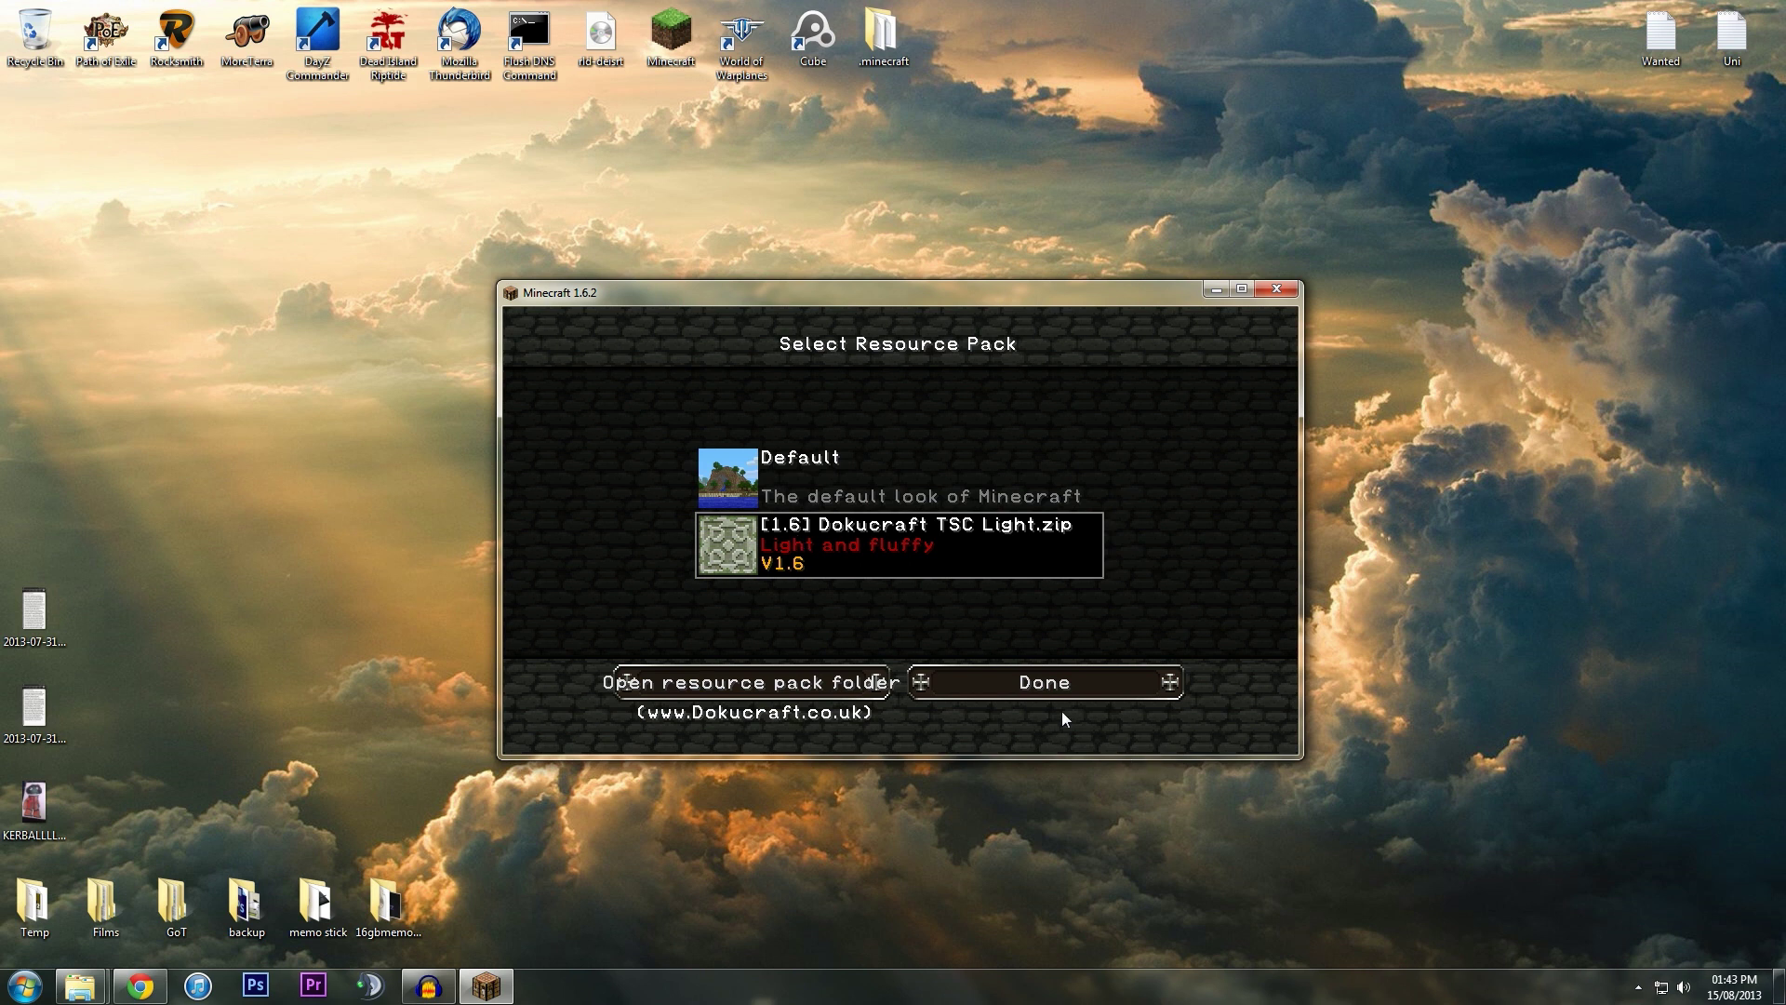
{"action": "left_click", "coordinate": [1042, 690]}
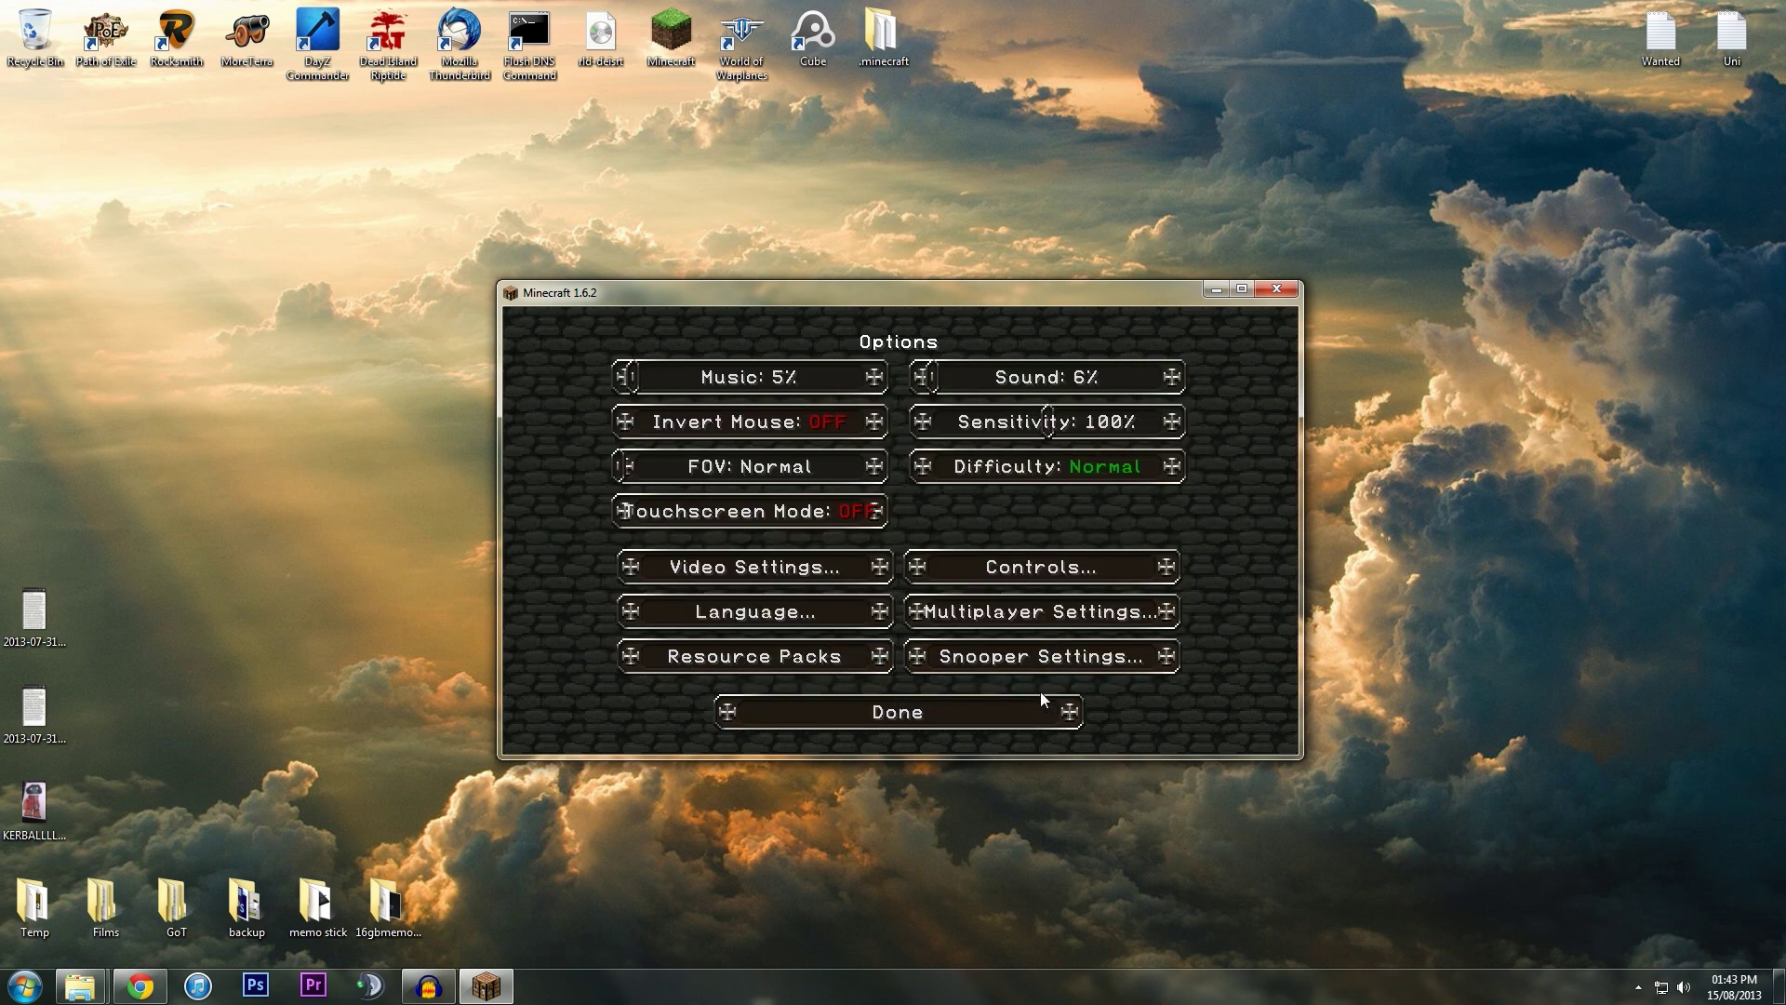
{"action": "left_click", "coordinate": [850, 707]}
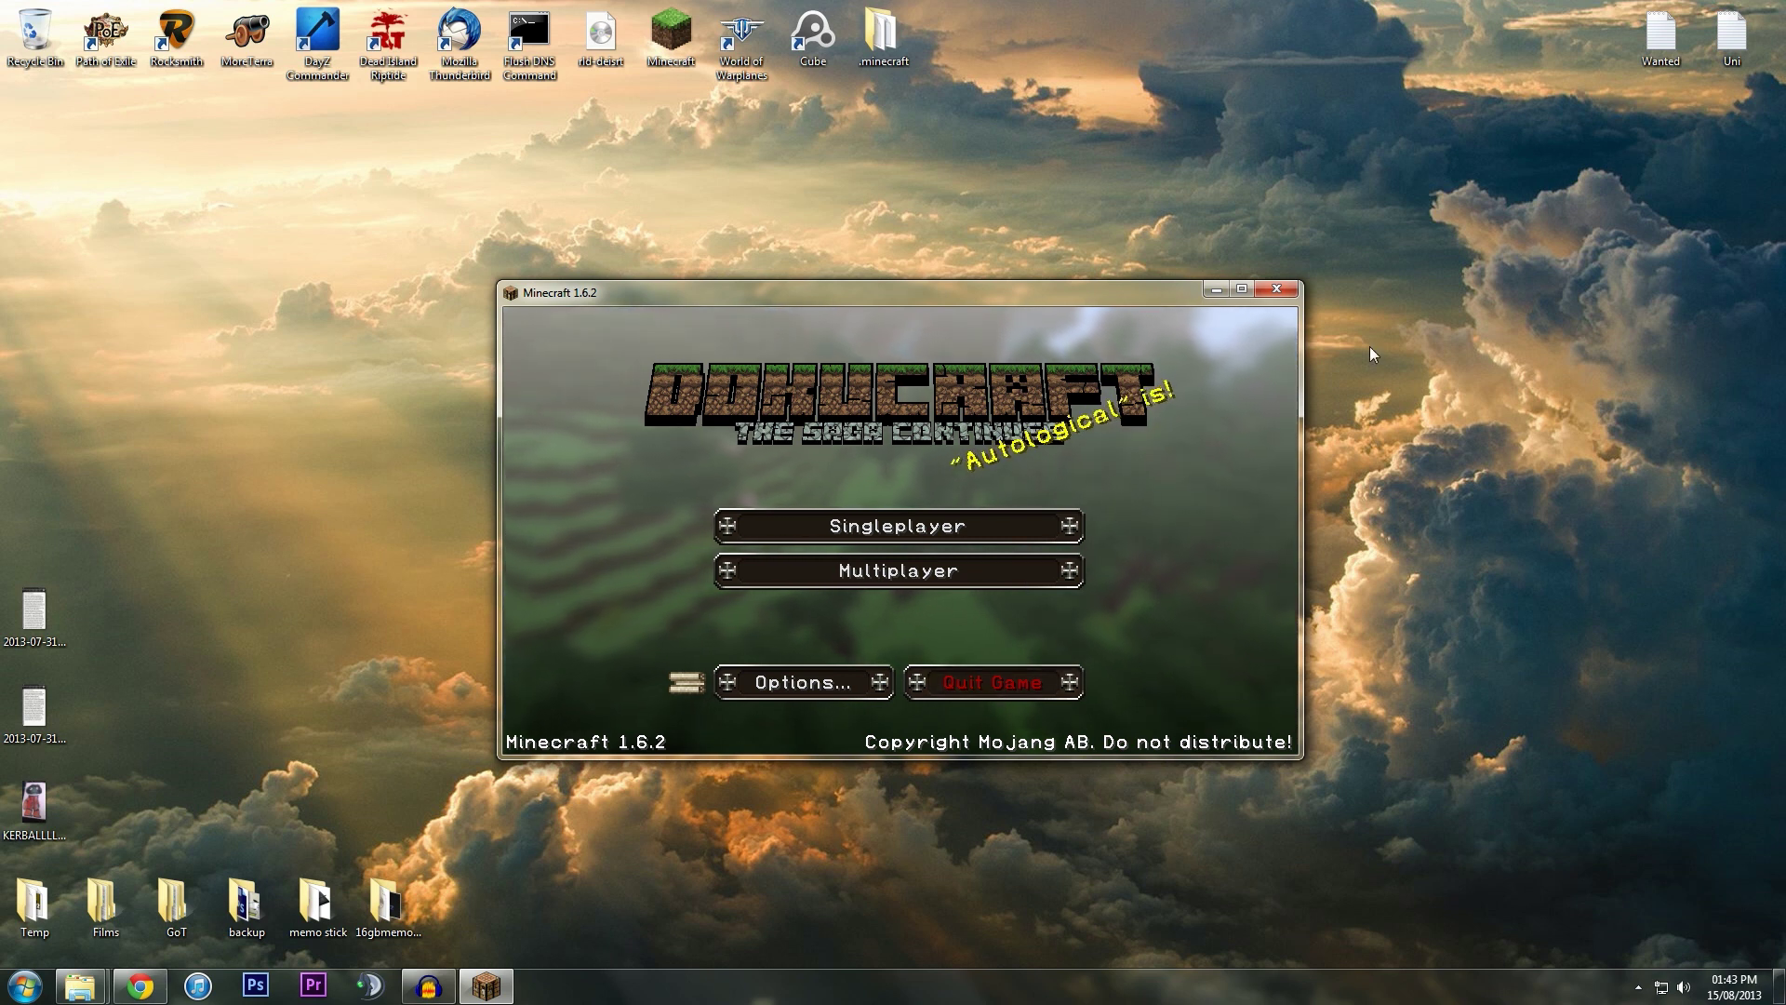
Step: Close the game, rearrange the desktop files, and run mcpatcher-4.2.1.exe as administrator
{"action": "left_click", "coordinate": [1277, 288]}
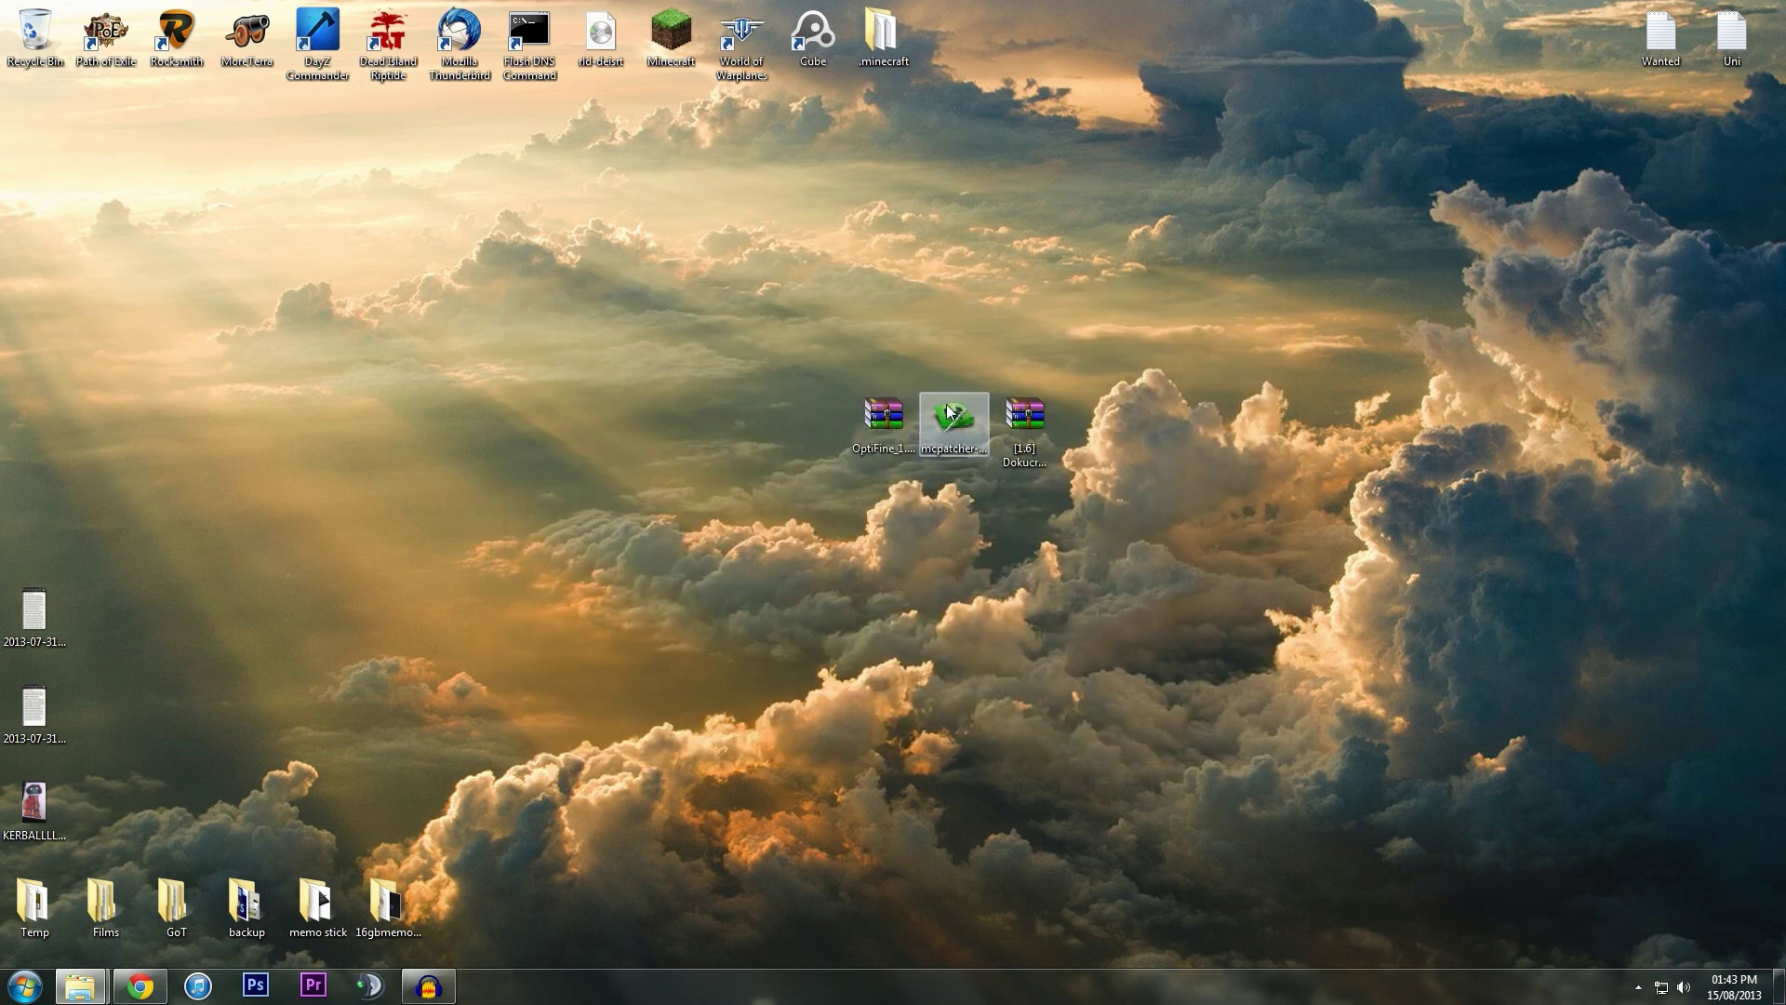
{"action": "left_click_drag", "start_coordinate": [797, 316], "coordinate": [988, 481]}
{"action": "left_click_drag", "start_coordinate": [953, 416], "coordinate": [741, 416]}
{"action": "left_click", "coordinate": [652, 327]}
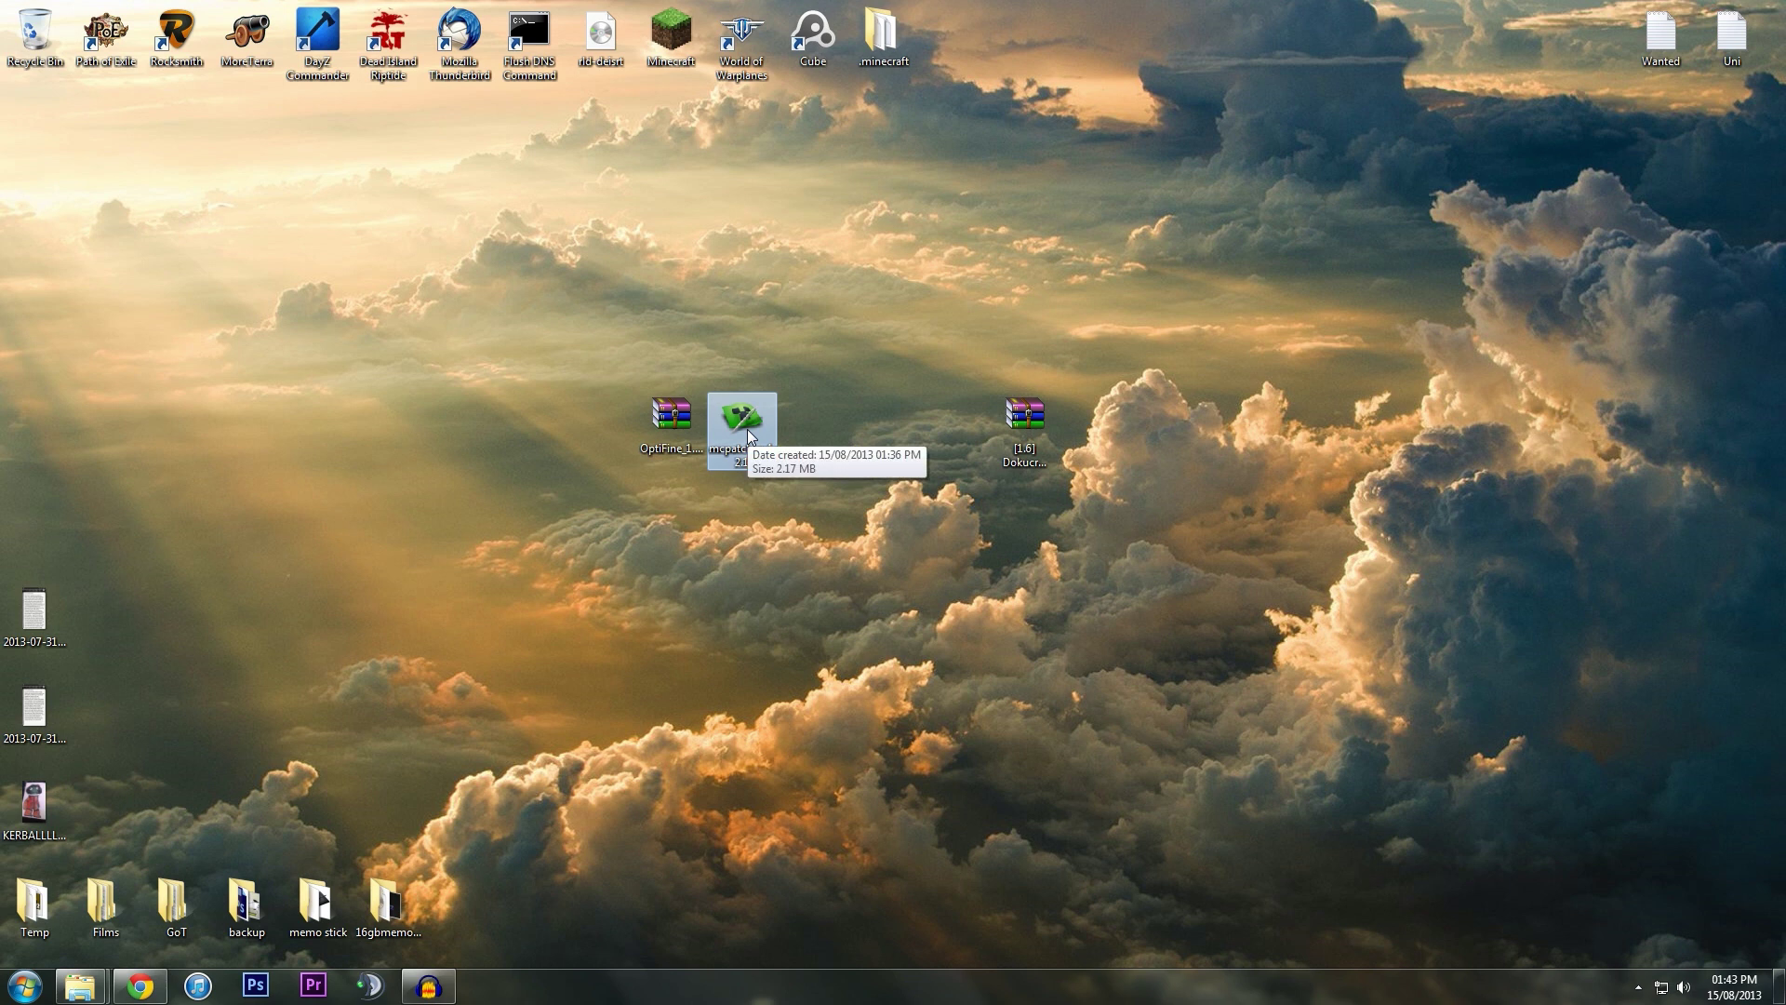
{"action": "left_click_drag", "start_coordinate": [749, 435], "coordinate": [820, 434]}
{"action": "right_click", "coordinate": [828, 428]}
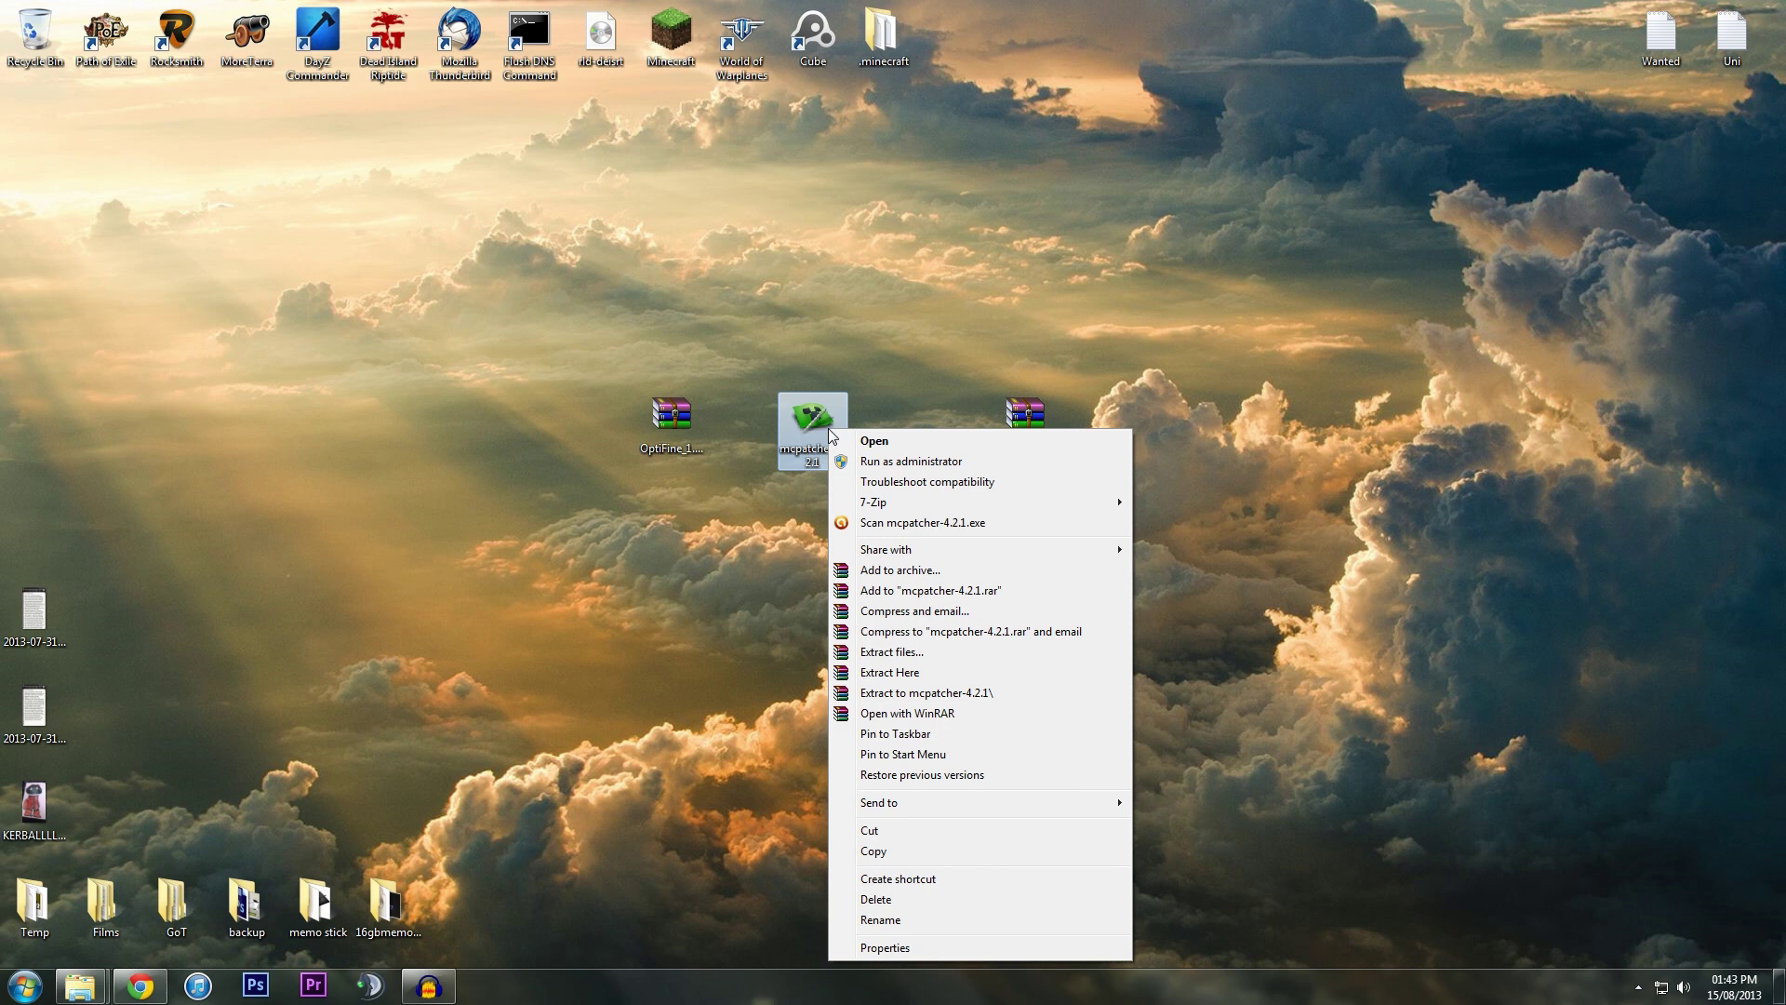
{"action": "left_click", "coordinate": [885, 461]}
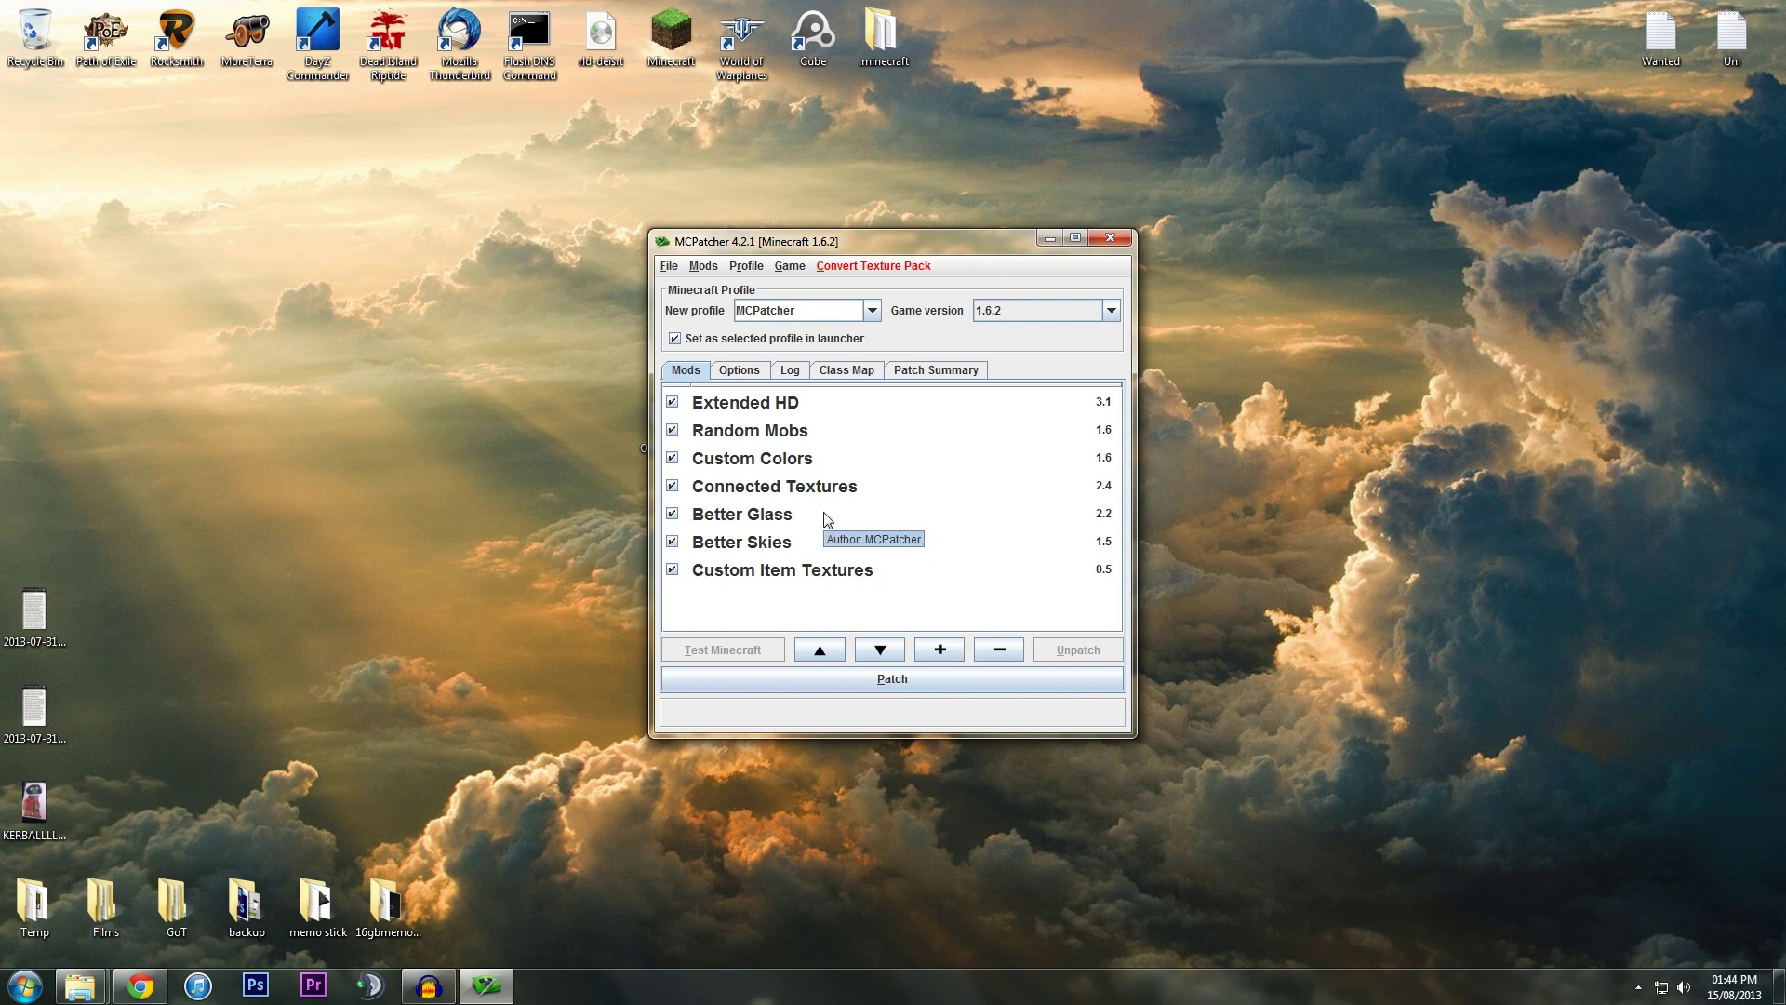
Step: Read the Extended HD and Connected Textures descriptions, then patch Minecraft 1.6.2
{"action": "left_click", "coordinate": [664, 403]}
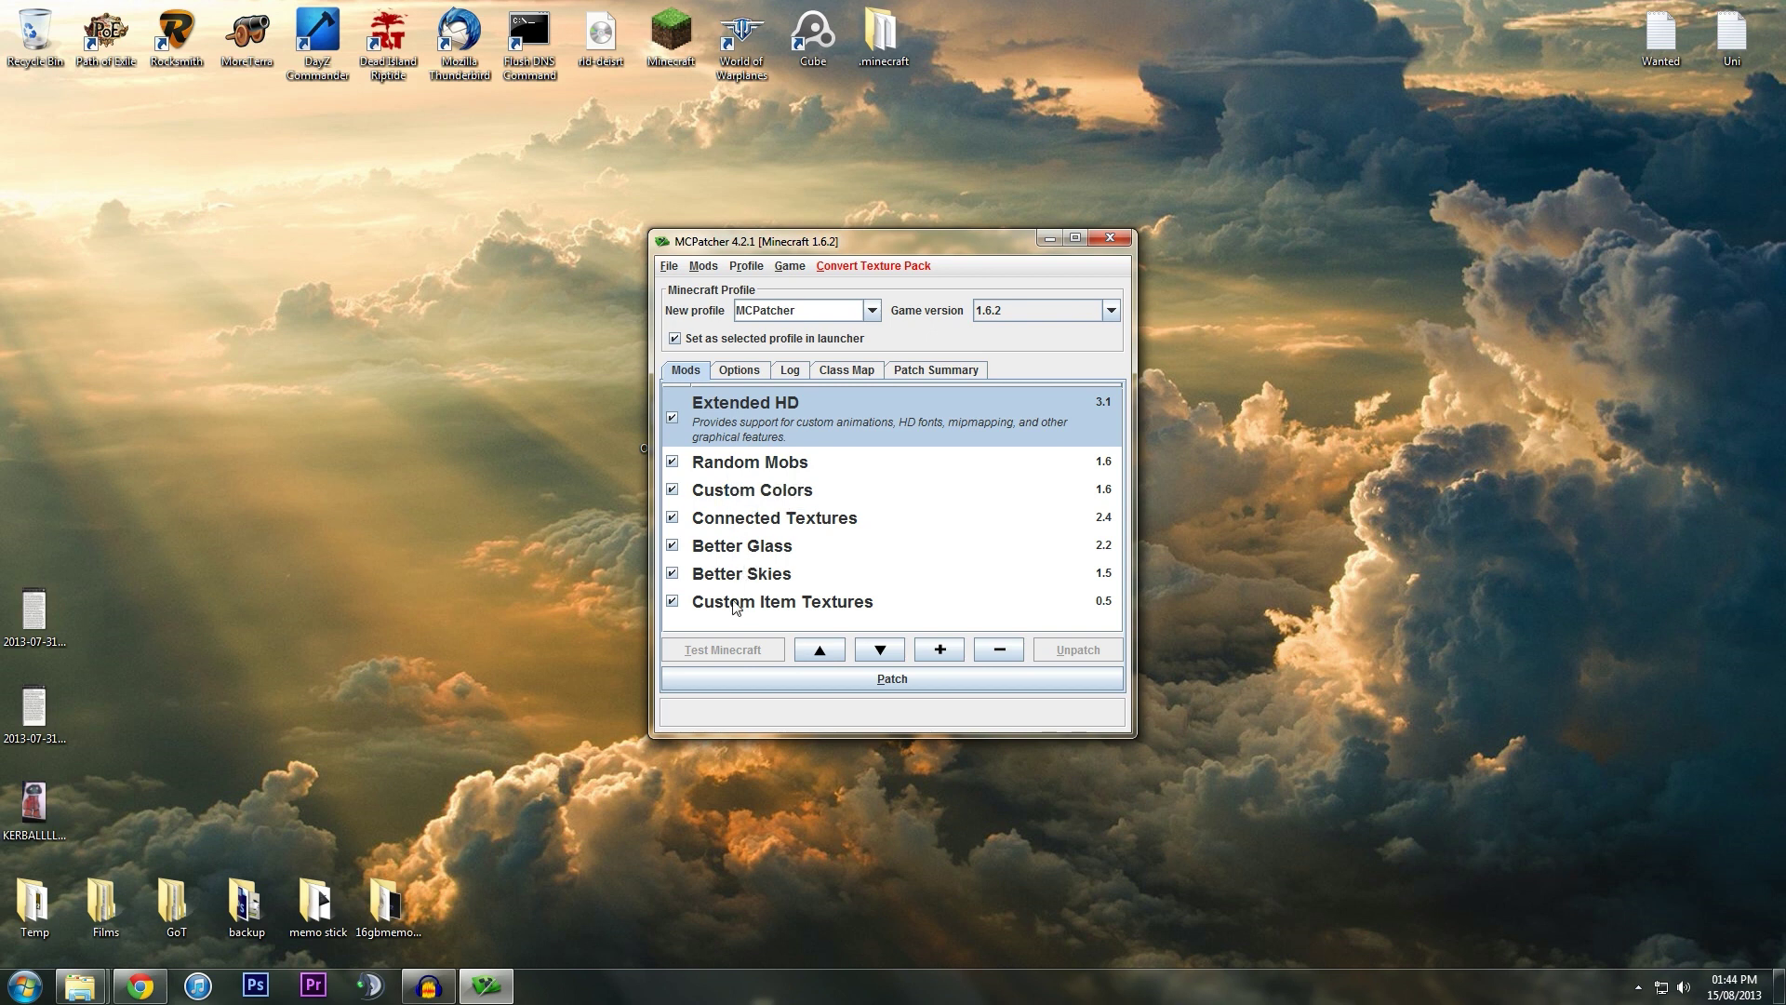
{"action": "left_click", "coordinate": [717, 525]}
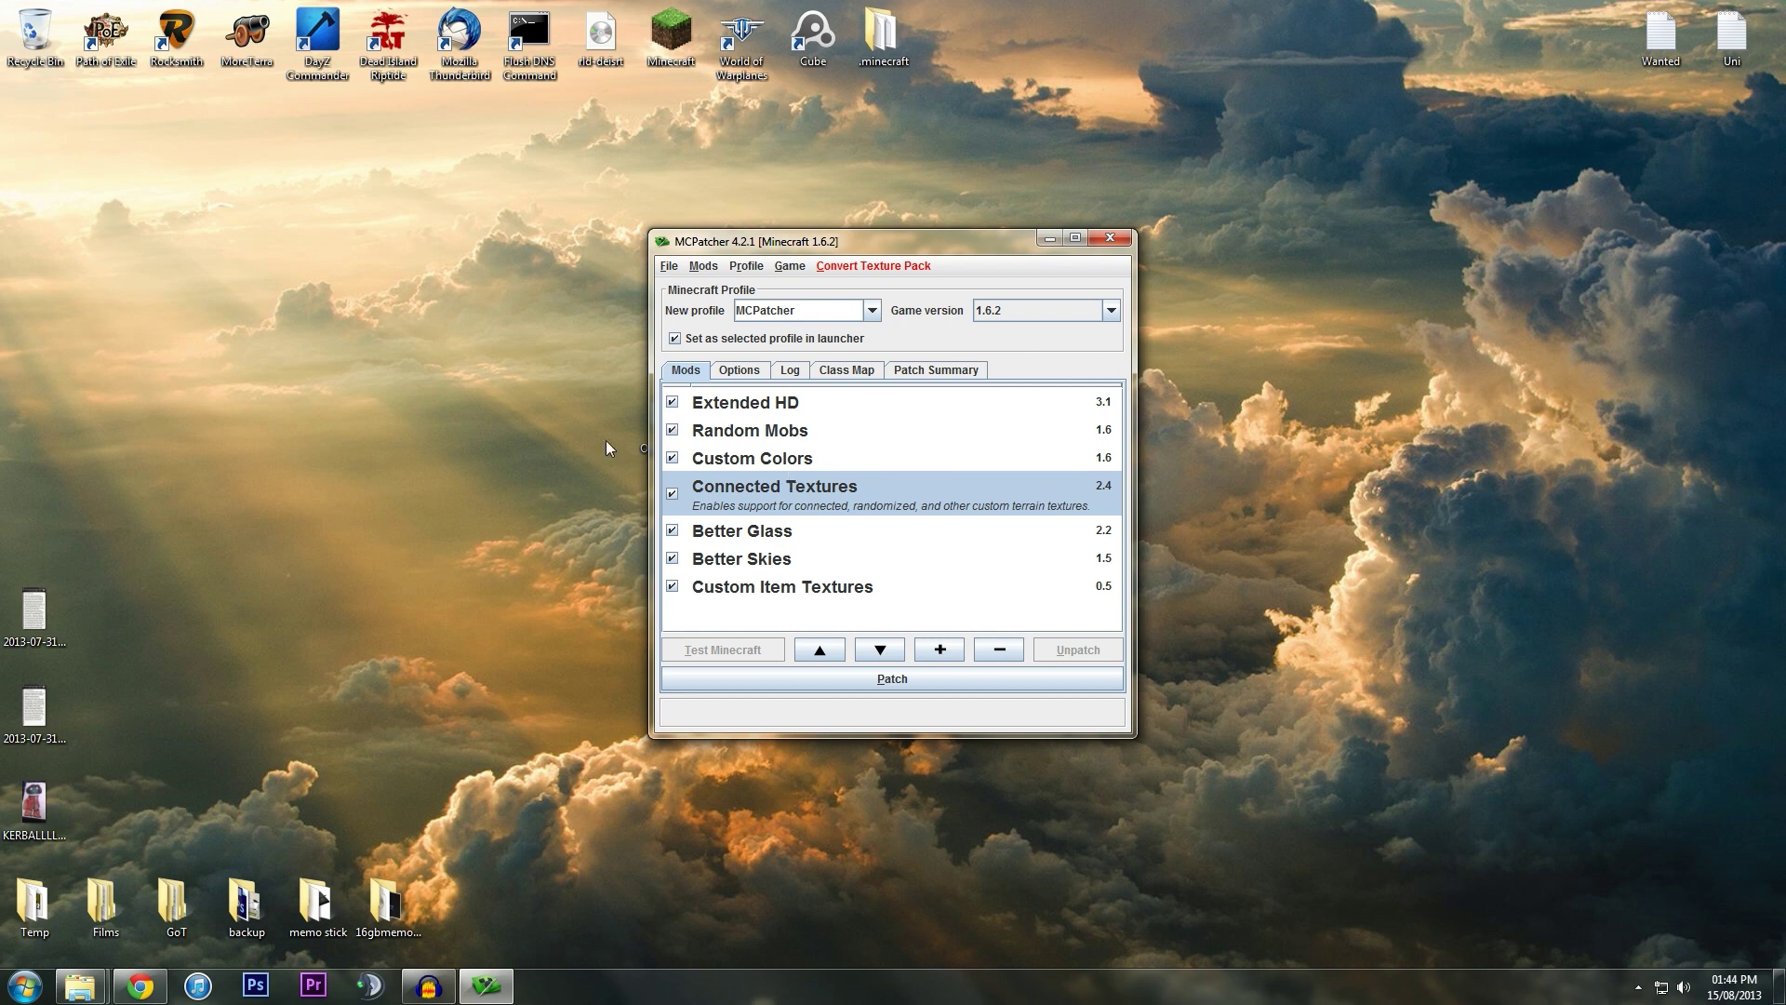
{"action": "left_click", "coordinate": [891, 682]}
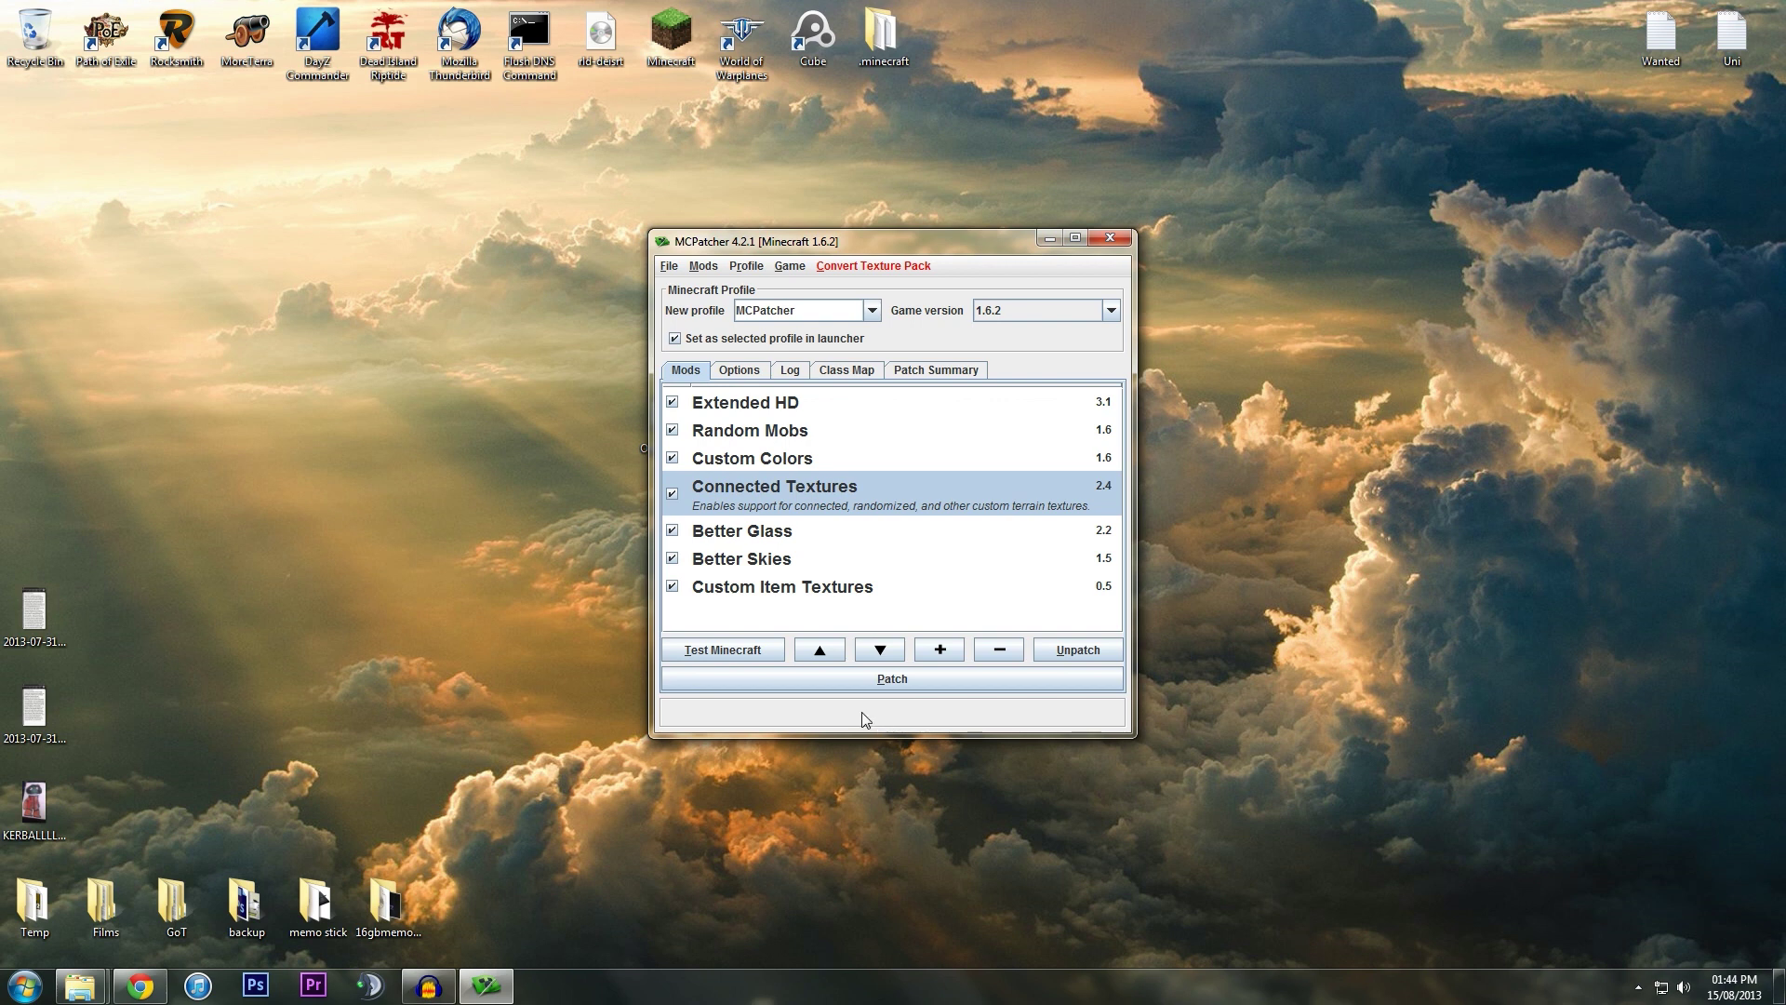
Step: Close MCPatcher and start the Minecraft launcher, allowing it to run
{"action": "left_click", "coordinate": [1115, 237]}
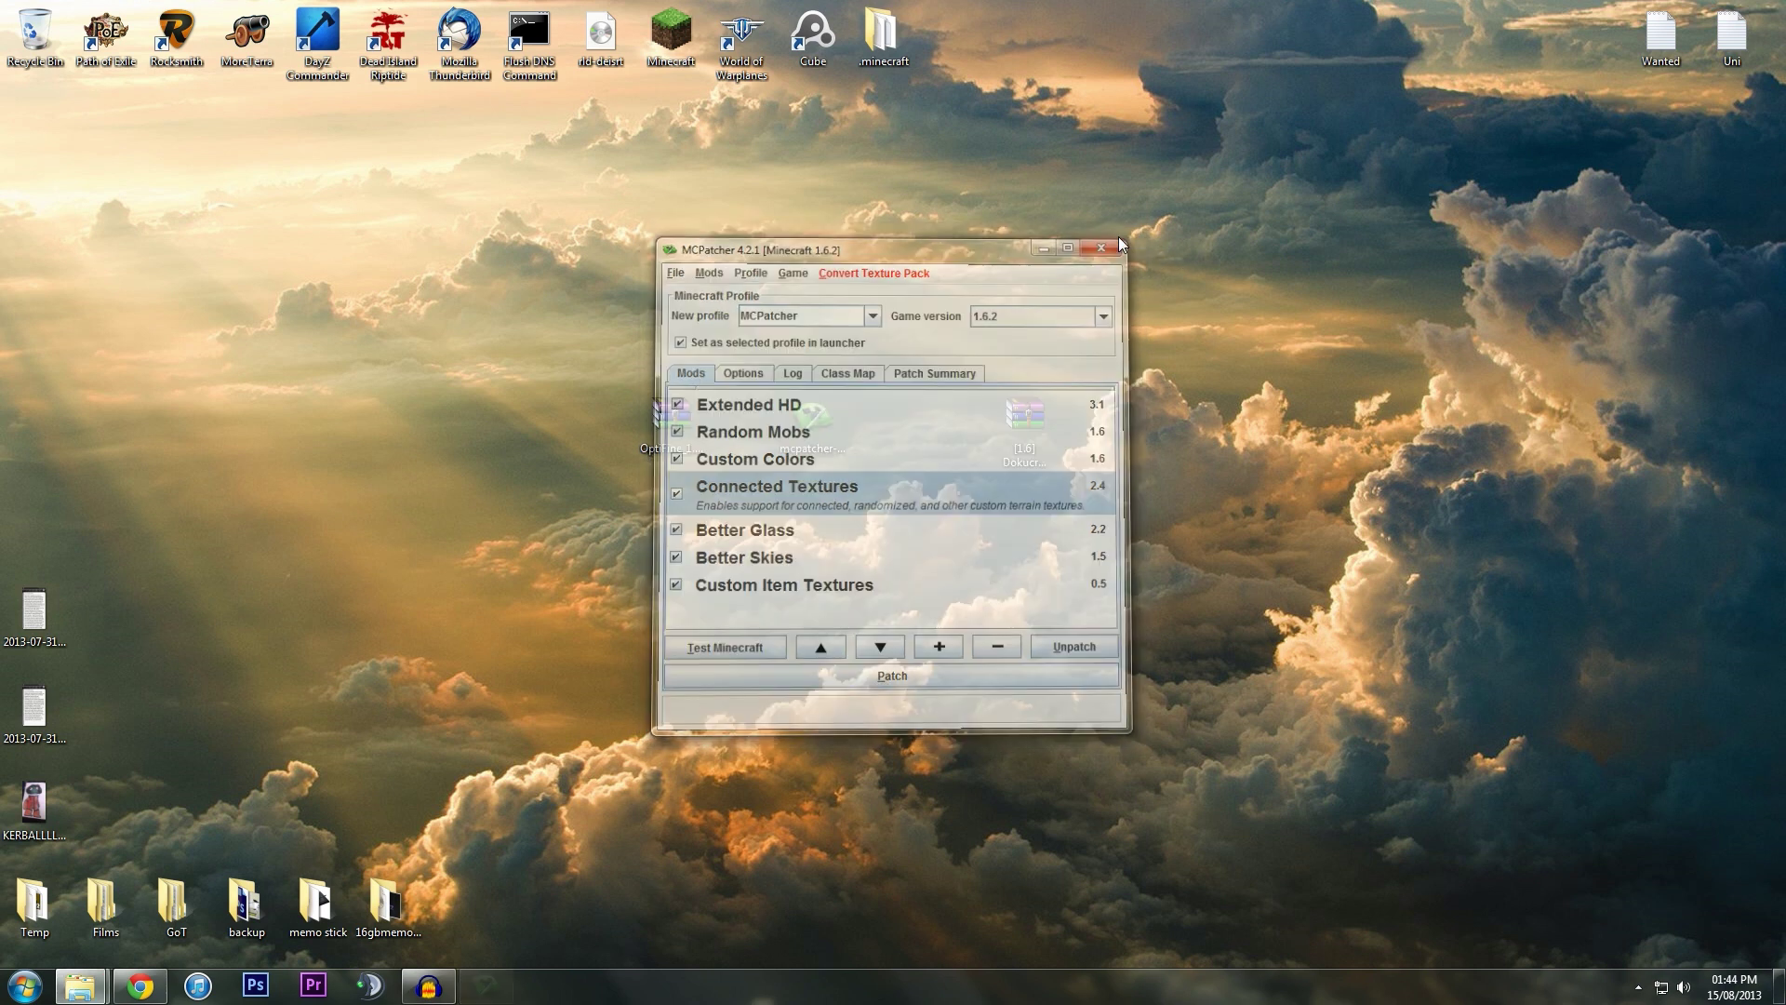
{"action": "double_click", "coordinate": [673, 37]}
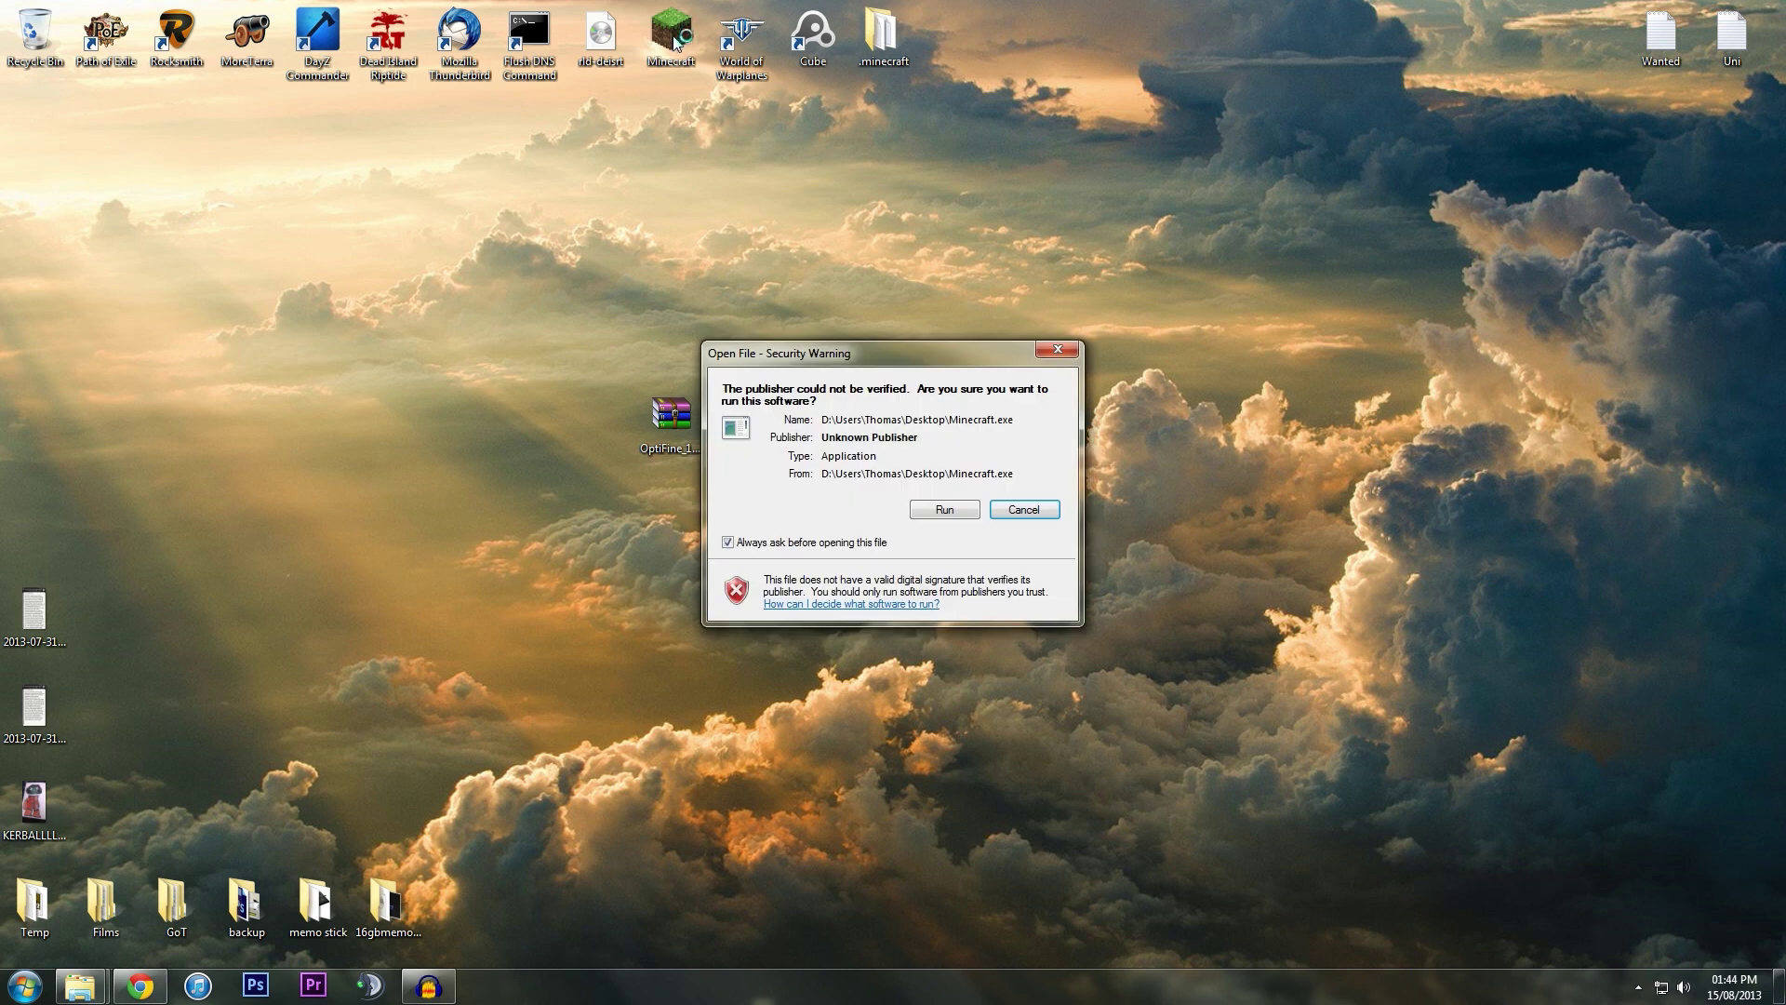
{"action": "left_click", "coordinate": [943, 511]}
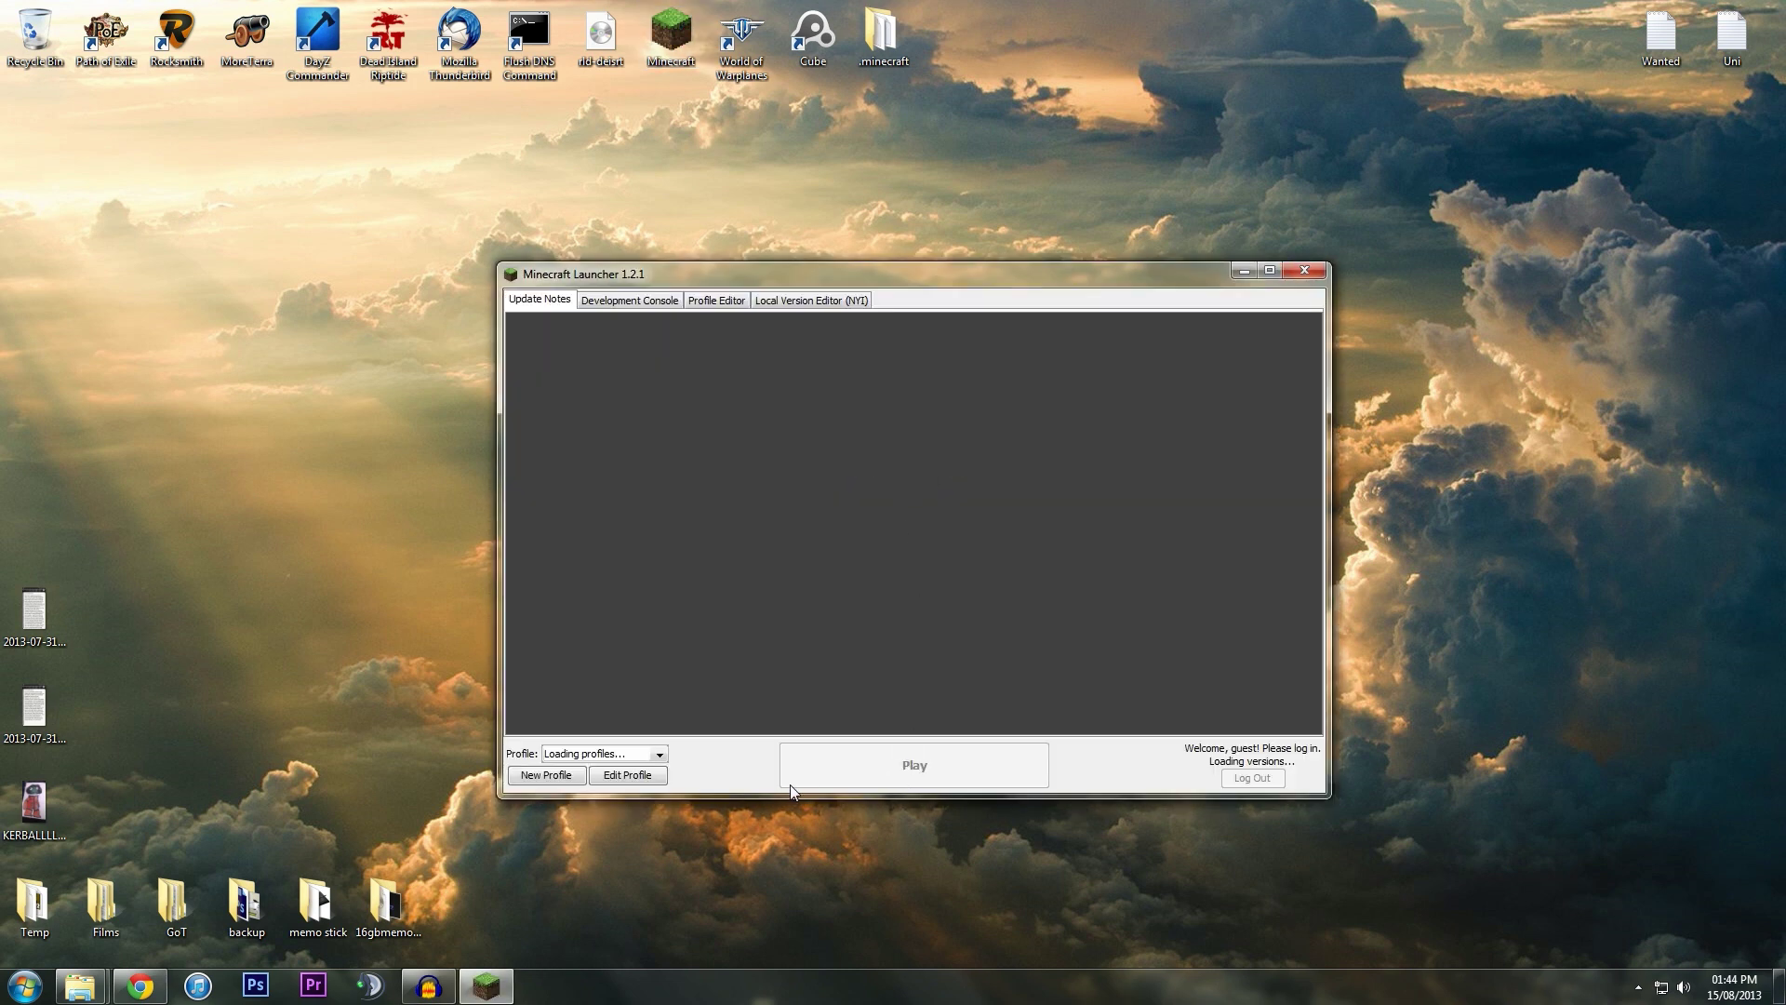
Step: Launch the game on the MCPatcher profile and load the Test singleplayer world
{"action": "left_click", "coordinate": [587, 755]}
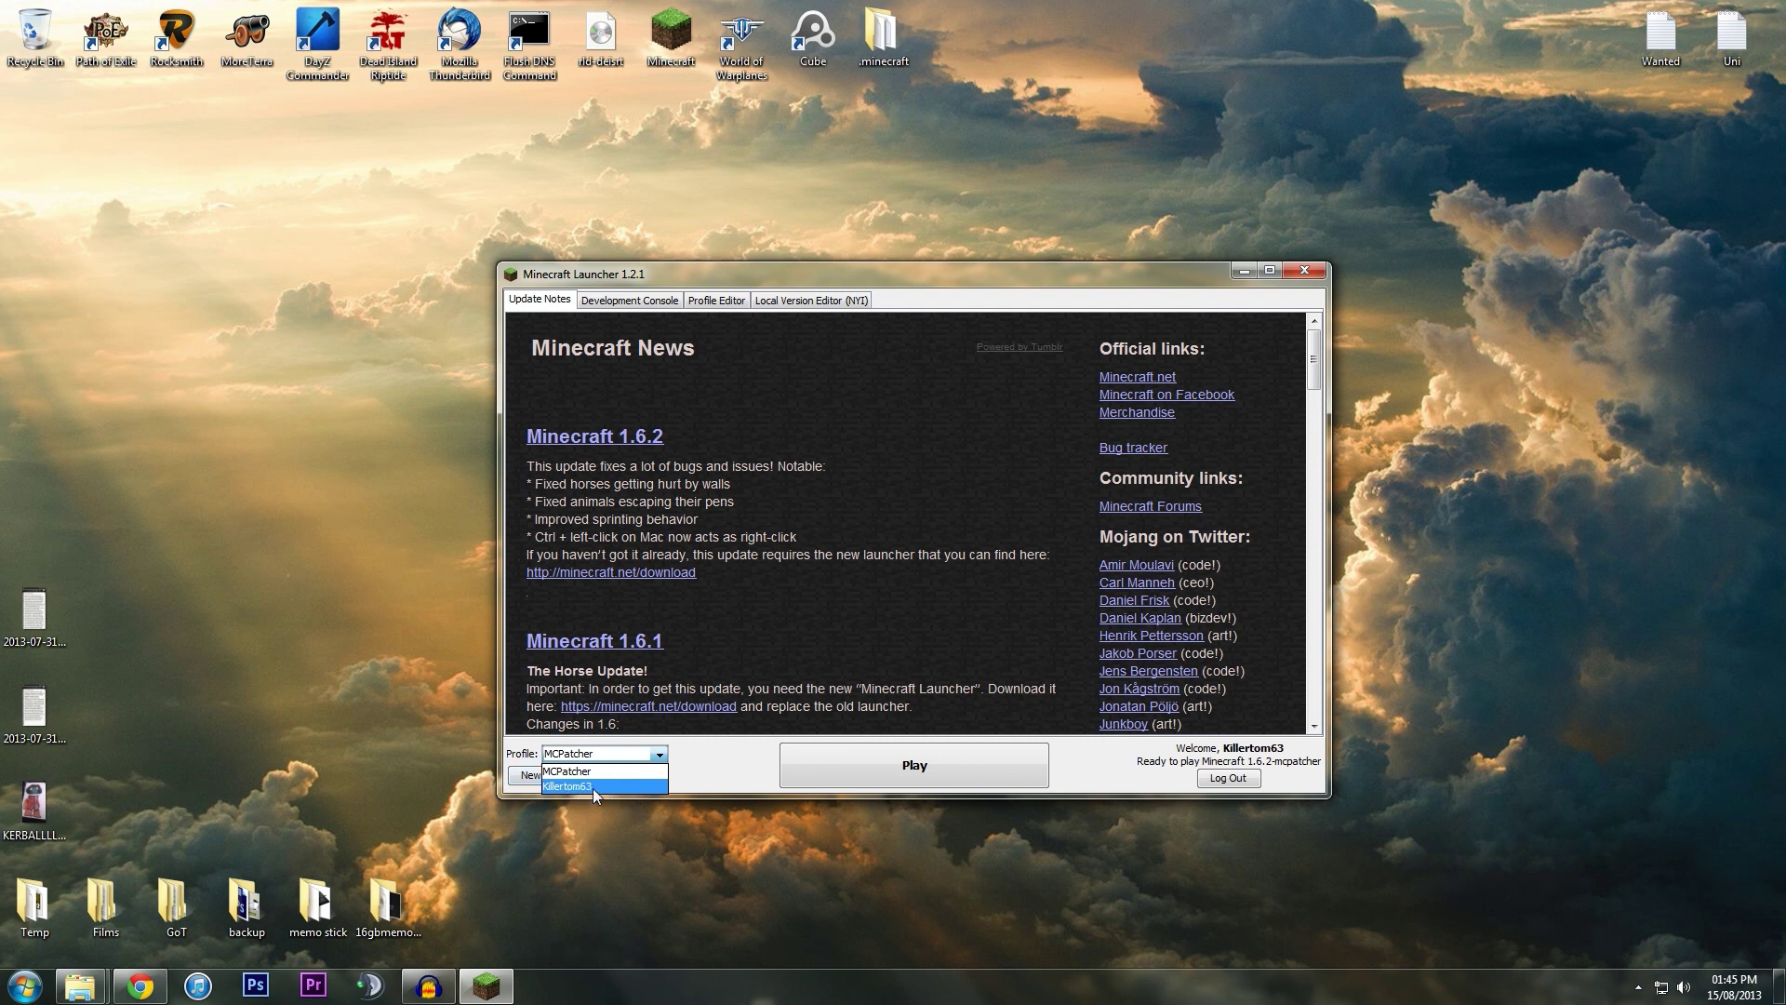
{"action": "left_click", "coordinate": [576, 772]}
{"action": "left_click", "coordinate": [979, 787]}
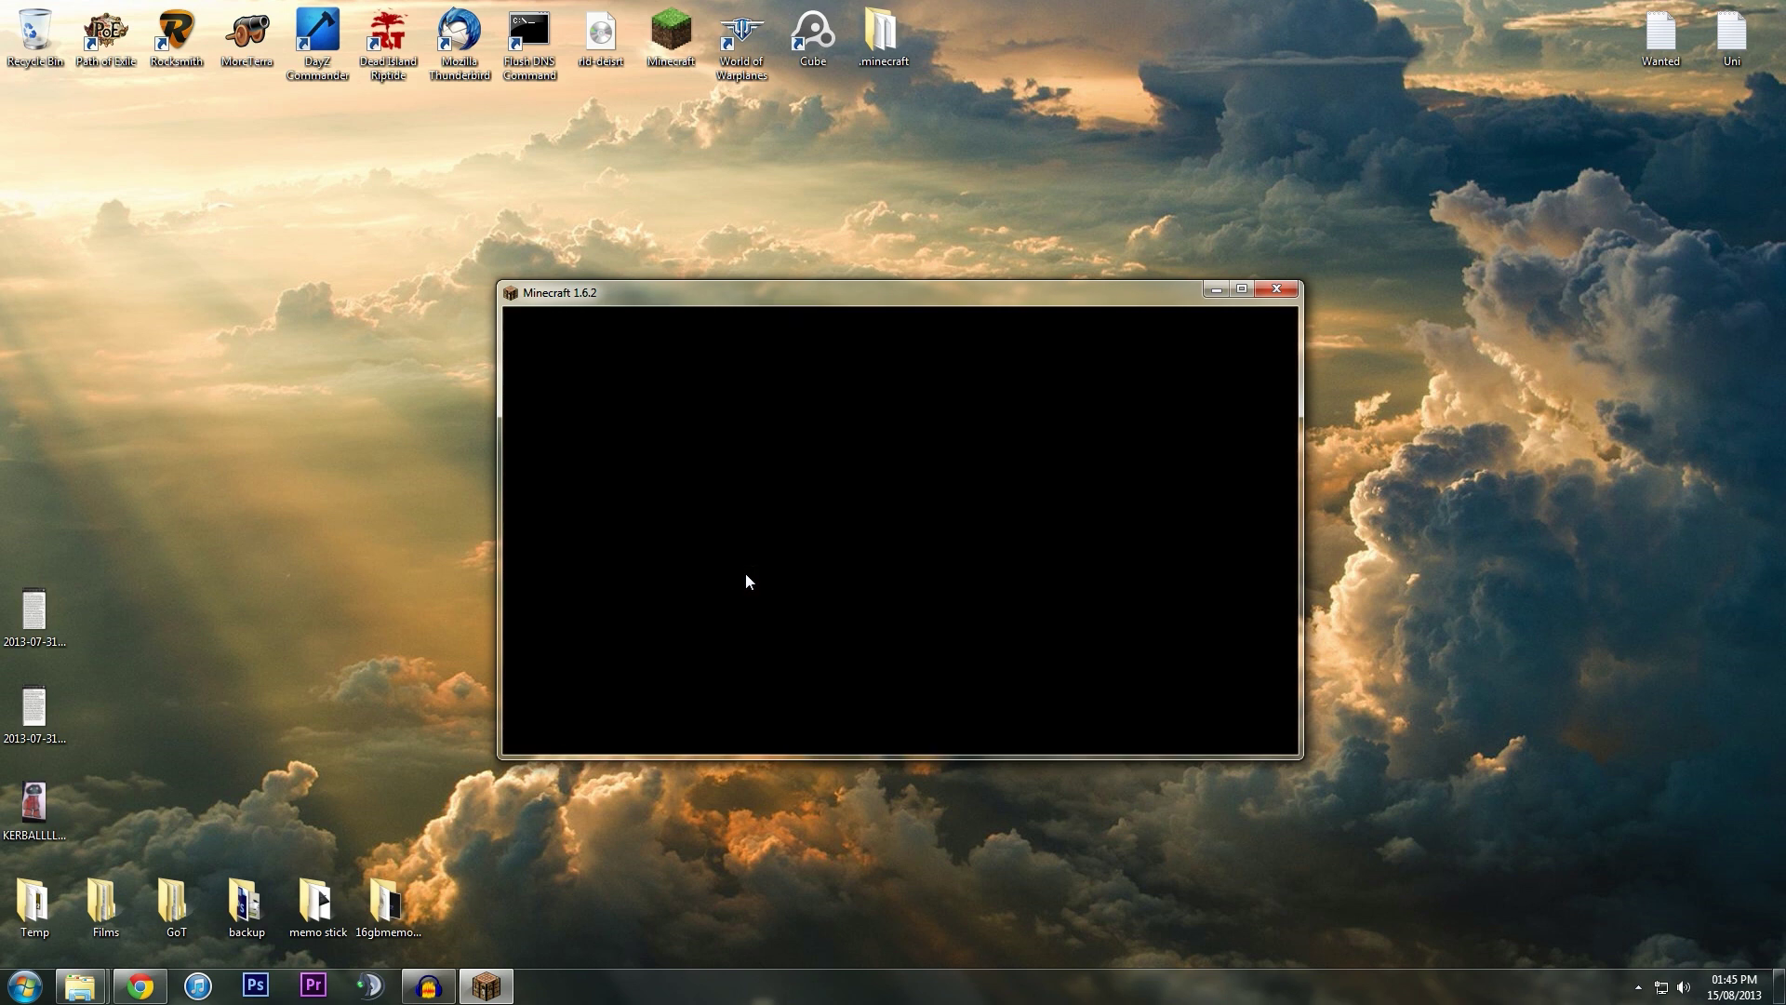
{"action": "left_click", "coordinate": [821, 530]}
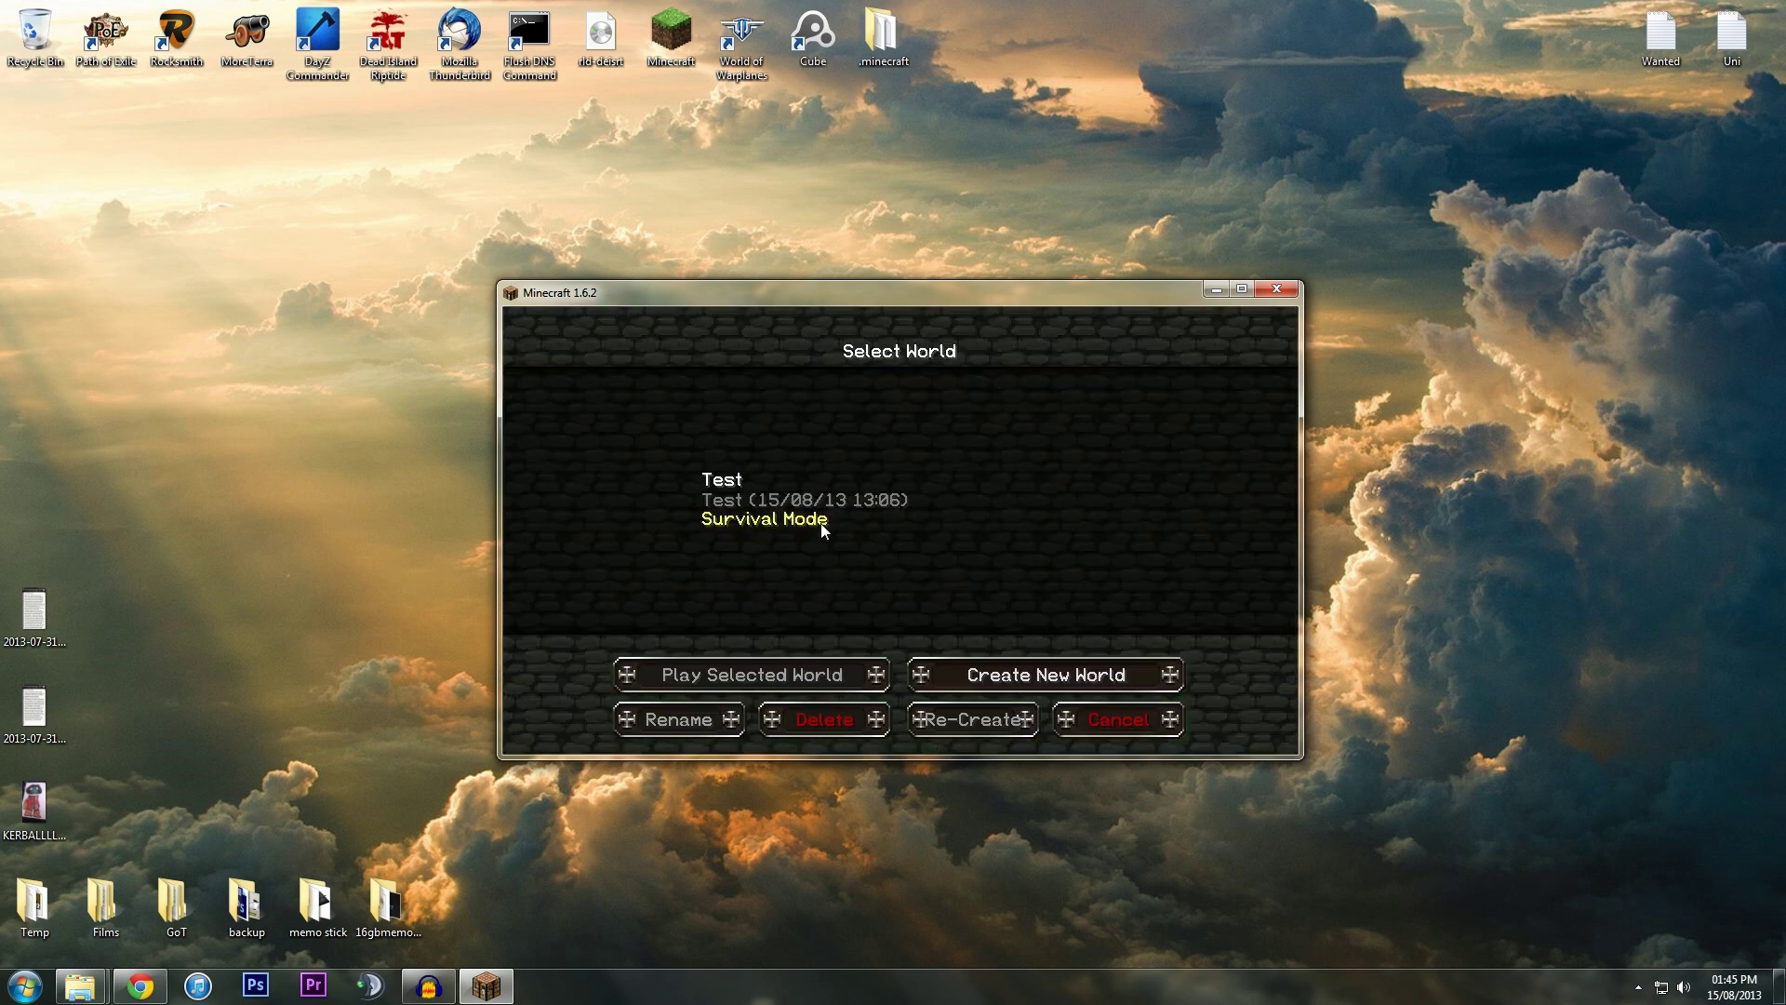
{"action": "double_click", "coordinate": [729, 493]}
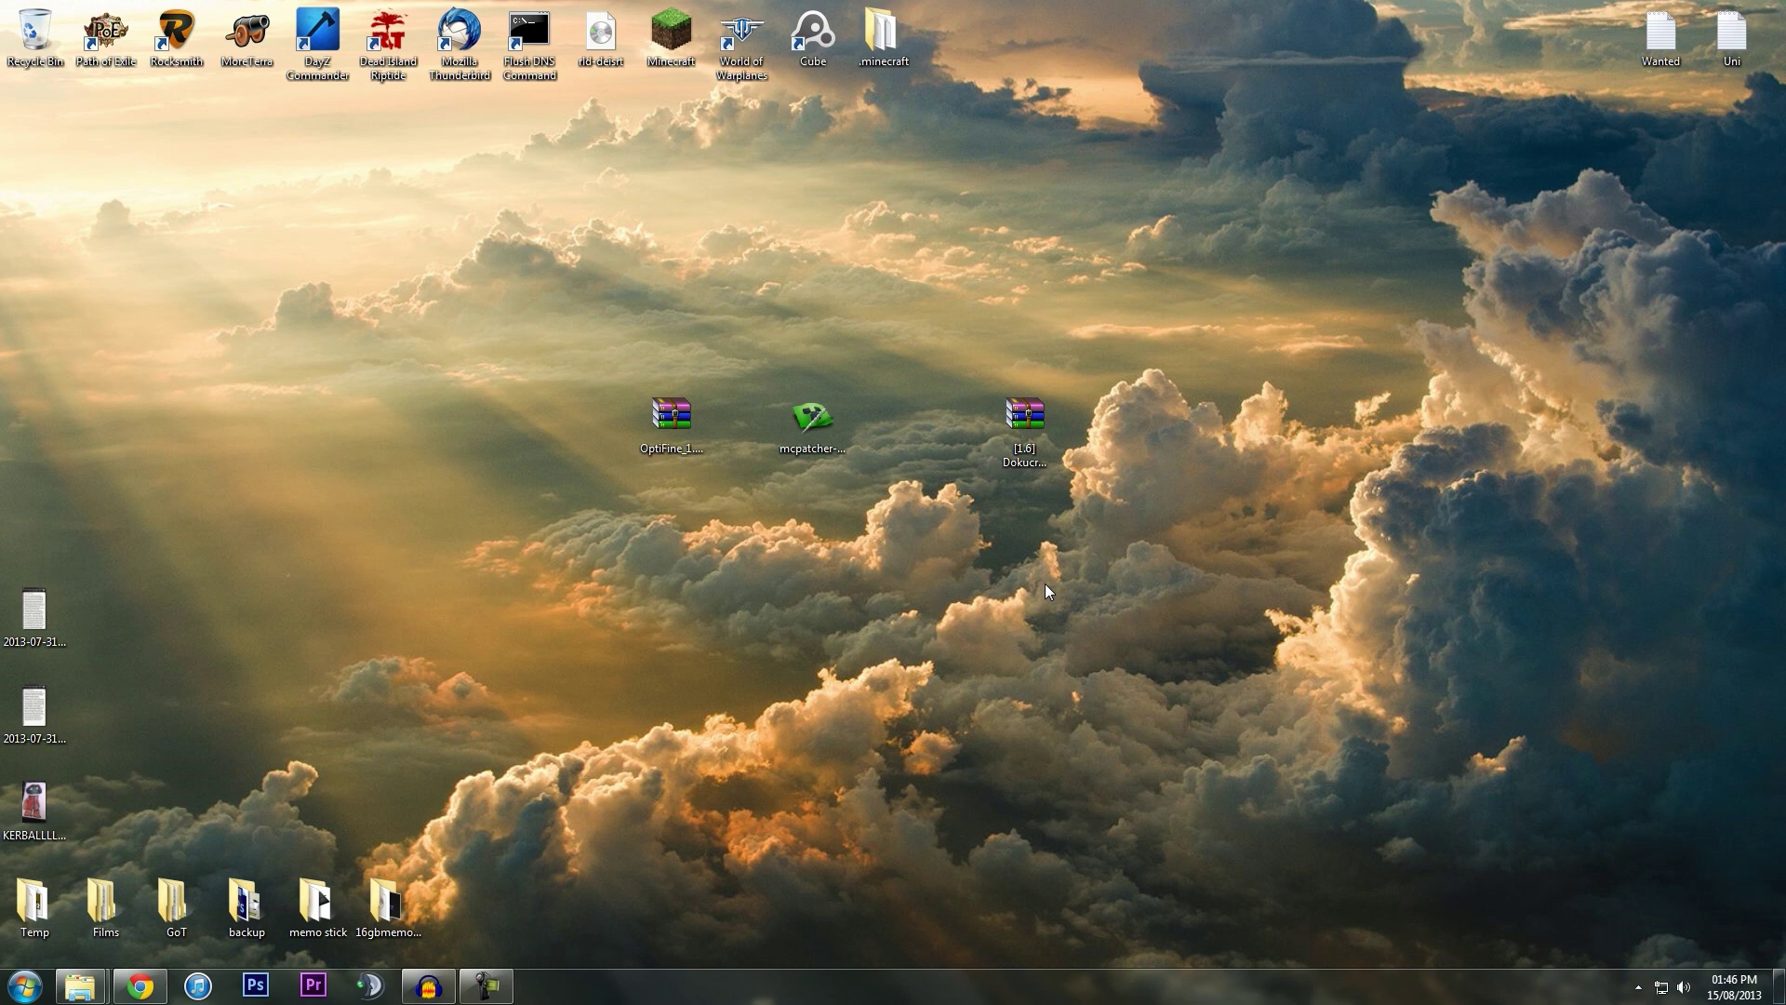
Step: Look through OptiFine_1.6.2_HD_U_B4.zip's files in WinRAR, dismiss the licence nag, then minimize
{"action": "double_click", "coordinate": [674, 427]}
{"action": "scroll", "coordinate": [170, 332], "scroll_direction": "down", "scroll_amount": 6}
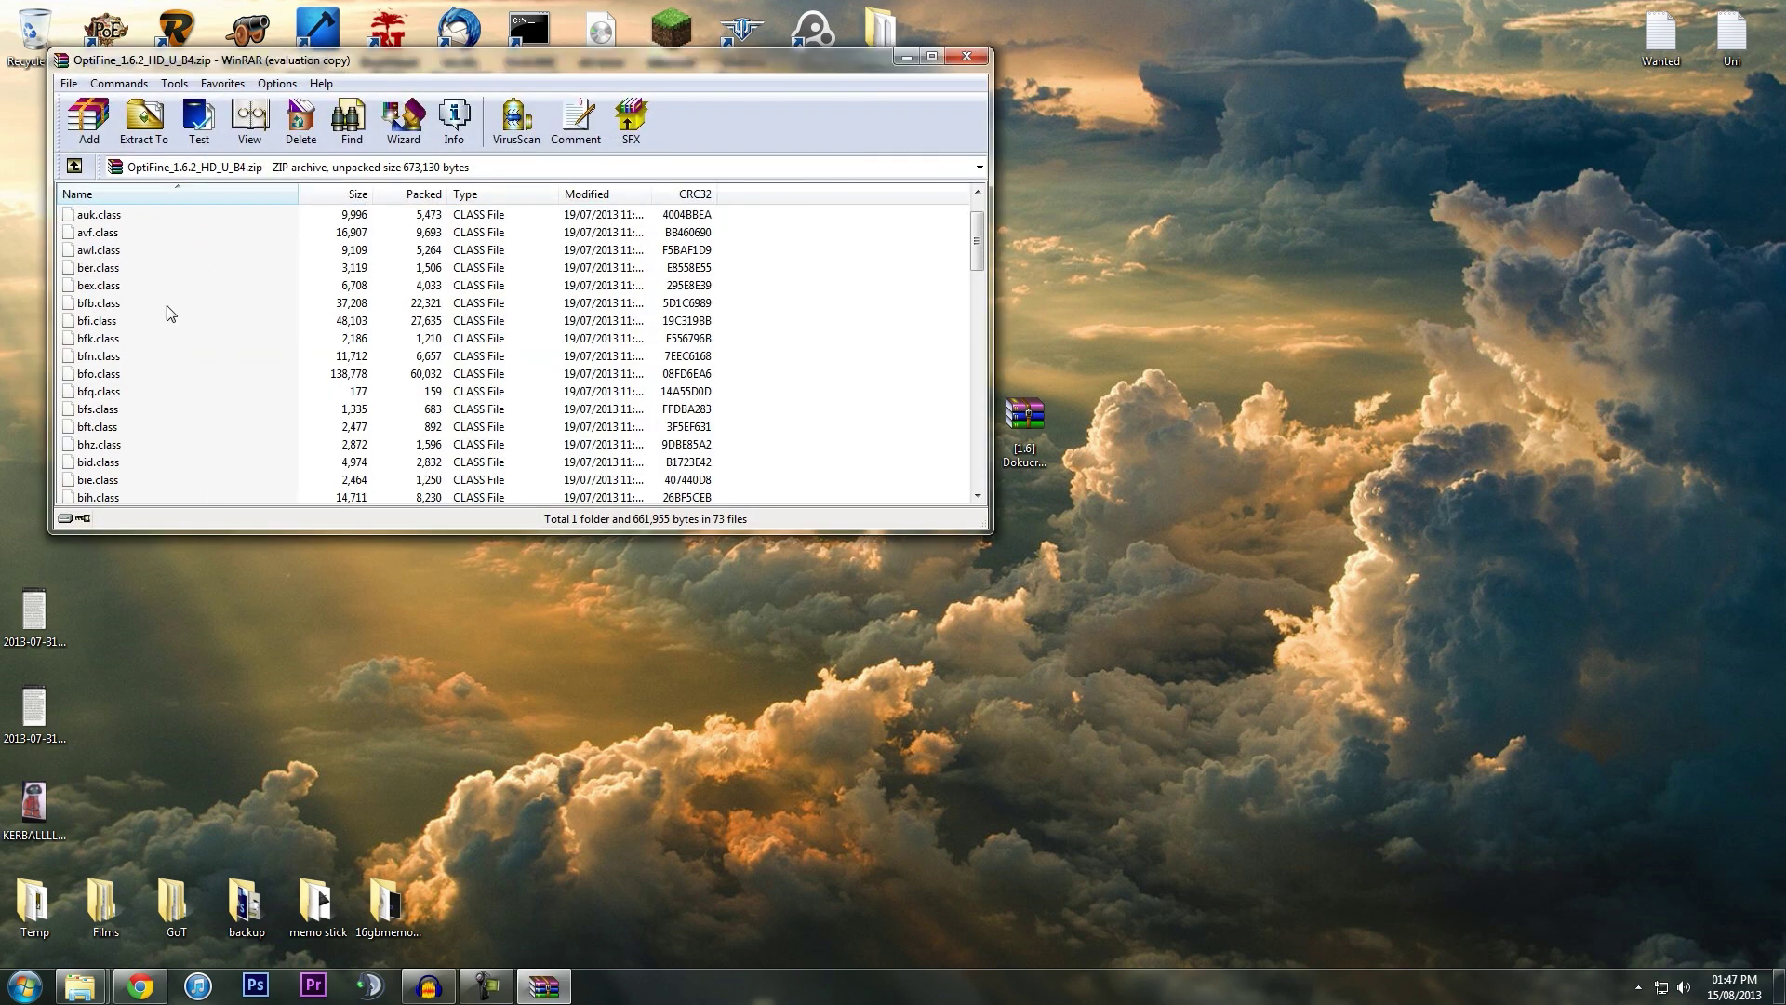
{"action": "scroll", "coordinate": [170, 332], "scroll_direction": "down", "scroll_amount": 10}
{"action": "left_click", "coordinate": [612, 320]}
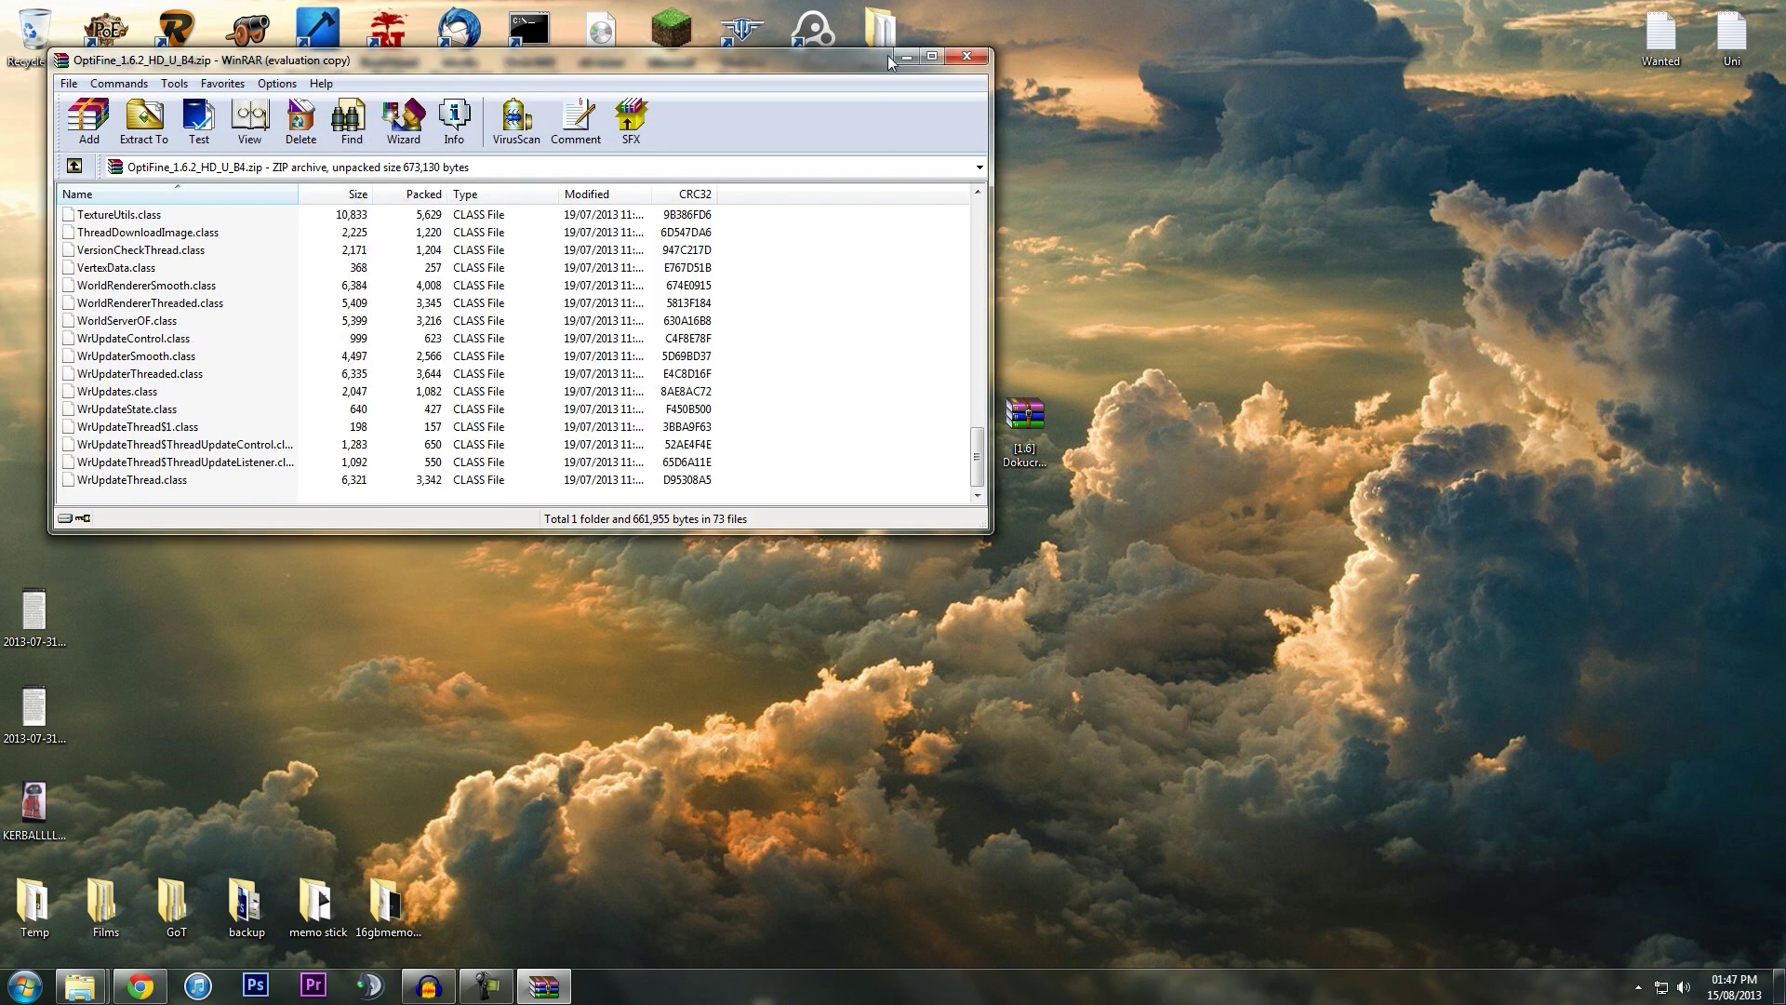
{"action": "left_click", "coordinate": [906, 58]}
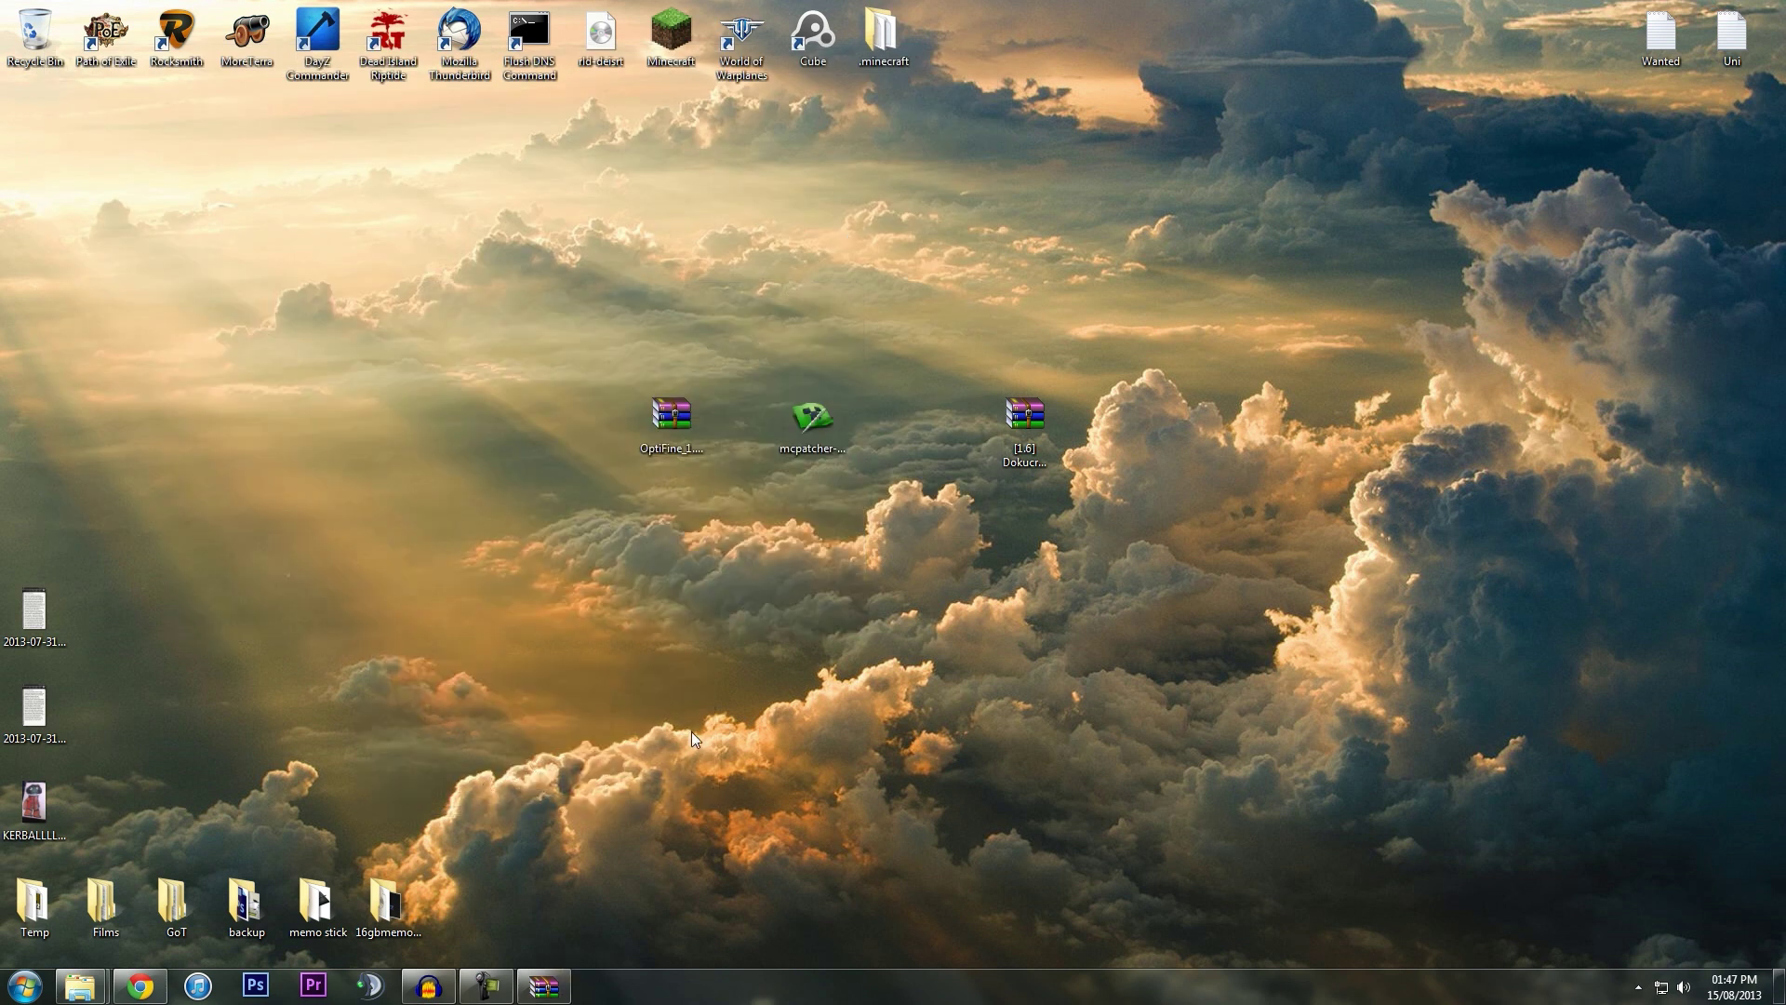
Step: Restore the .minecraft window, reopen Roaming through a %appdata% search, and close the duplicate
{"action": "mouse_move", "coordinate": [80, 986]}
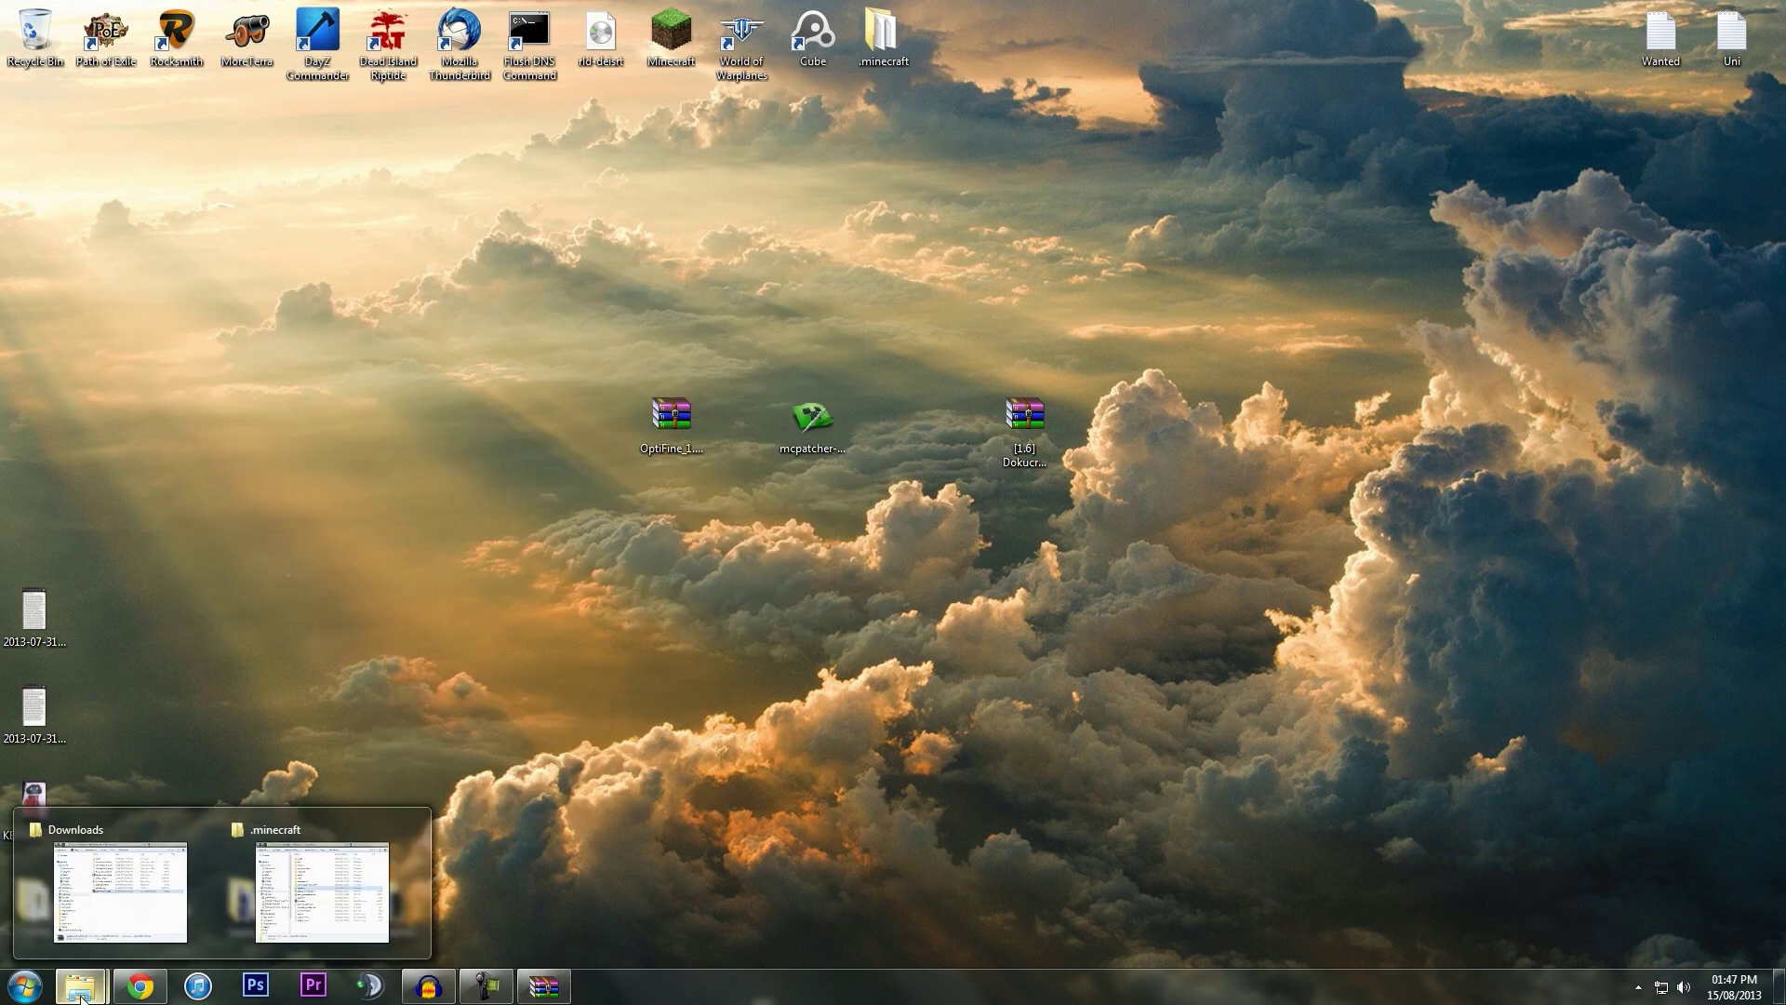
{"action": "left_click", "coordinate": [319, 884]}
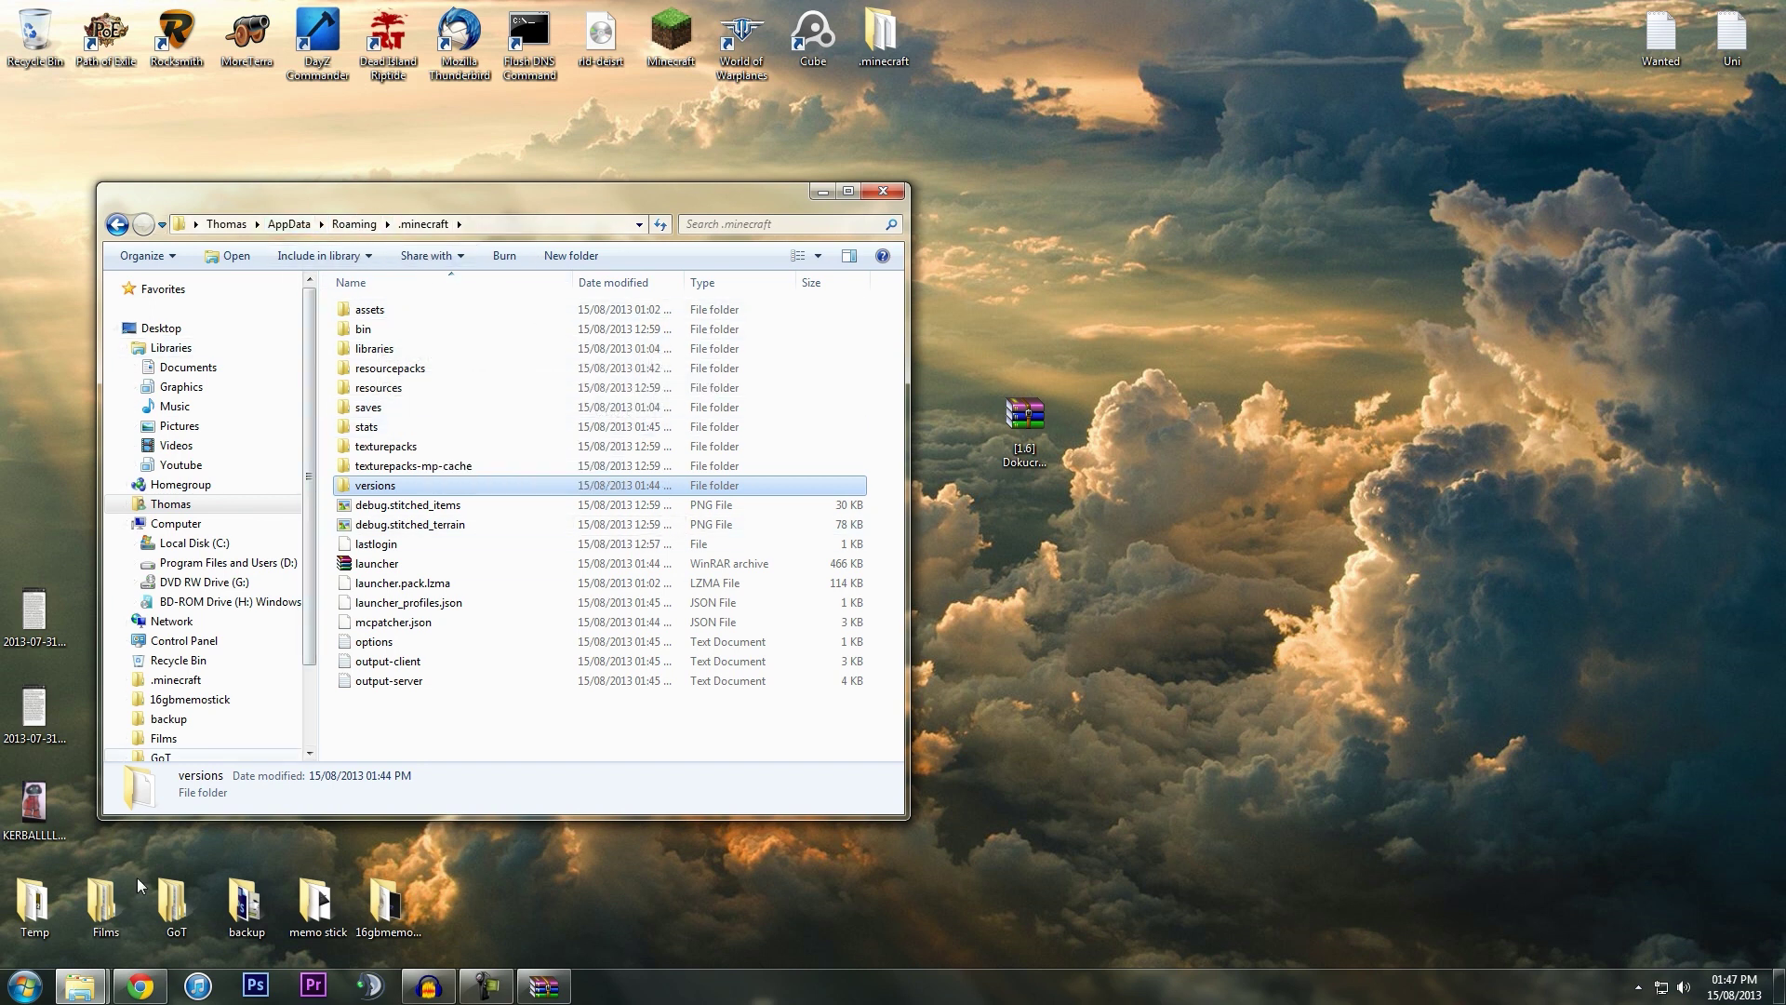
{"action": "key", "text": "super"}
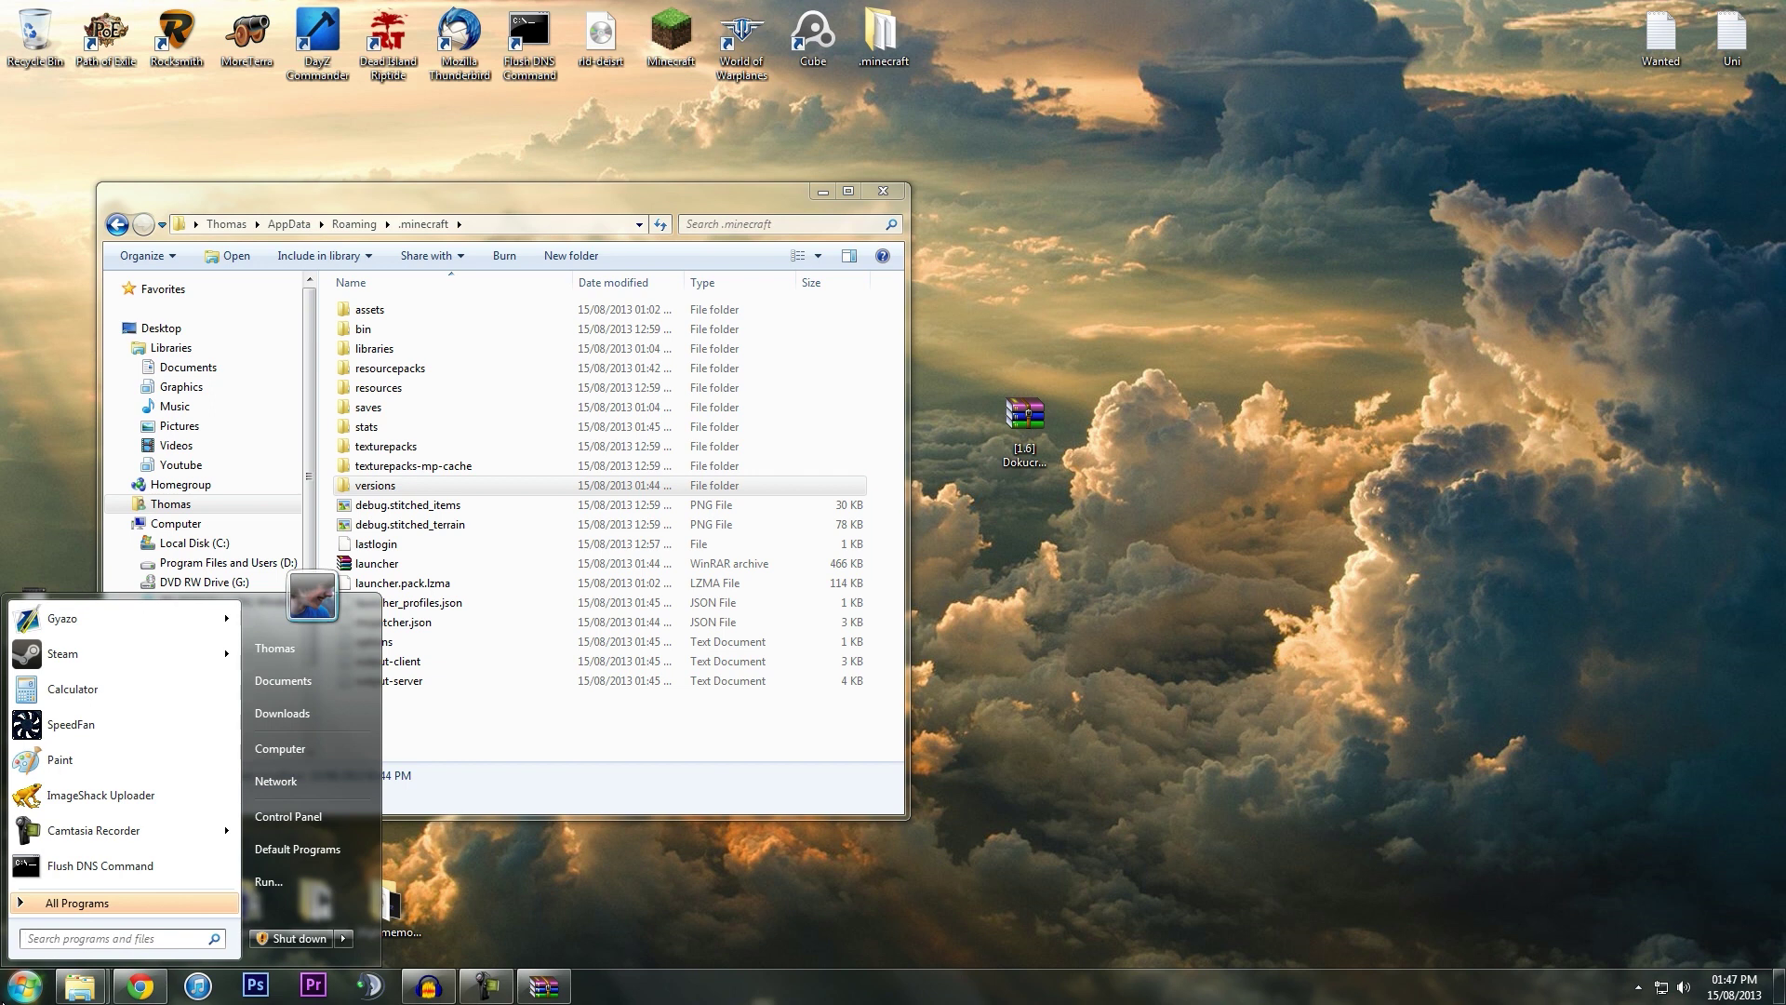
{"action": "type", "text": "%aoo"}
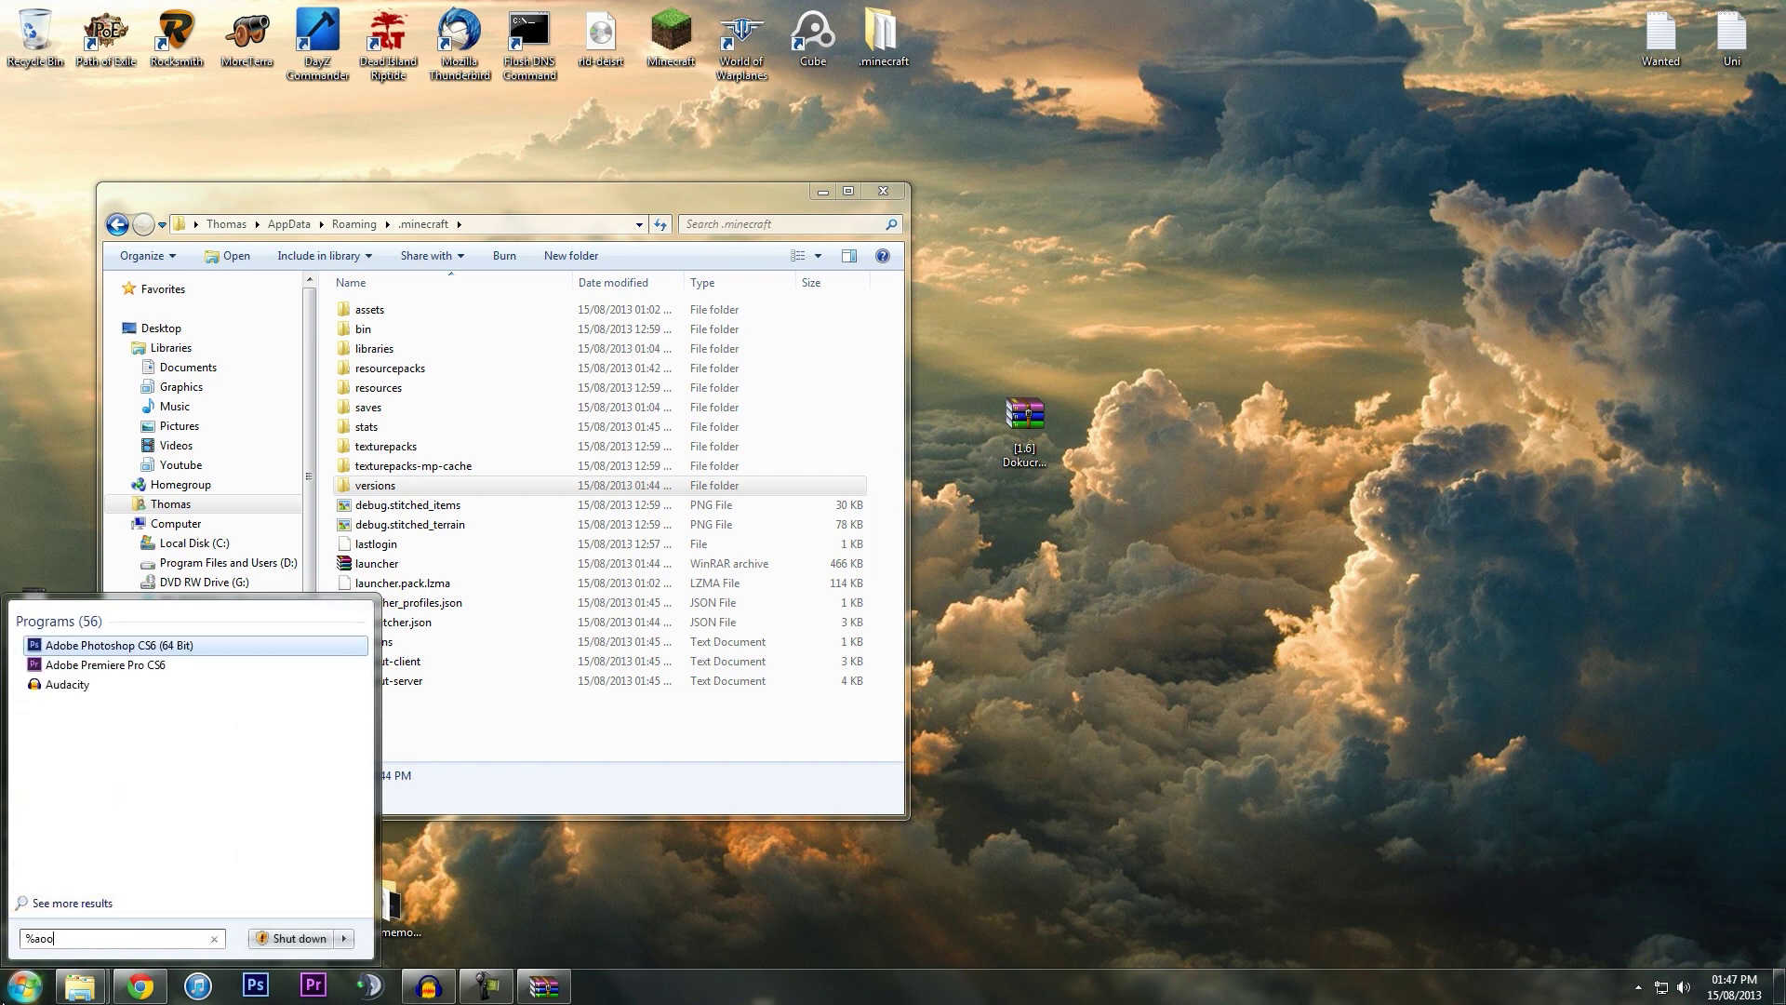
{"action": "type", "text": "ppdata^"}
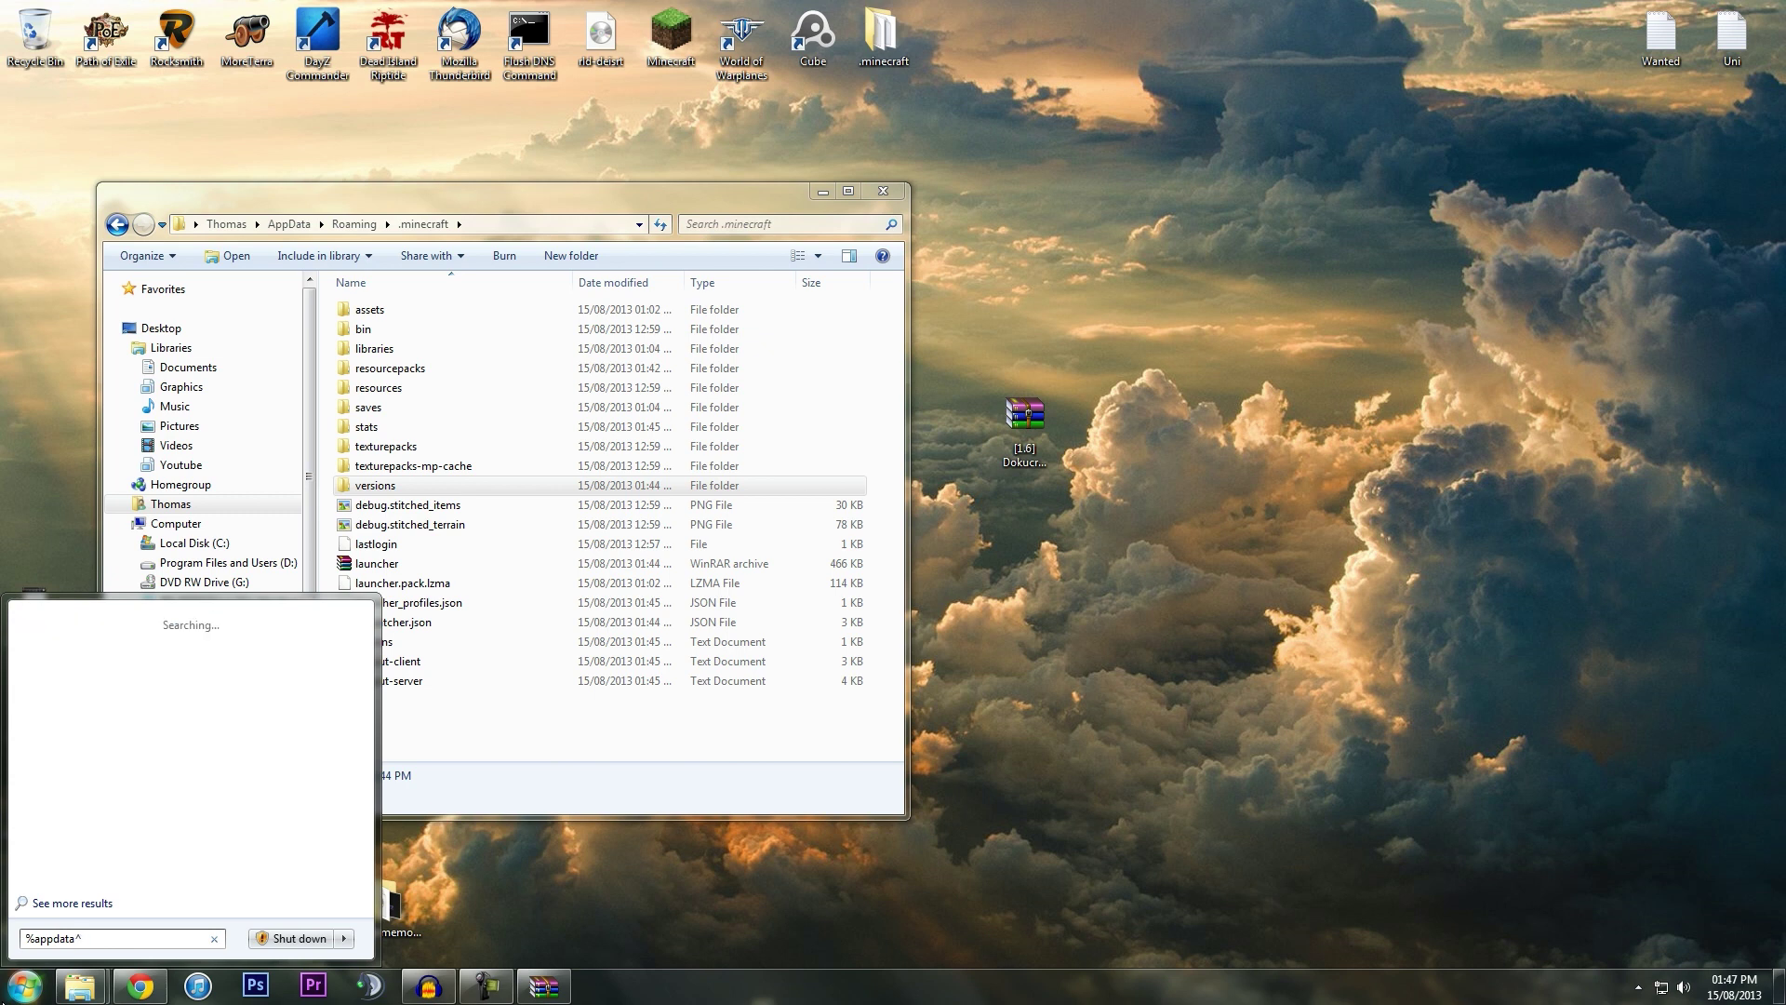
{"action": "key", "text": "BackSpace"}
{"action": "type", "text": "%"}
{"action": "left_click", "coordinate": [67, 620]}
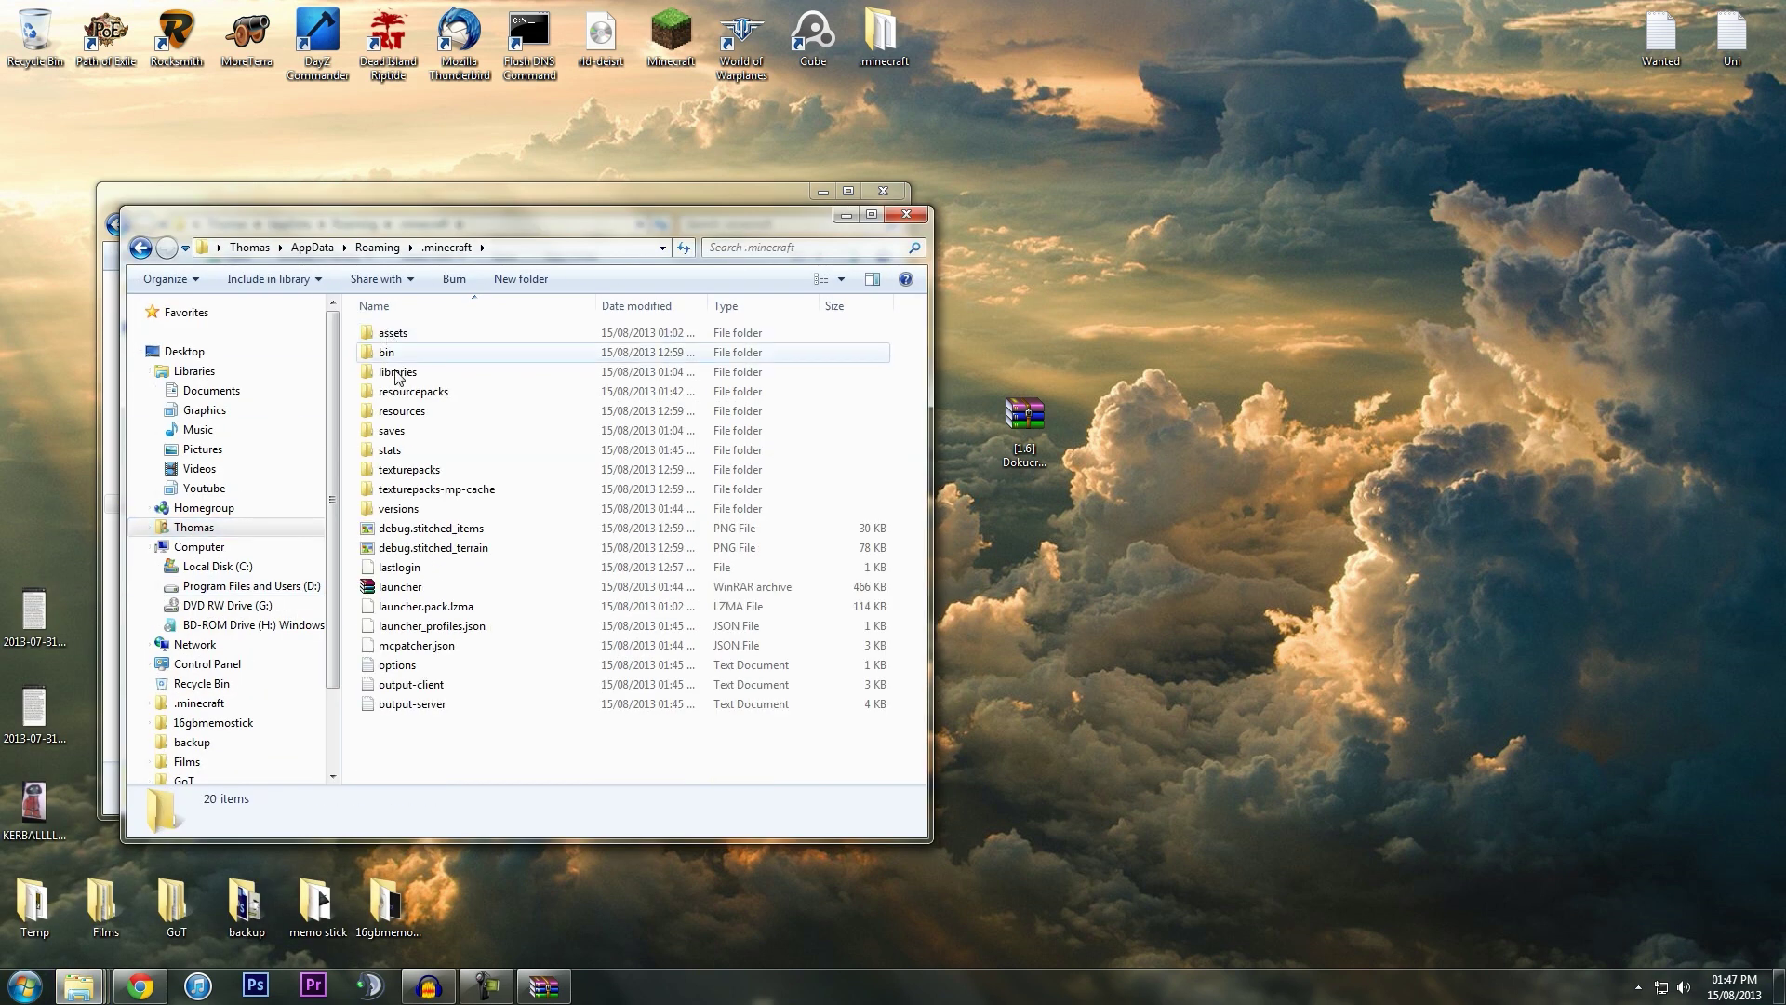
{"action": "left_click", "coordinate": [900, 218]}
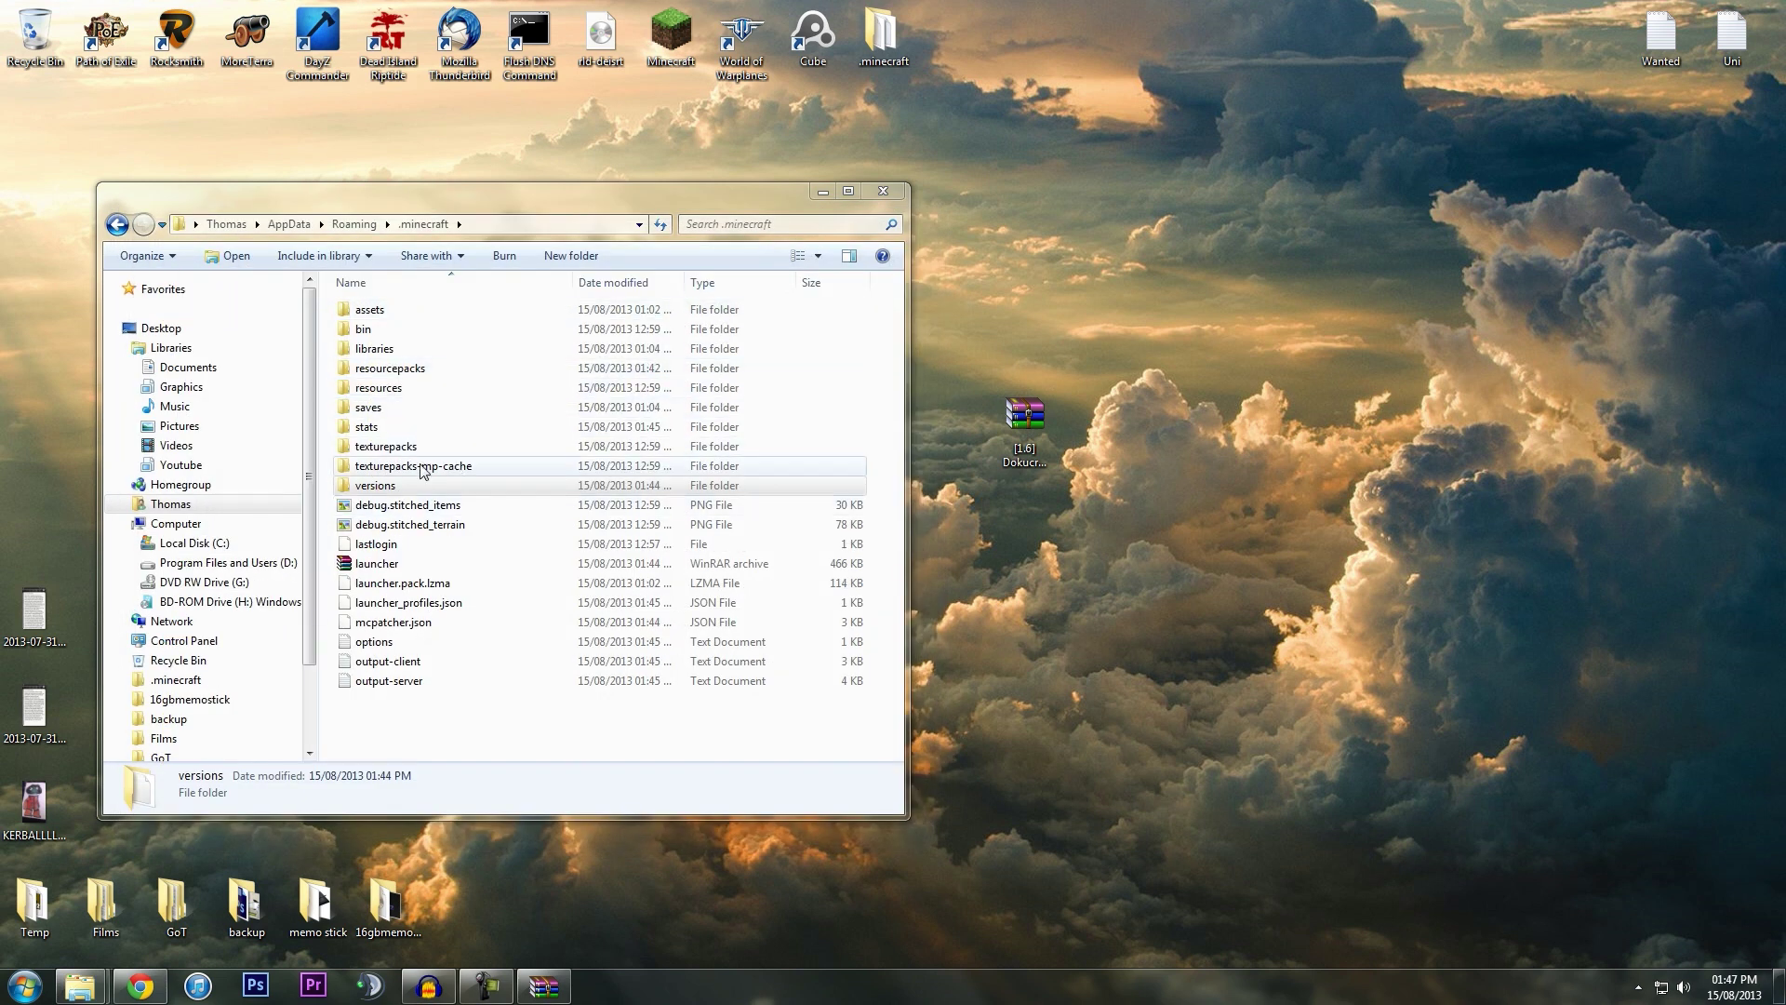
Step: In versions, rename the 1.6.2 folder to 1.6.2_Optifine
{"action": "left_click", "coordinate": [371, 490]}
{"action": "double_click", "coordinate": [371, 492]}
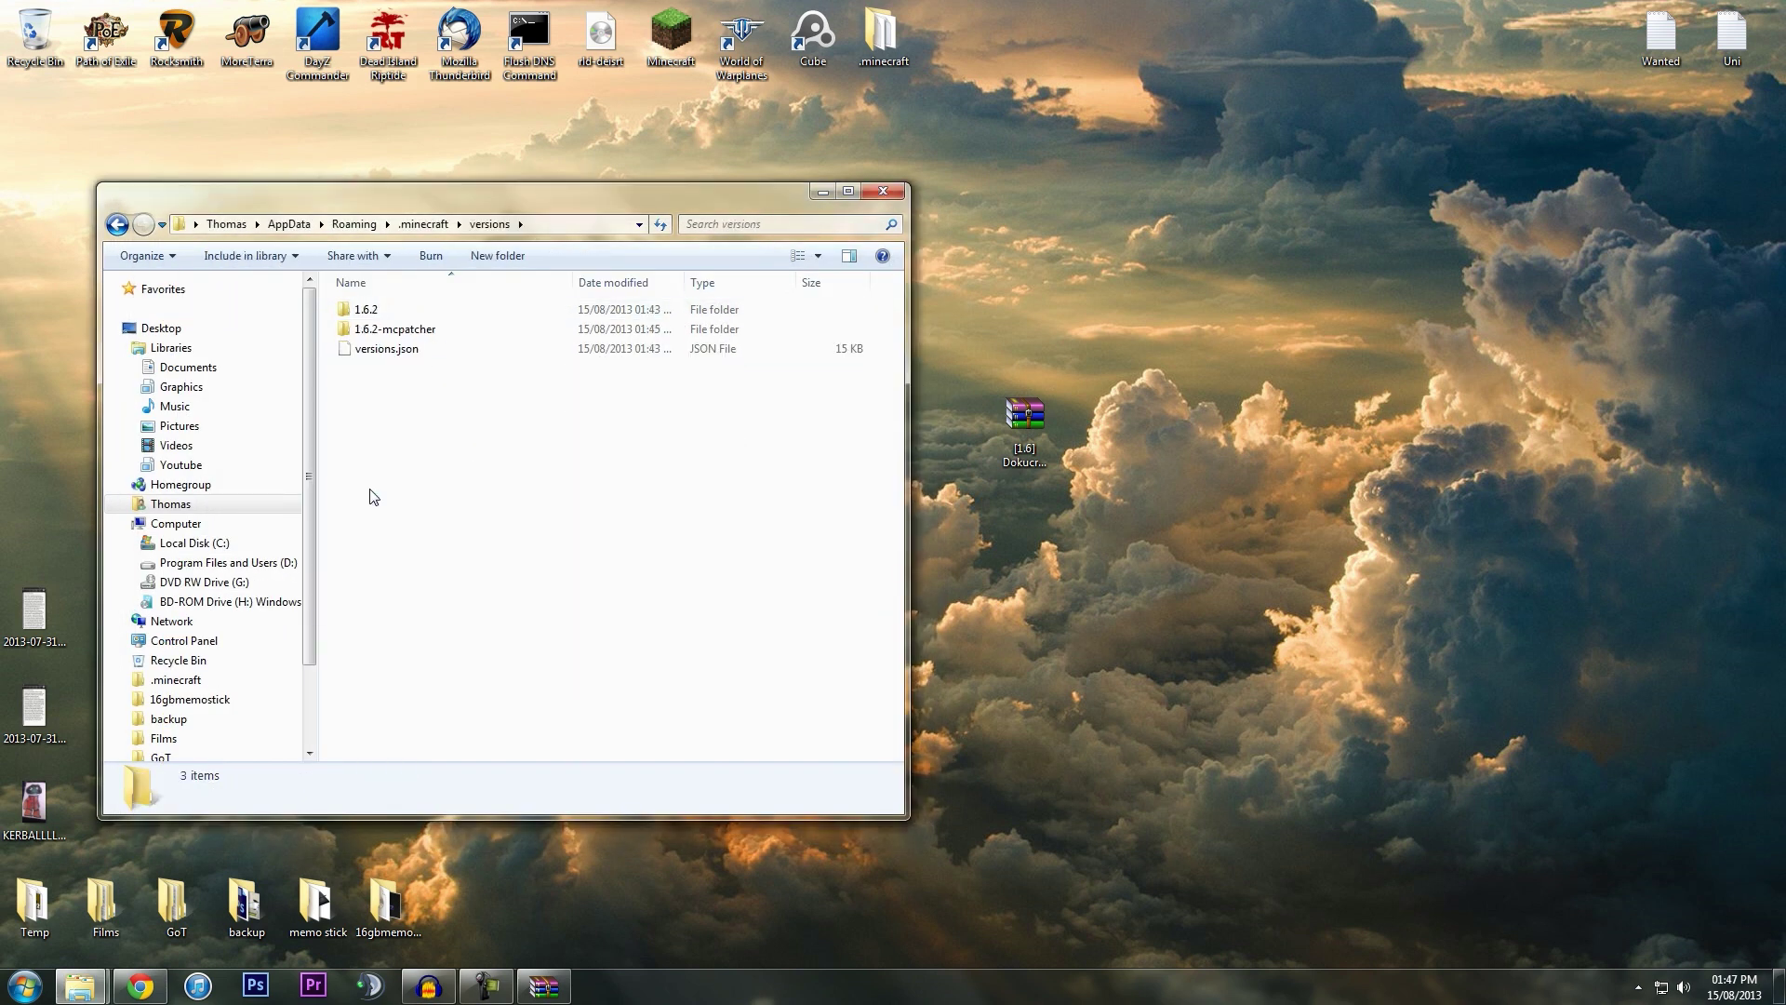
{"action": "left_click", "coordinate": [368, 311]}
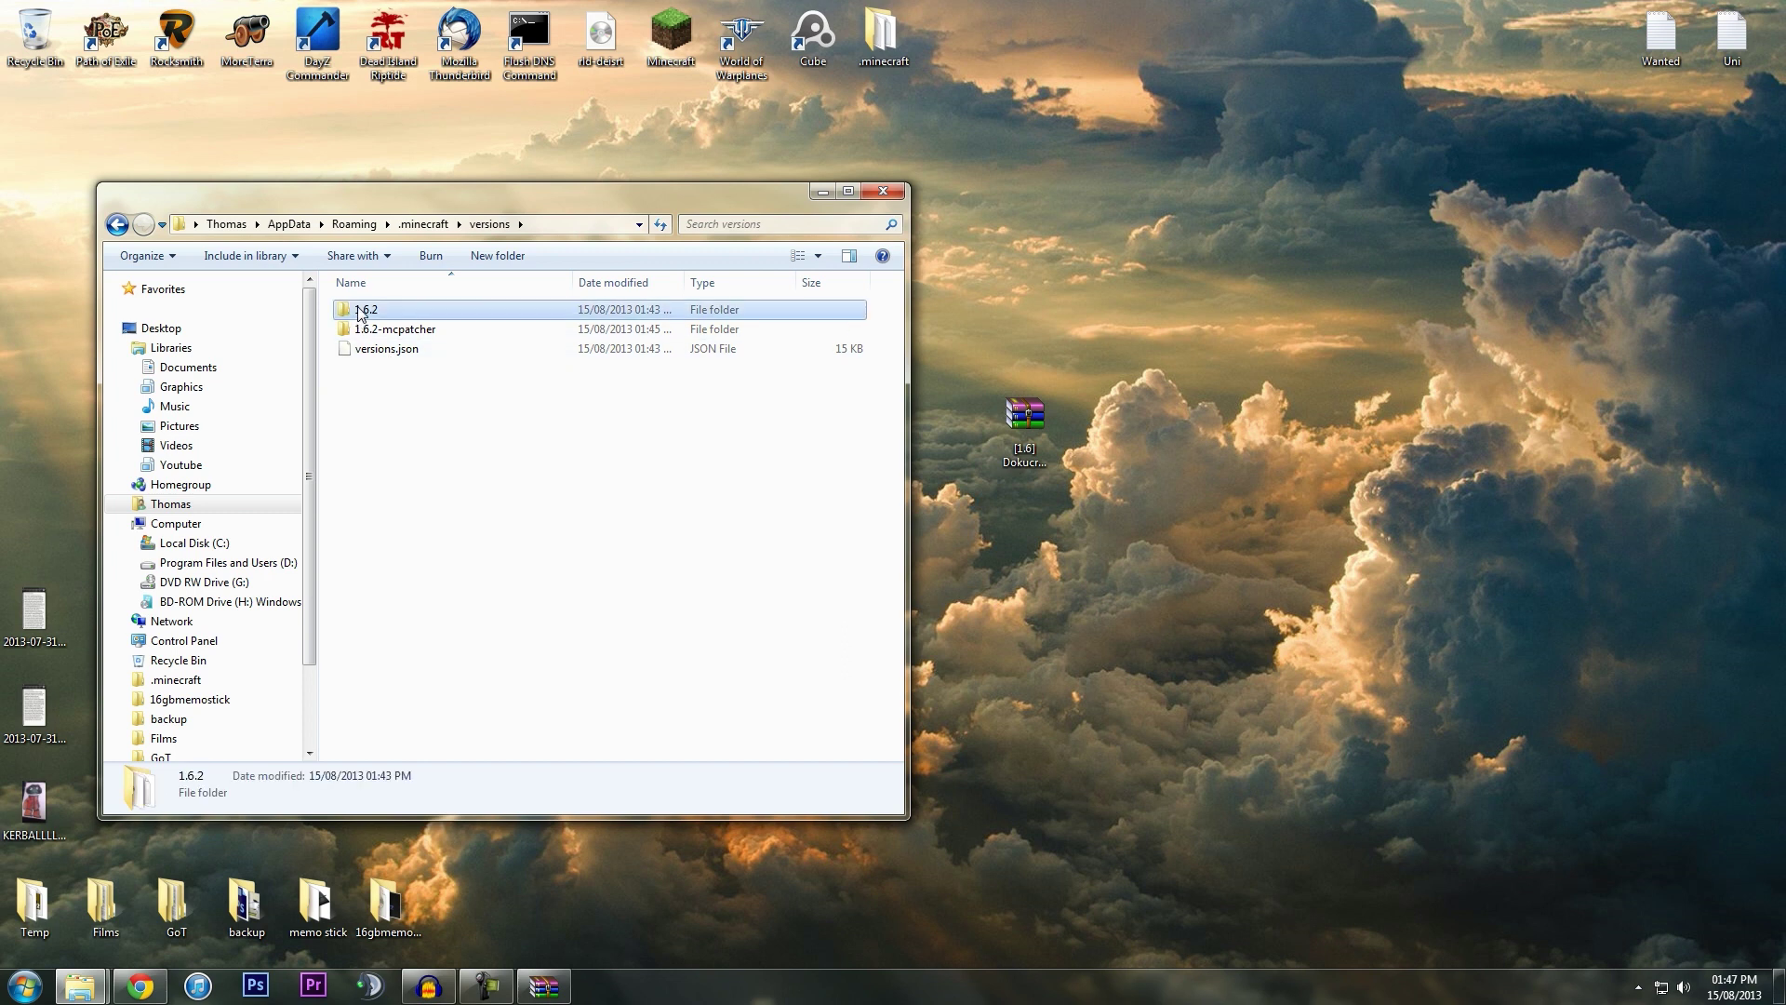
{"action": "right_click", "coordinate": [372, 316]}
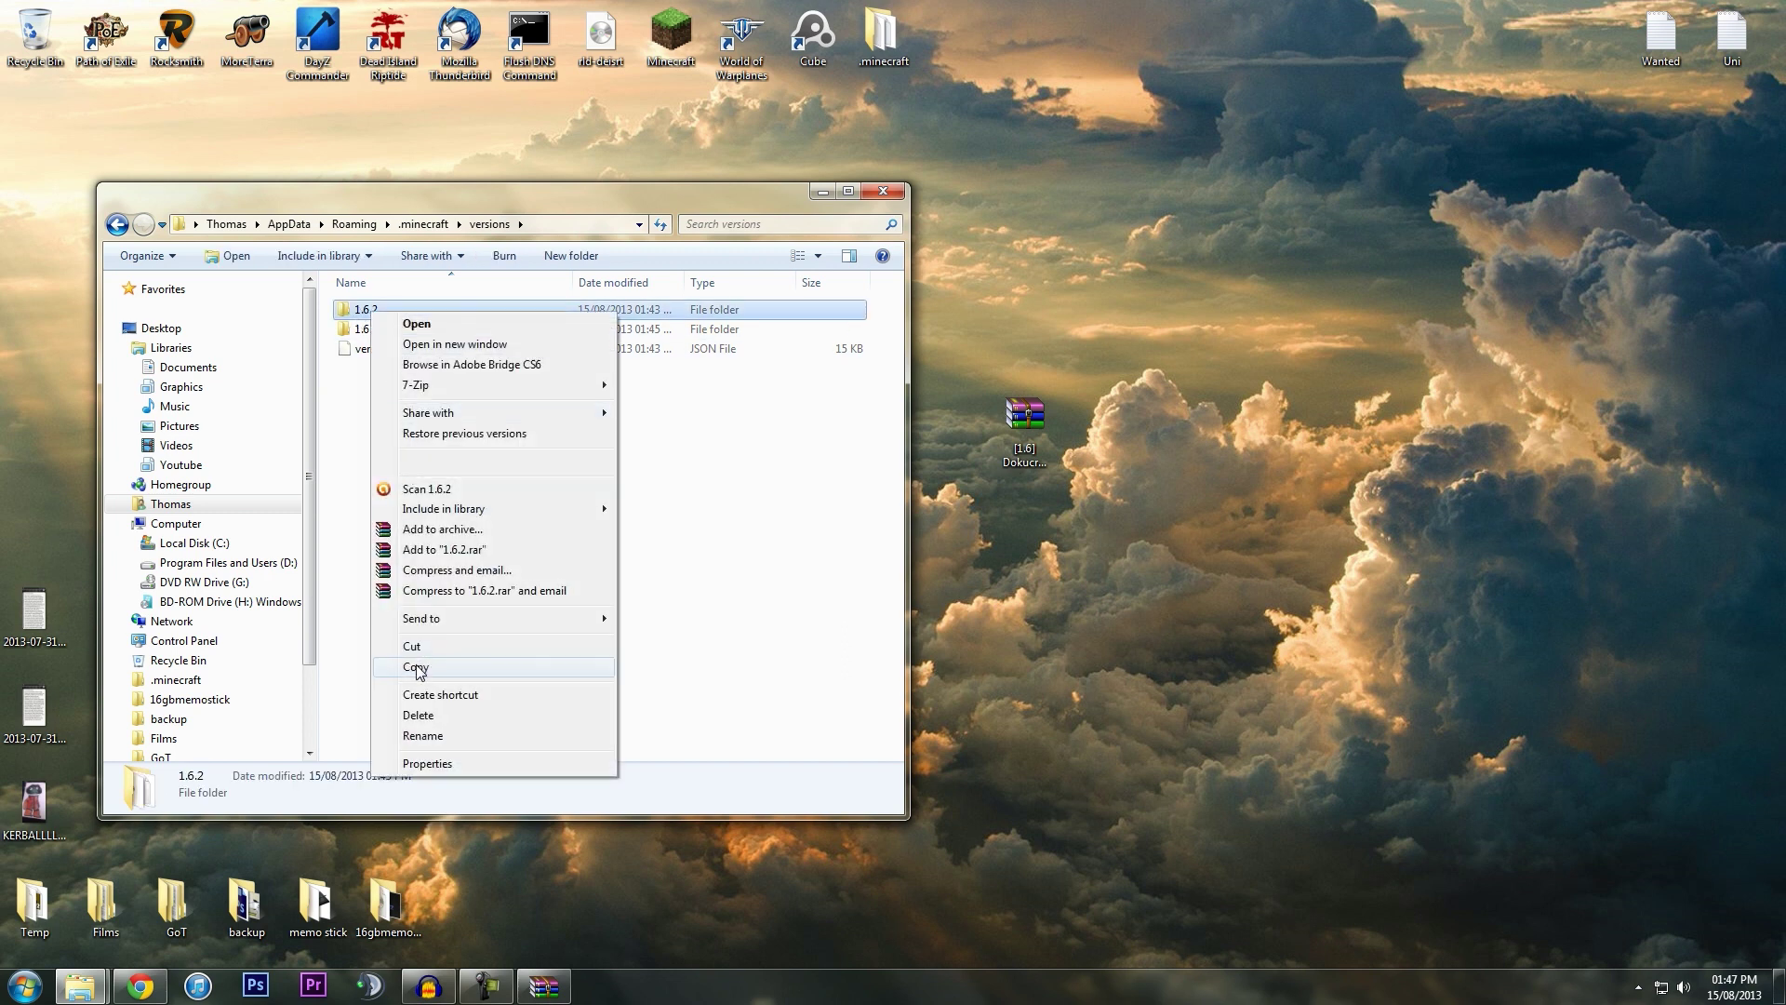
{"action": "left_click", "coordinate": [400, 742]}
{"action": "left_click", "coordinate": [393, 310]}
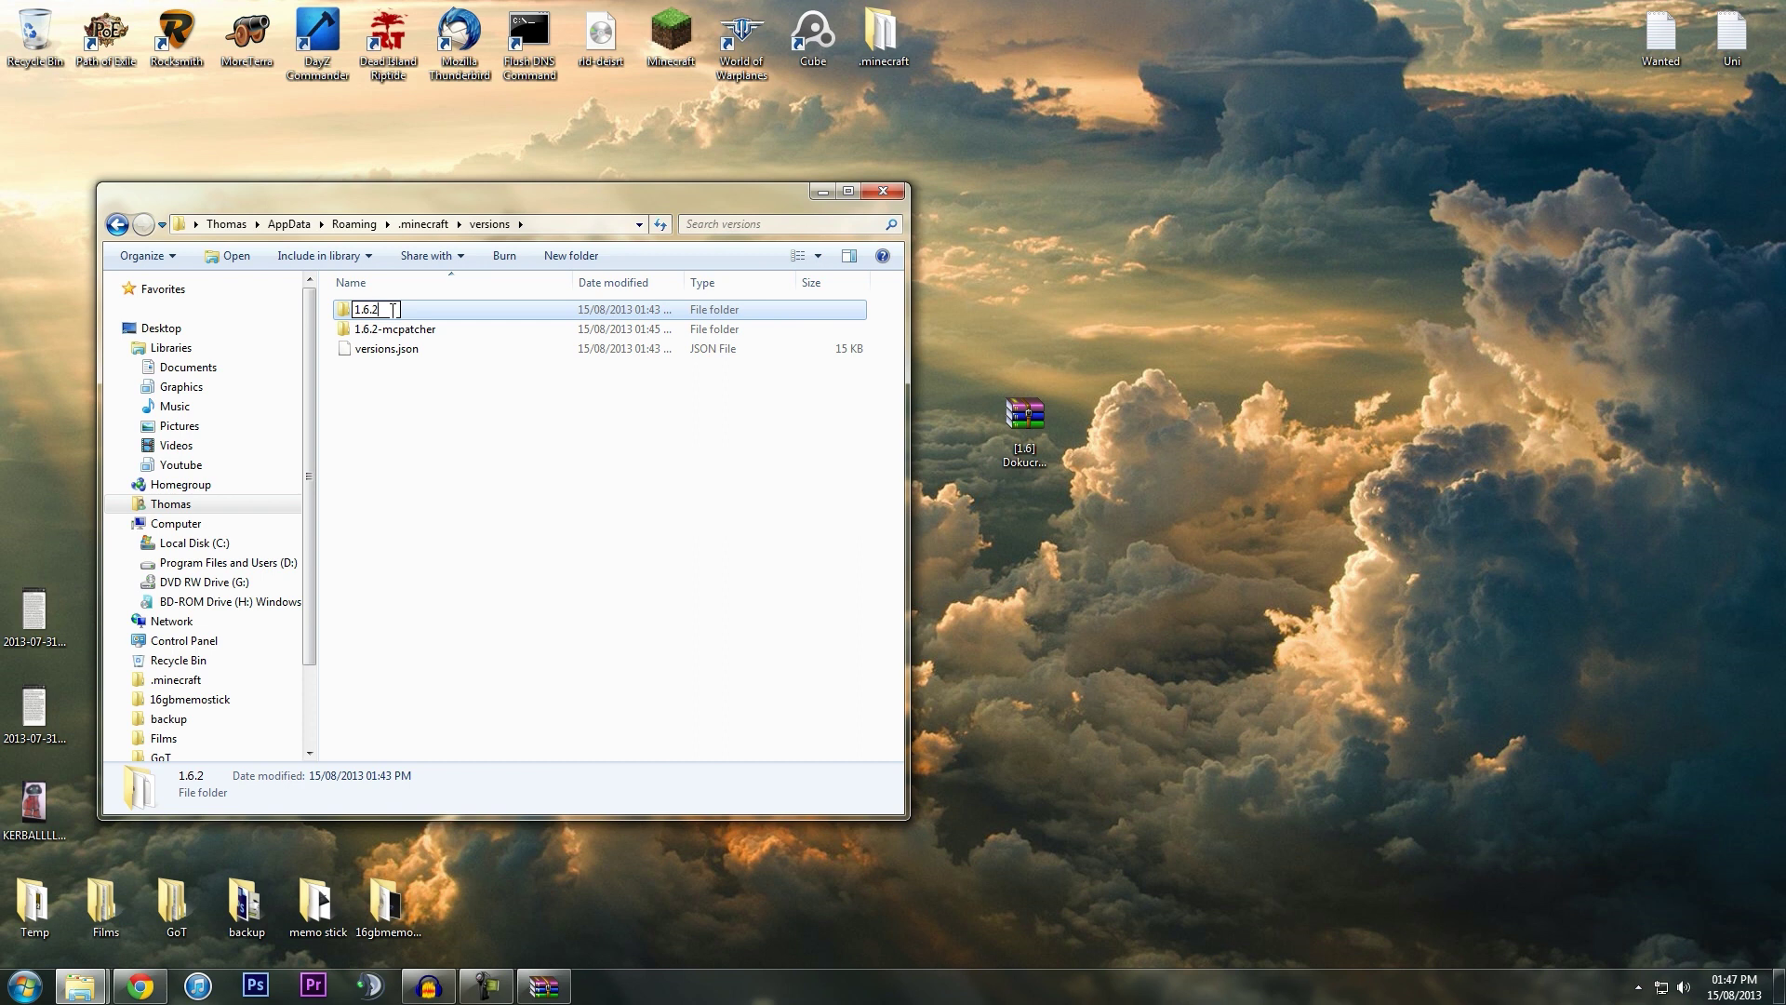
{"action": "type", "text": "_Optifine"}
{"action": "key", "text": "Return"}
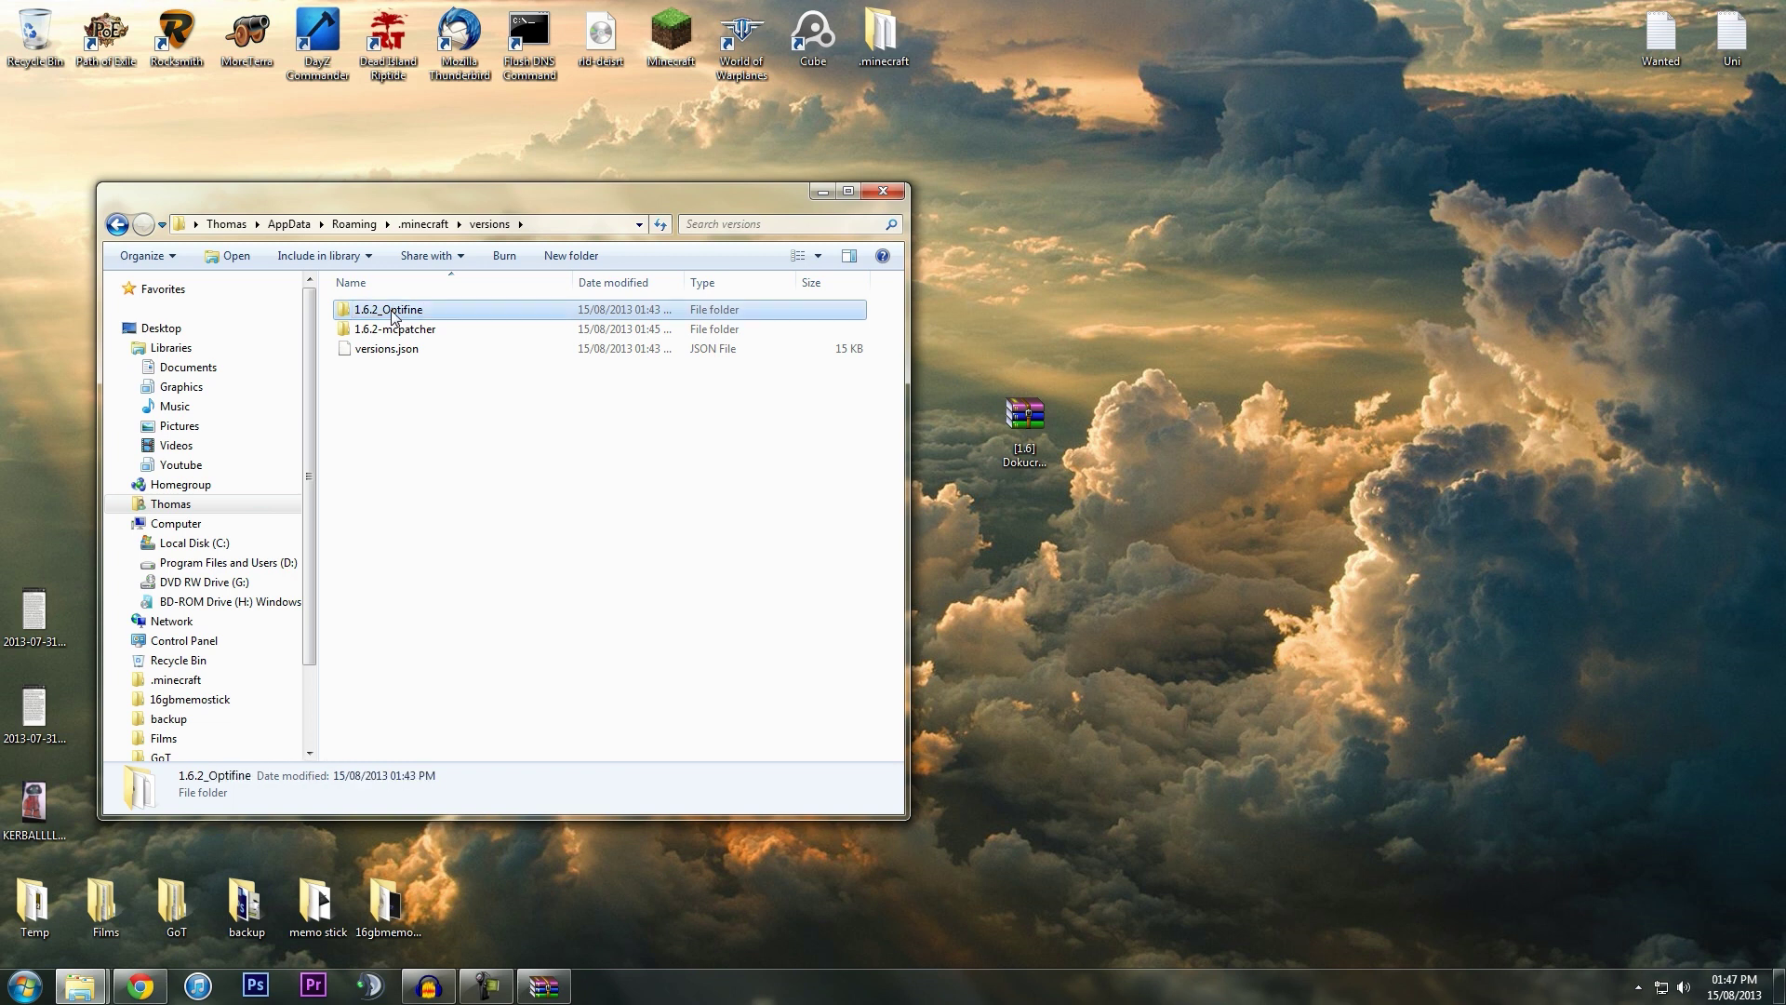
Step: Inside it, rename the 1.6.2 archive to 1.6.2_Optifine
{"action": "double_click", "coordinate": [385, 315]}
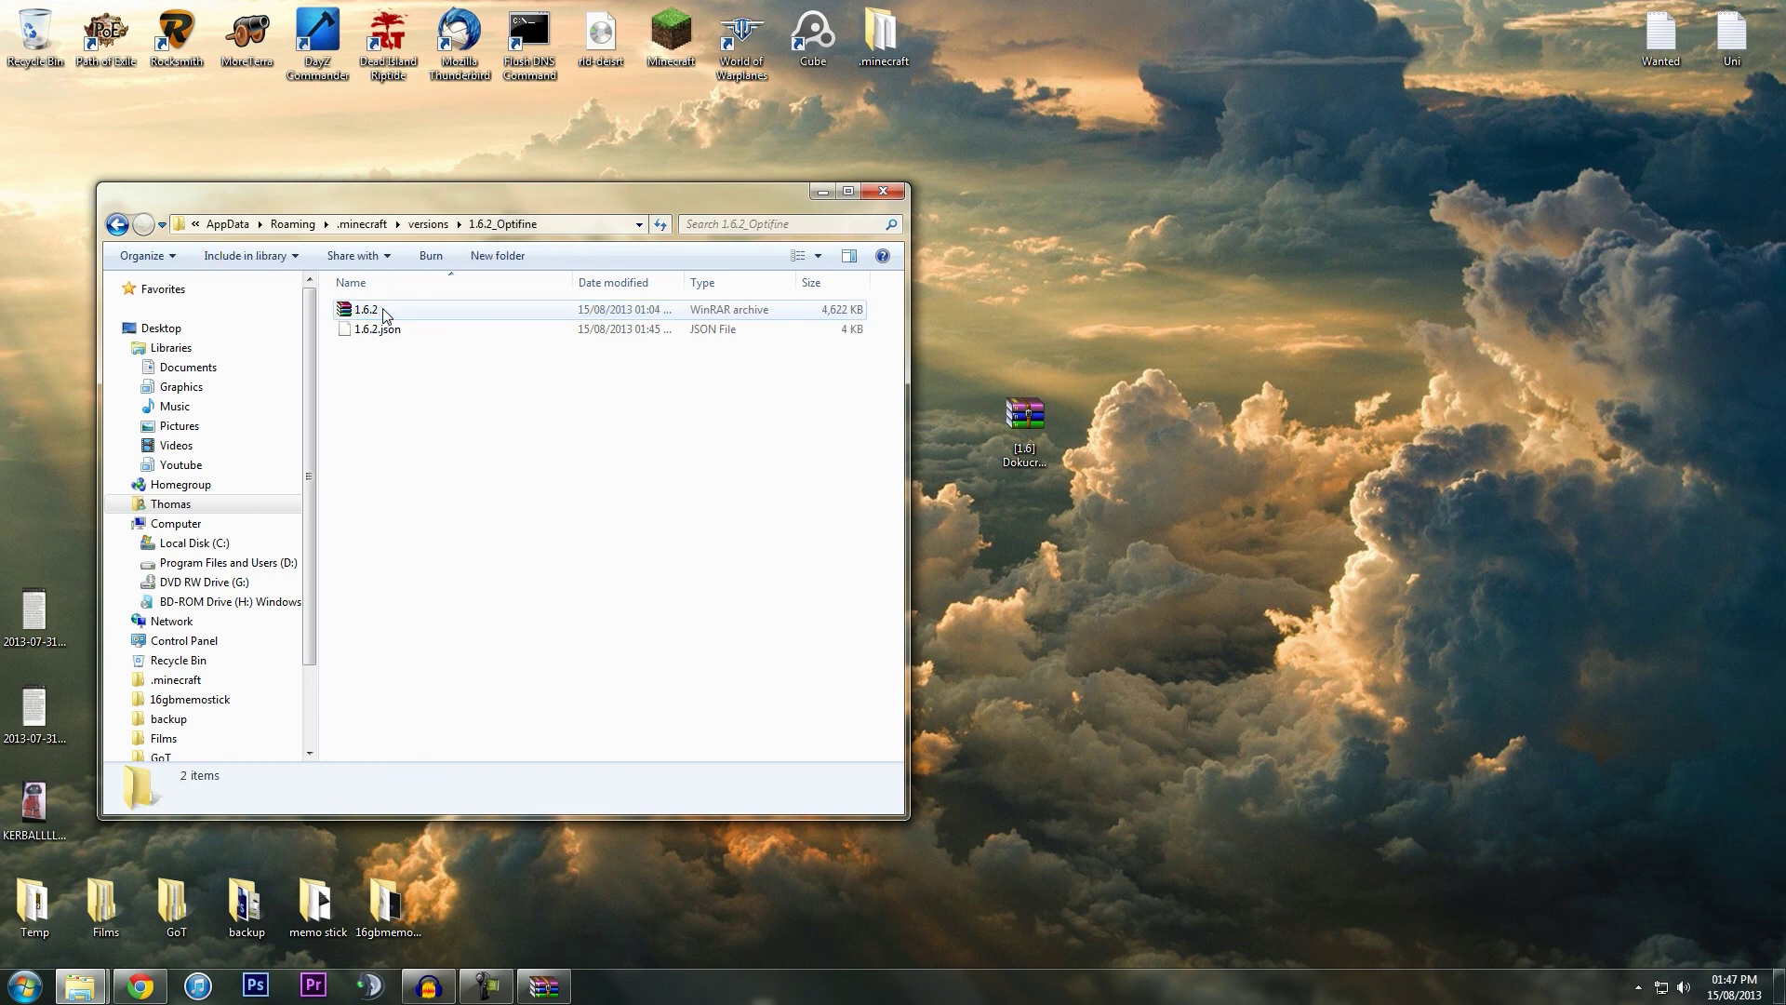
{"action": "left_click", "coordinate": [362, 308]}
{"action": "right_click", "coordinate": [362, 309]}
{"action": "left_click", "coordinate": [427, 606]}
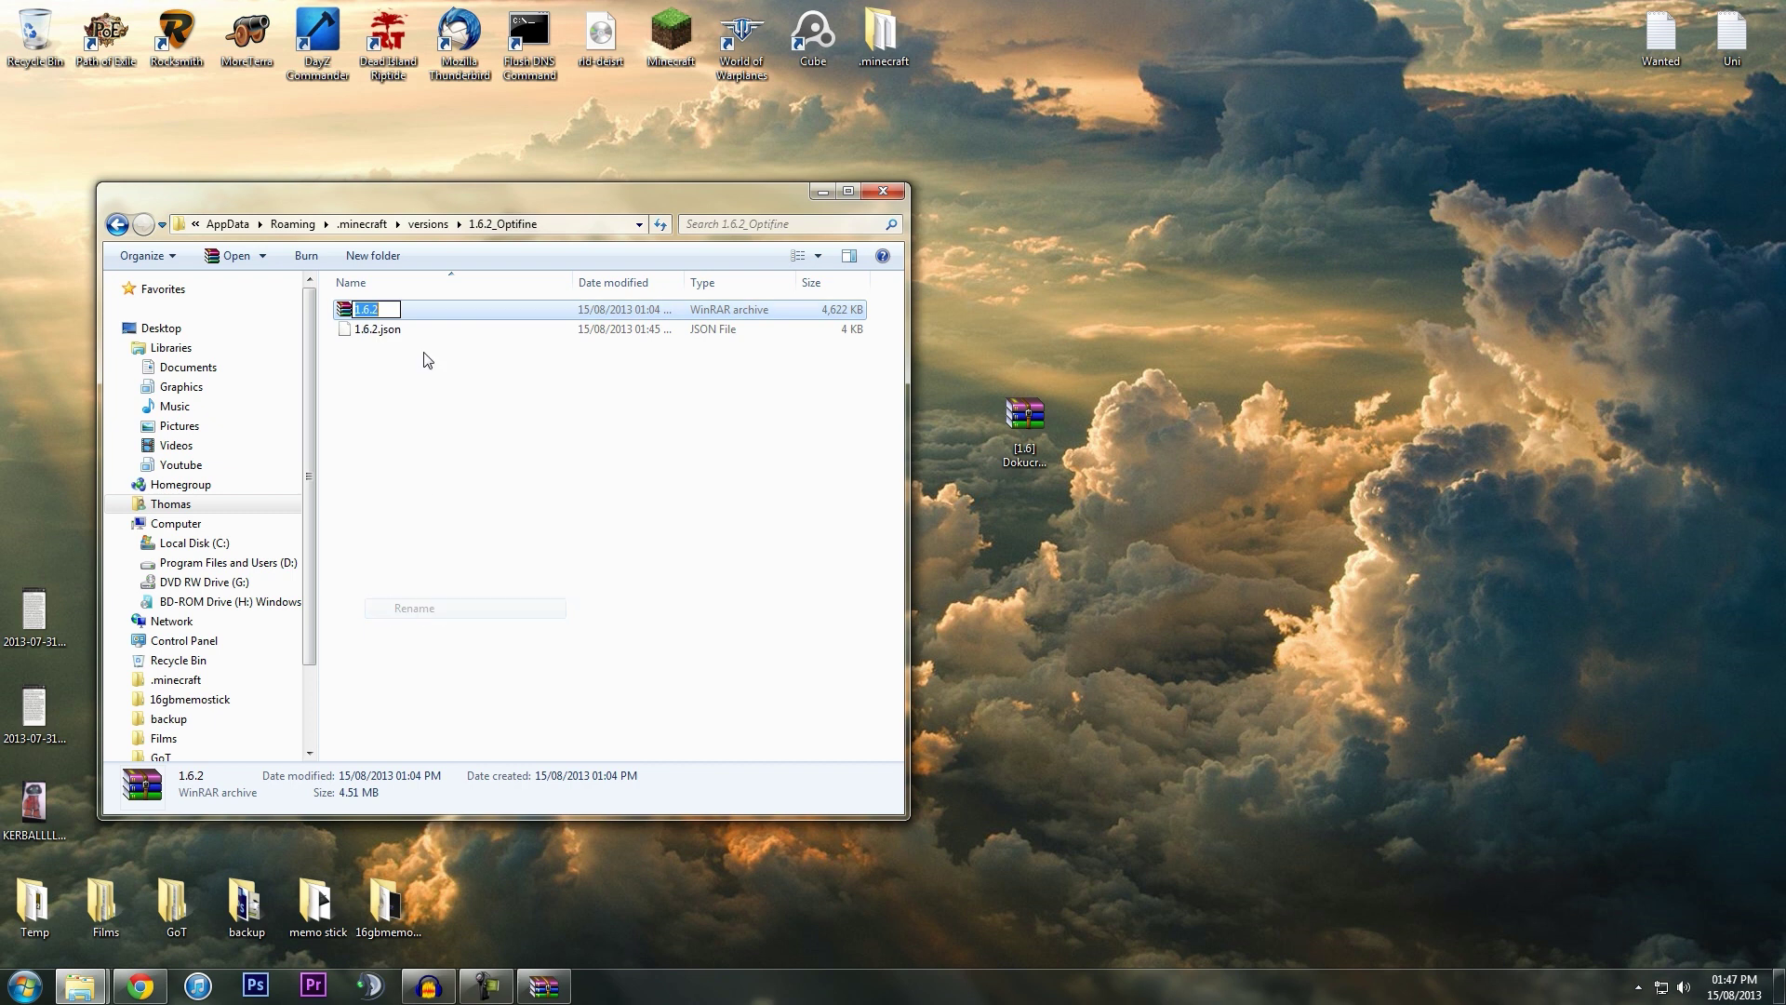
{"action": "left_click", "coordinate": [385, 310]}
{"action": "type", "text": "_Optifine"}
{"action": "key", "text": "Return"}
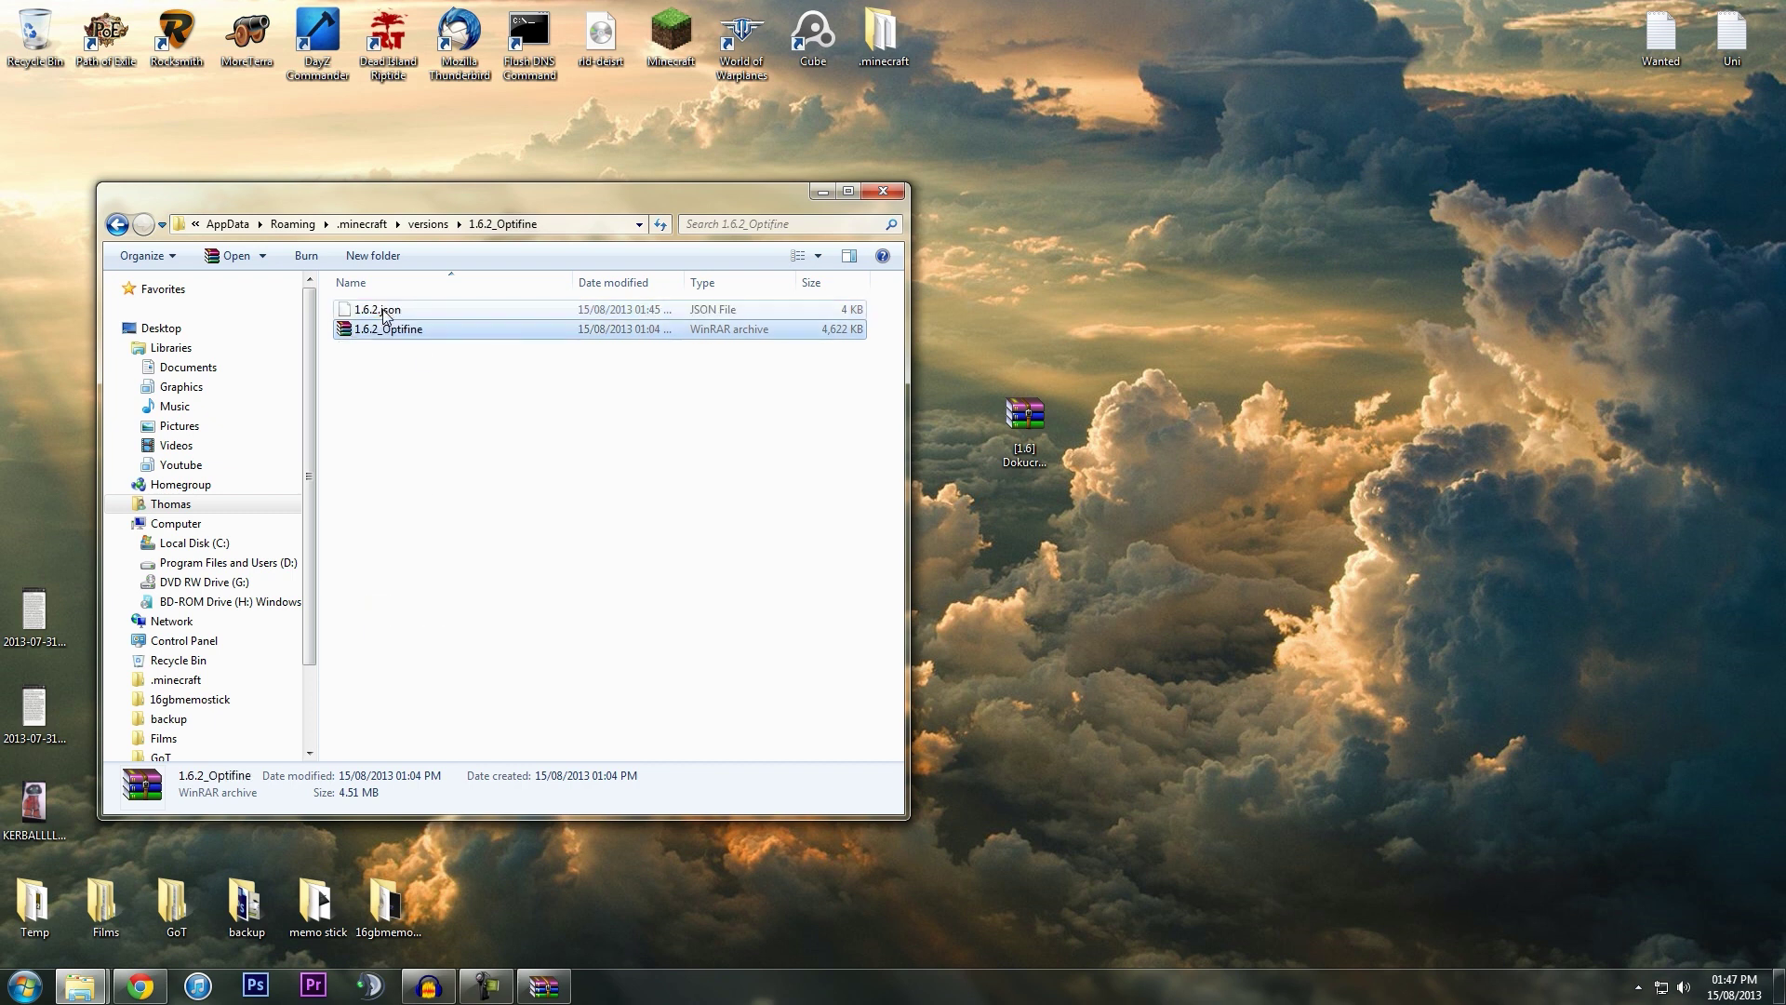
Step: Rename 1.6.2.json to 1.6.2_Optifine.json
{"action": "left_click", "coordinate": [385, 312]}
{"action": "right_click", "coordinate": [384, 312]}
{"action": "left_click", "coordinate": [445, 609]}
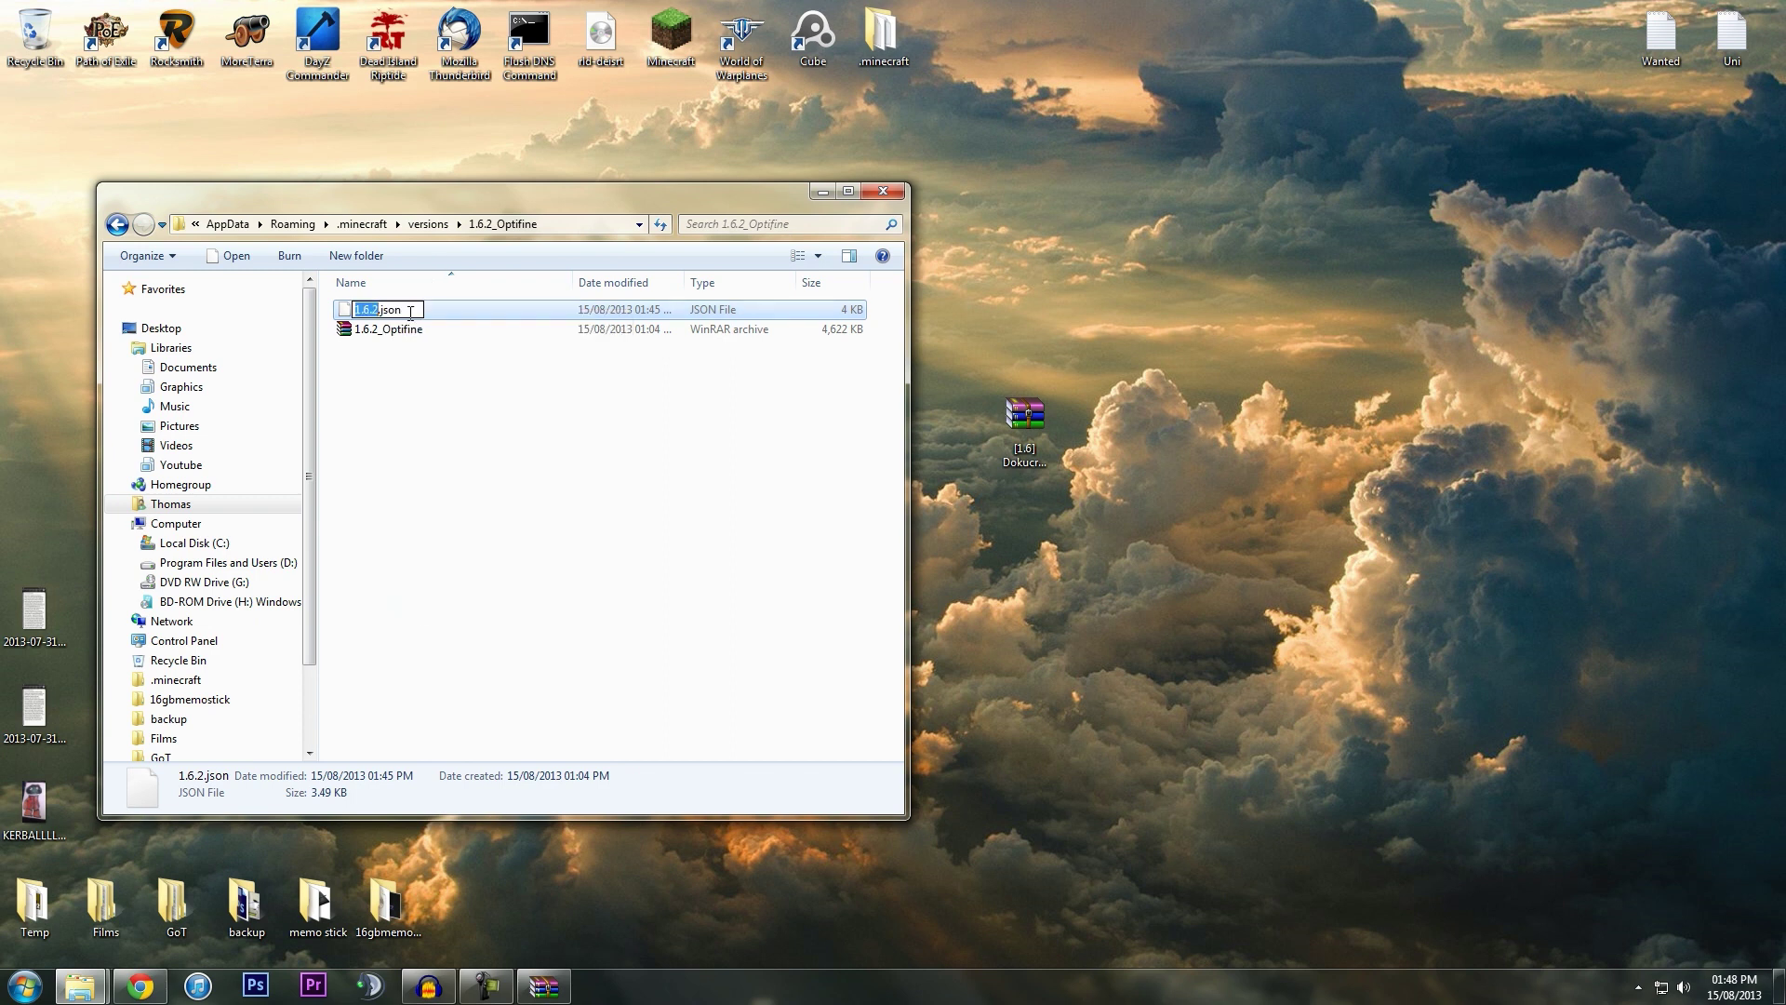
{"action": "key", "text": "Right"}
{"action": "type", "text": "_Opti"}
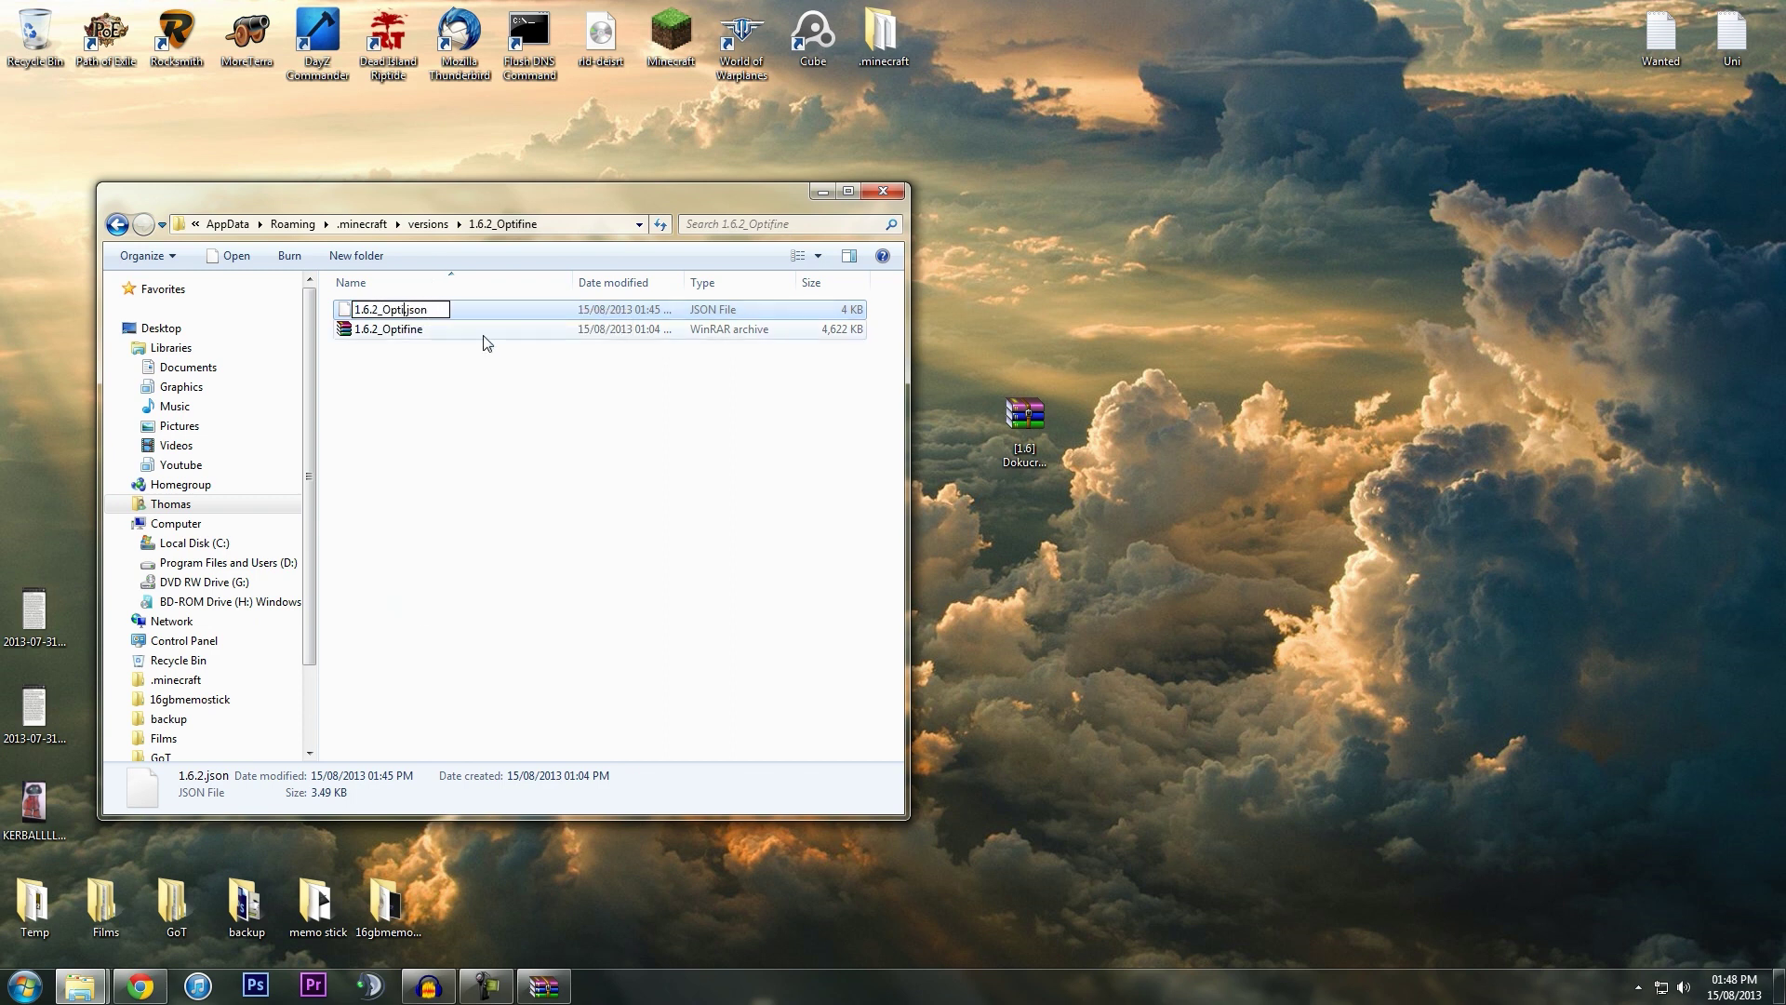
{"action": "type", "text": "fine"}
{"action": "key", "text": "Return"}
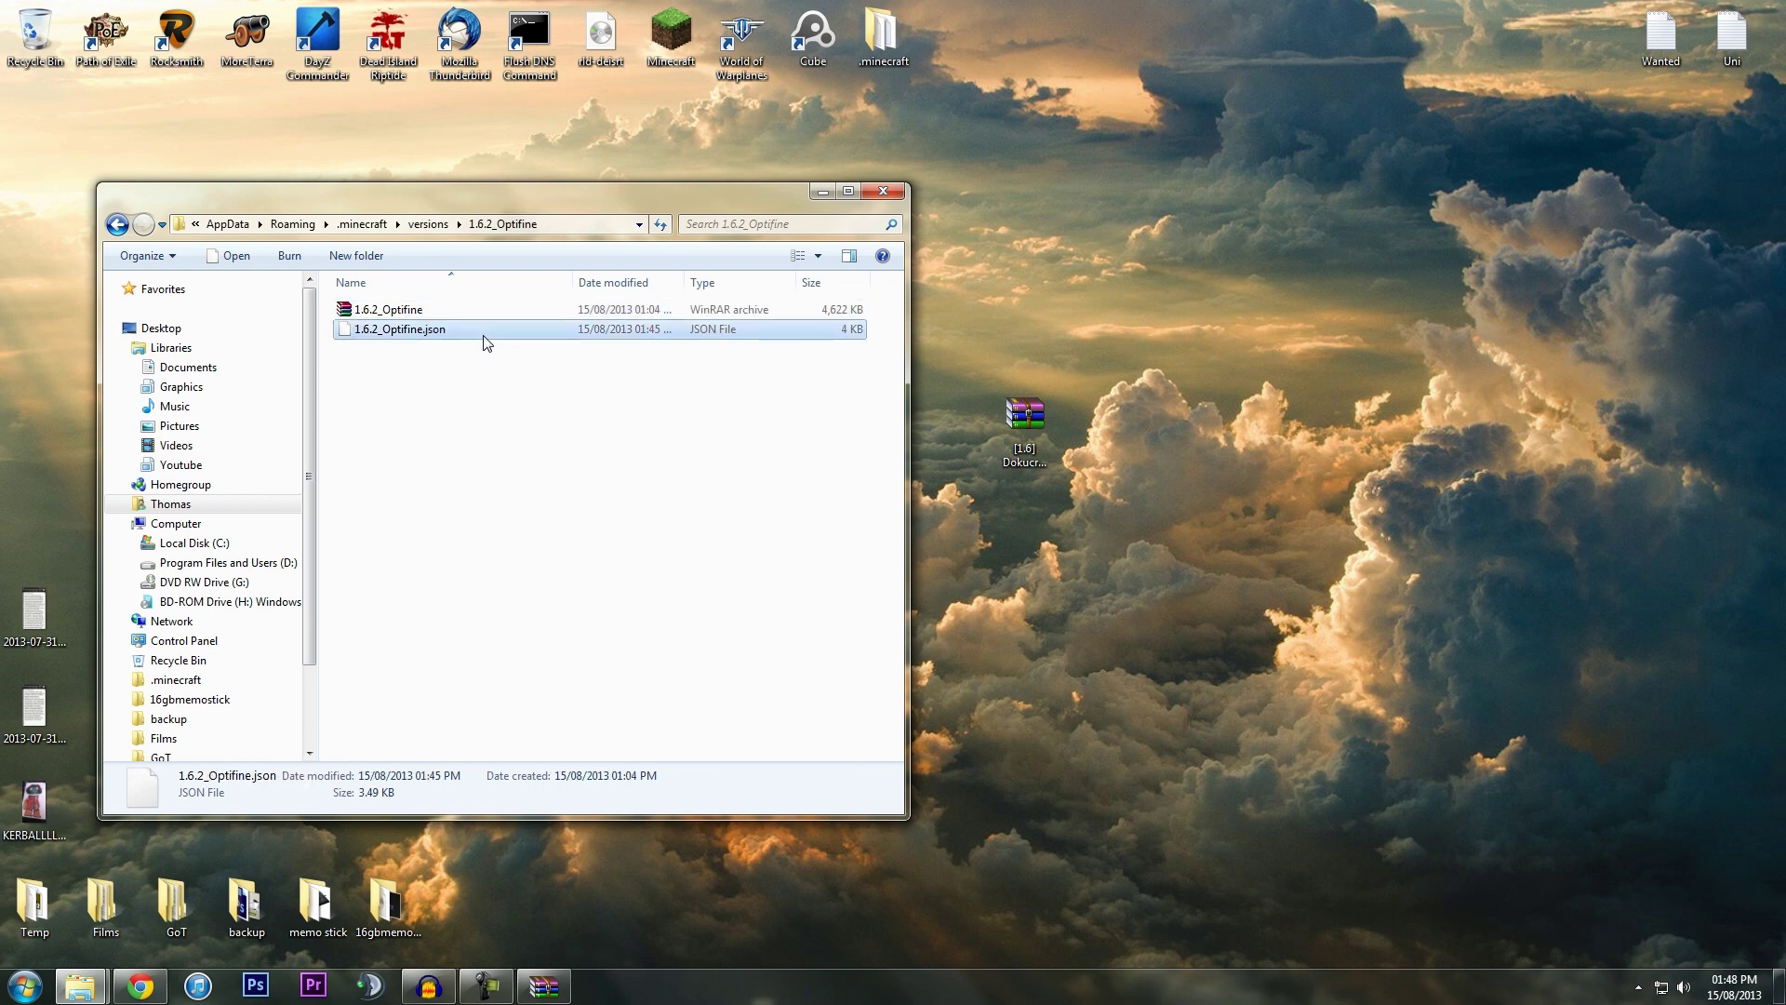
Step: Open 1.6.2_Optifine.json with Notepad, chosen from the program list
{"action": "right_click", "coordinate": [406, 337]}
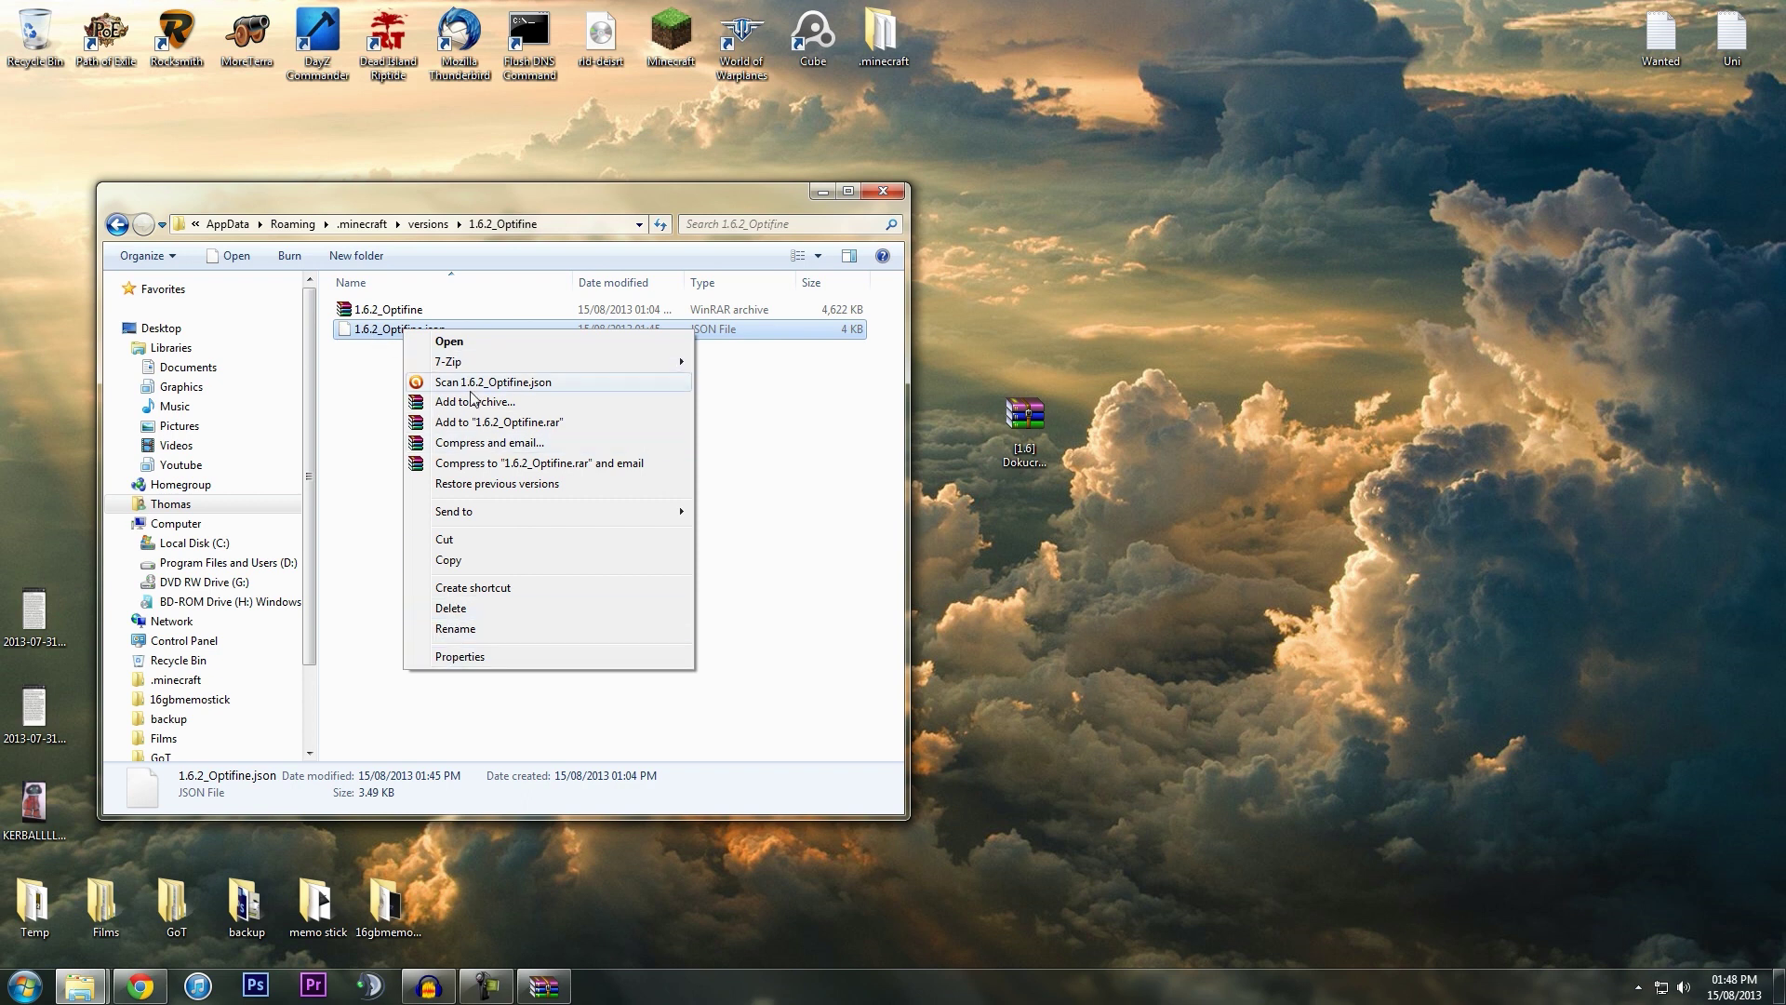
{"action": "left_click", "coordinate": [456, 340]}
{"action": "left_click", "coordinate": [730, 543]}
{"action": "left_click", "coordinate": [950, 577]}
{"action": "left_click", "coordinate": [947, 454]}
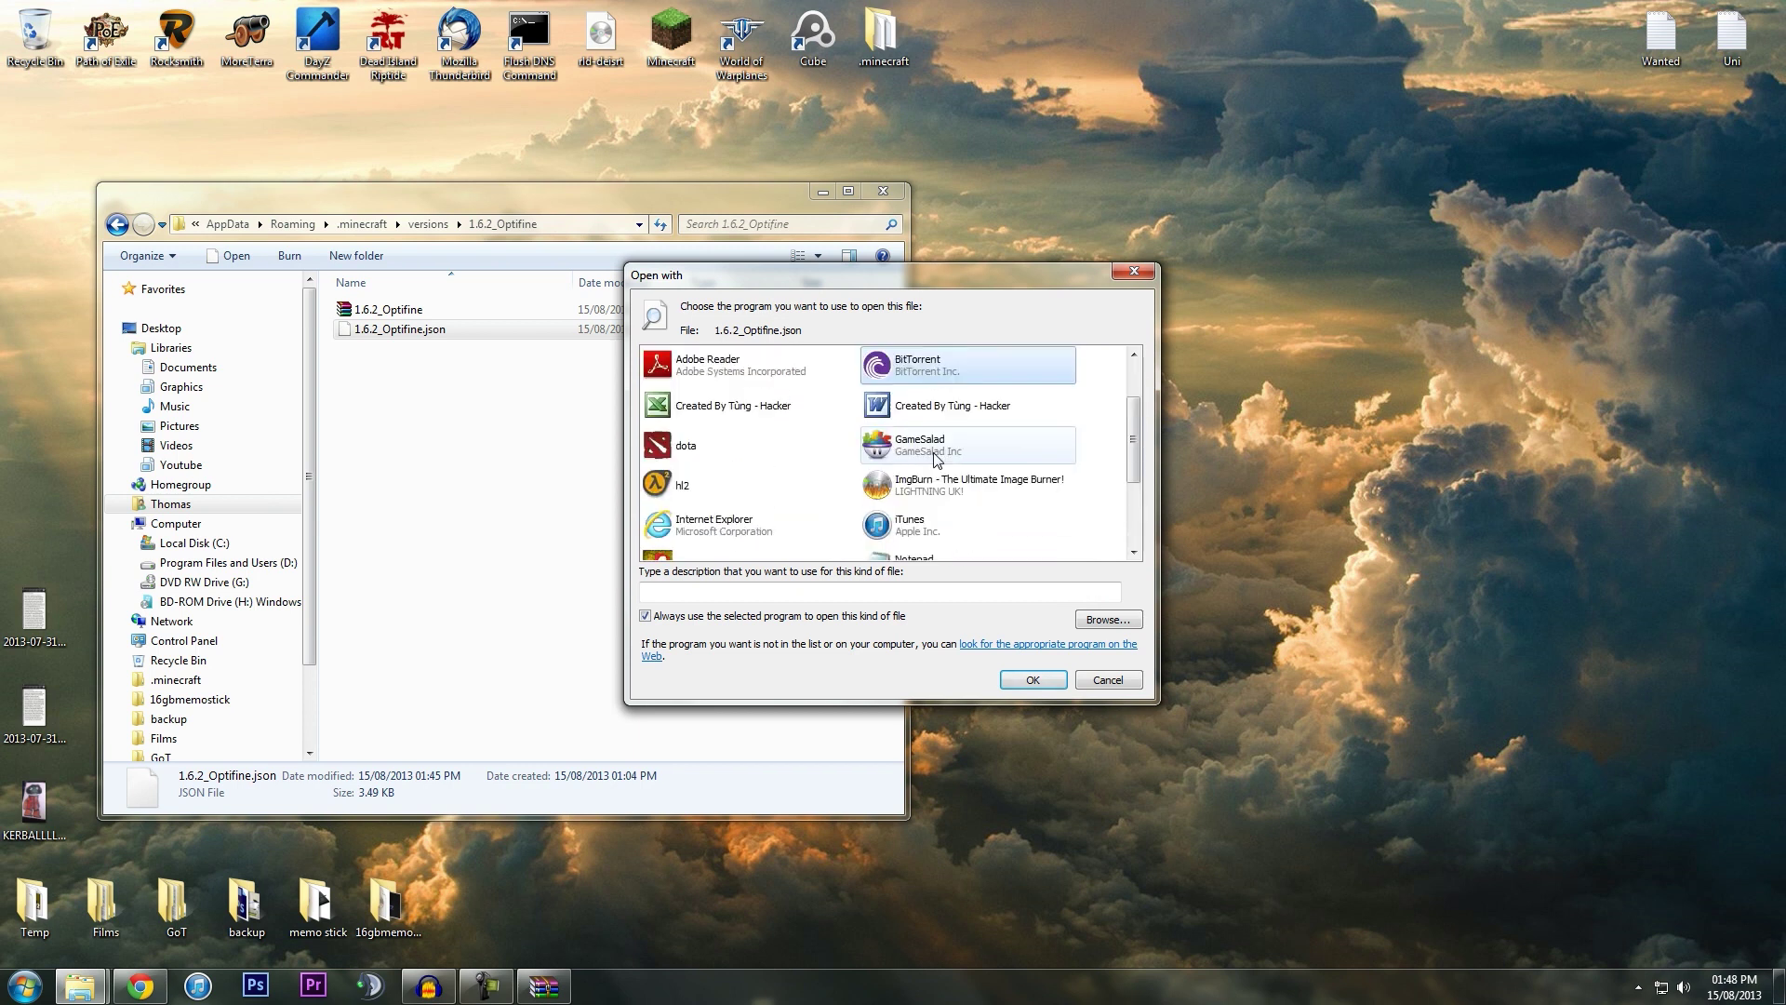
{"action": "scroll", "coordinate": [791, 470], "scroll_direction": "up", "scroll_amount": 2}
{"action": "scroll", "coordinate": [810, 484], "scroll_direction": "down", "scroll_amount": 5}
{"action": "left_click", "coordinate": [923, 445]}
Step: Change the JSON file's id from 1.6.2 to 1.6.2_Optifine in Notepad and save it
{"action": "left_click", "coordinate": [1032, 679]}
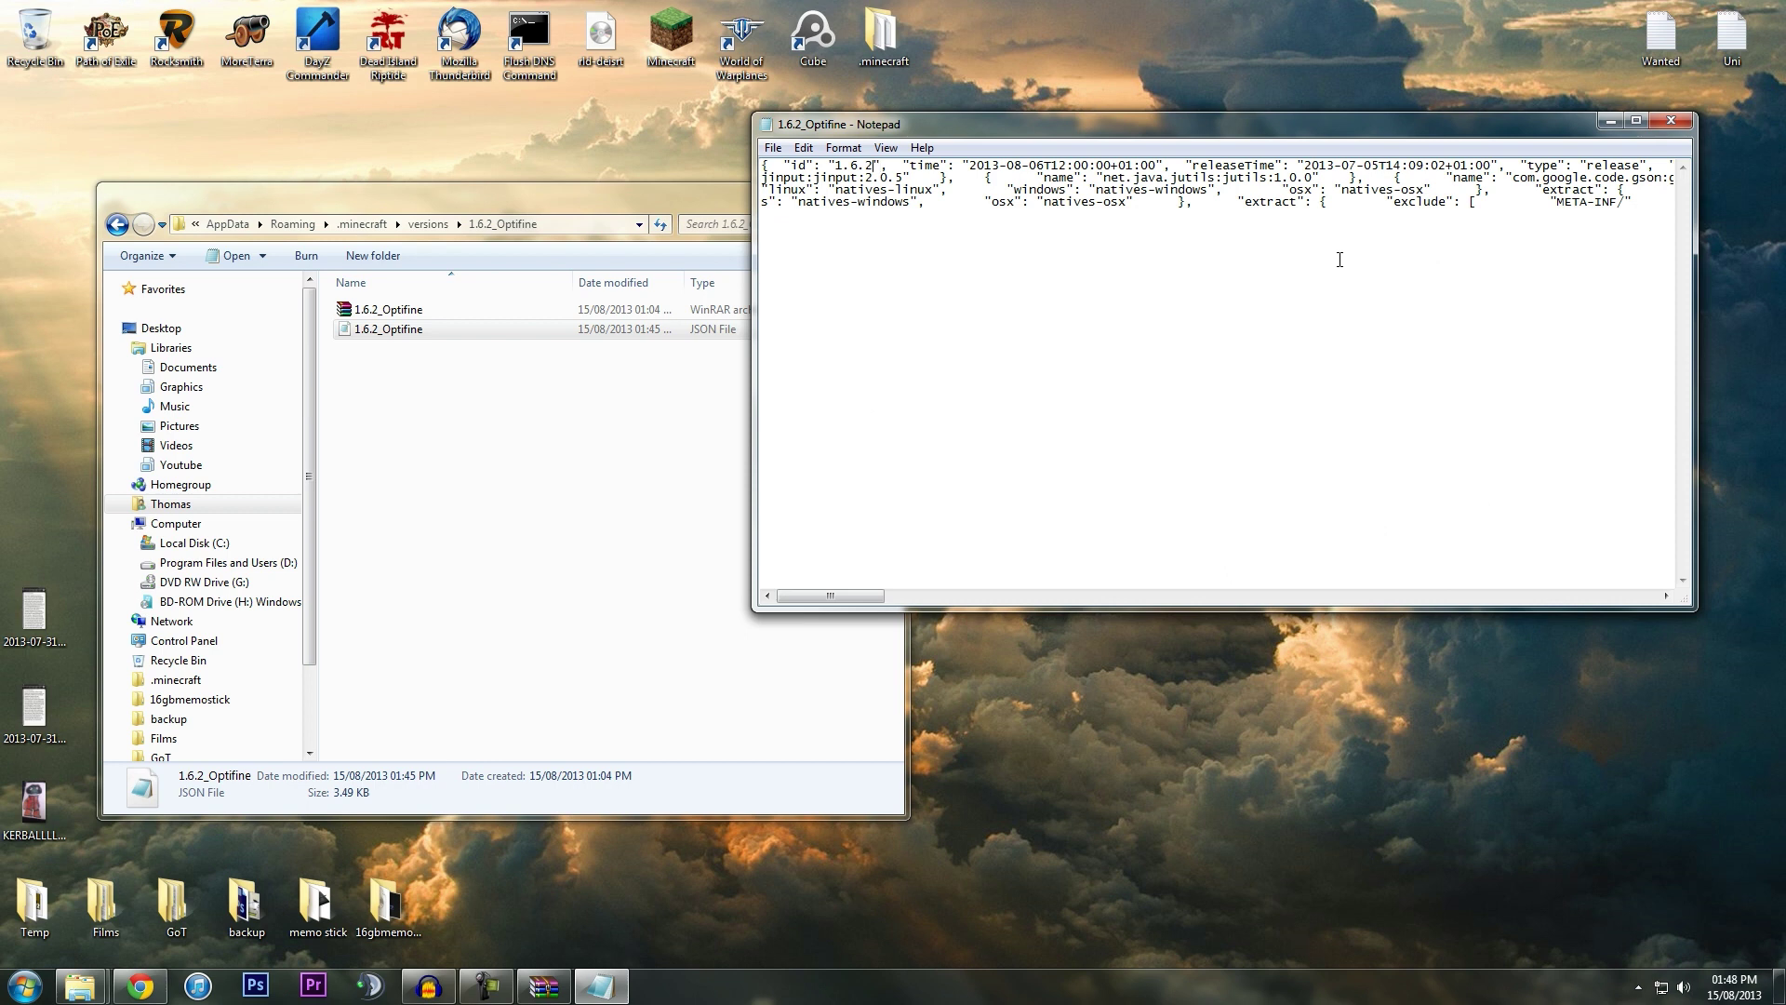
{"action": "type", "text": "_o"}
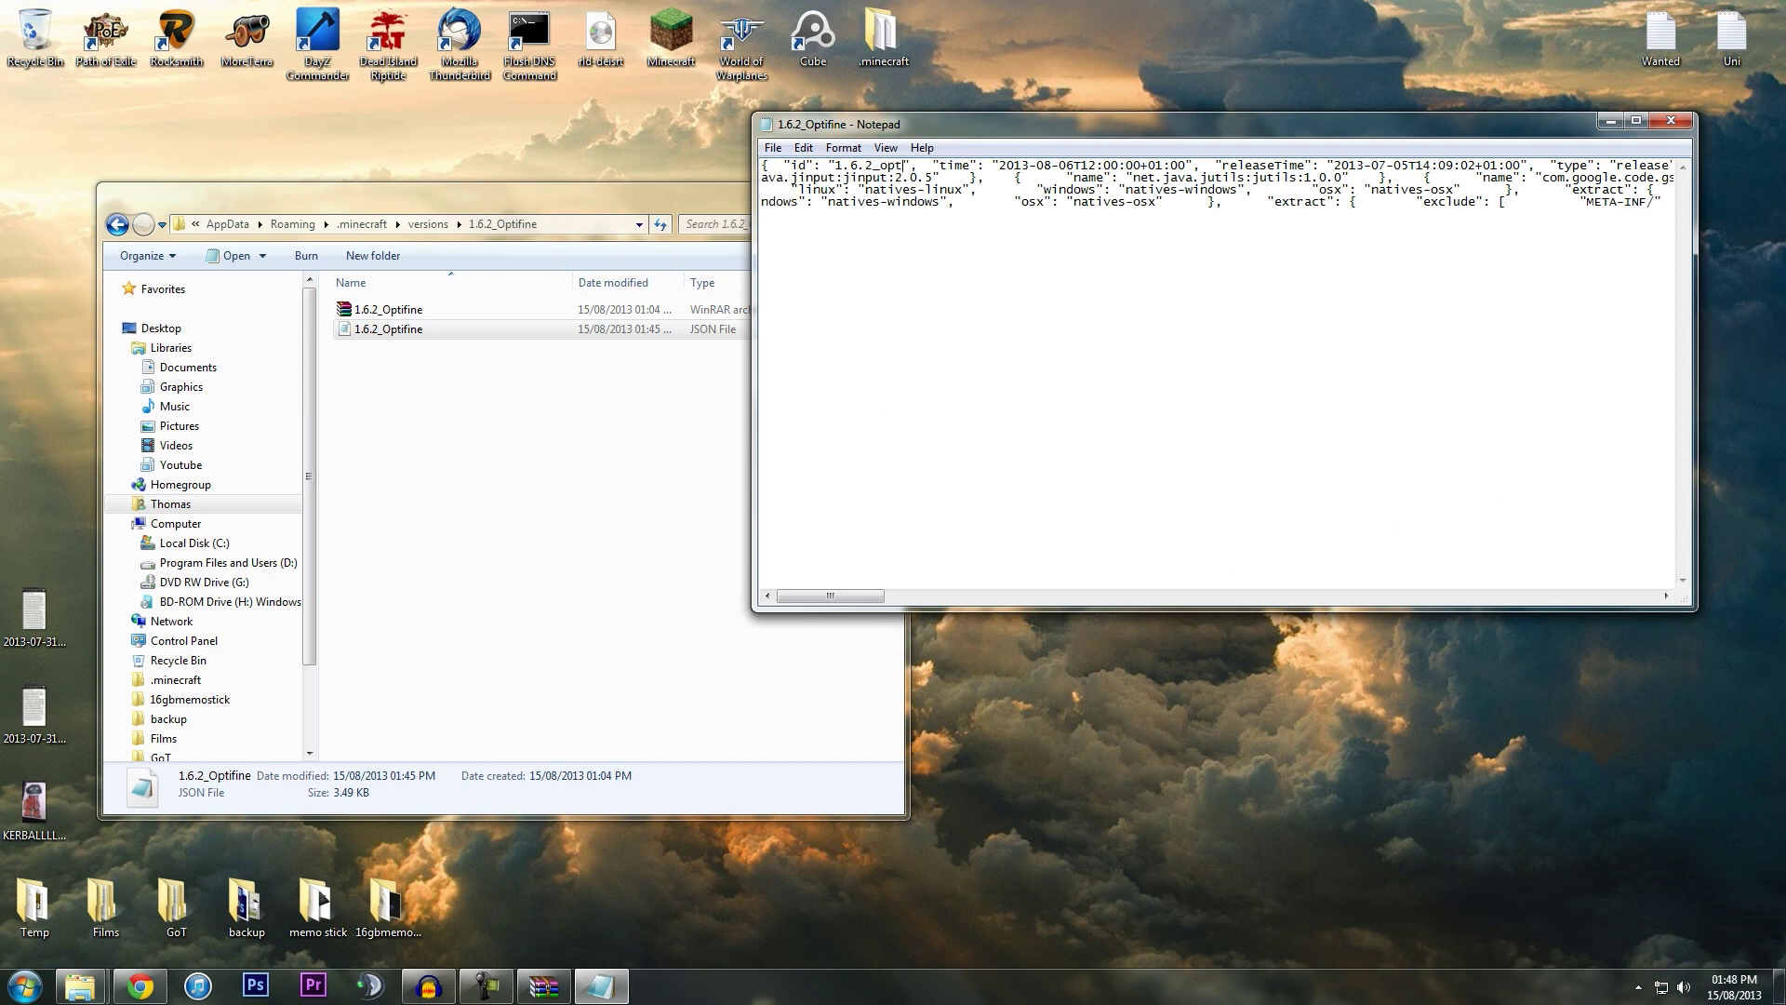
{"action": "key", "text": "BackSpace"}
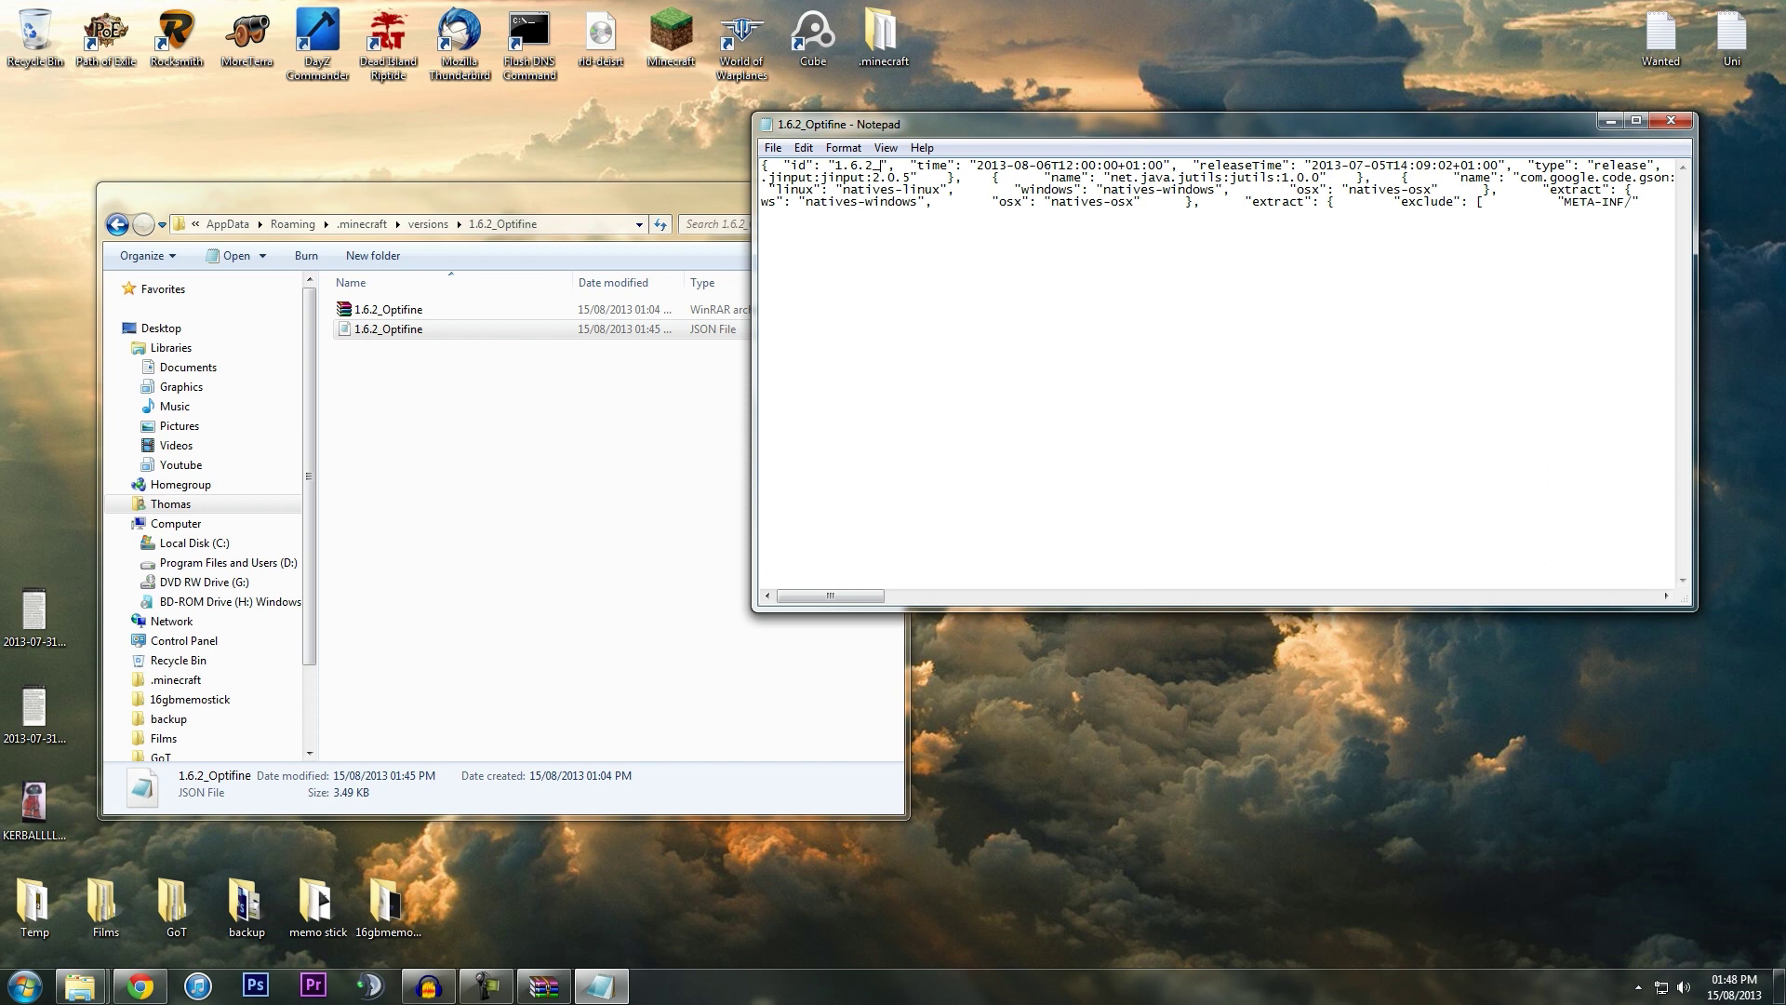
{"action": "type", "text": "optifine"}
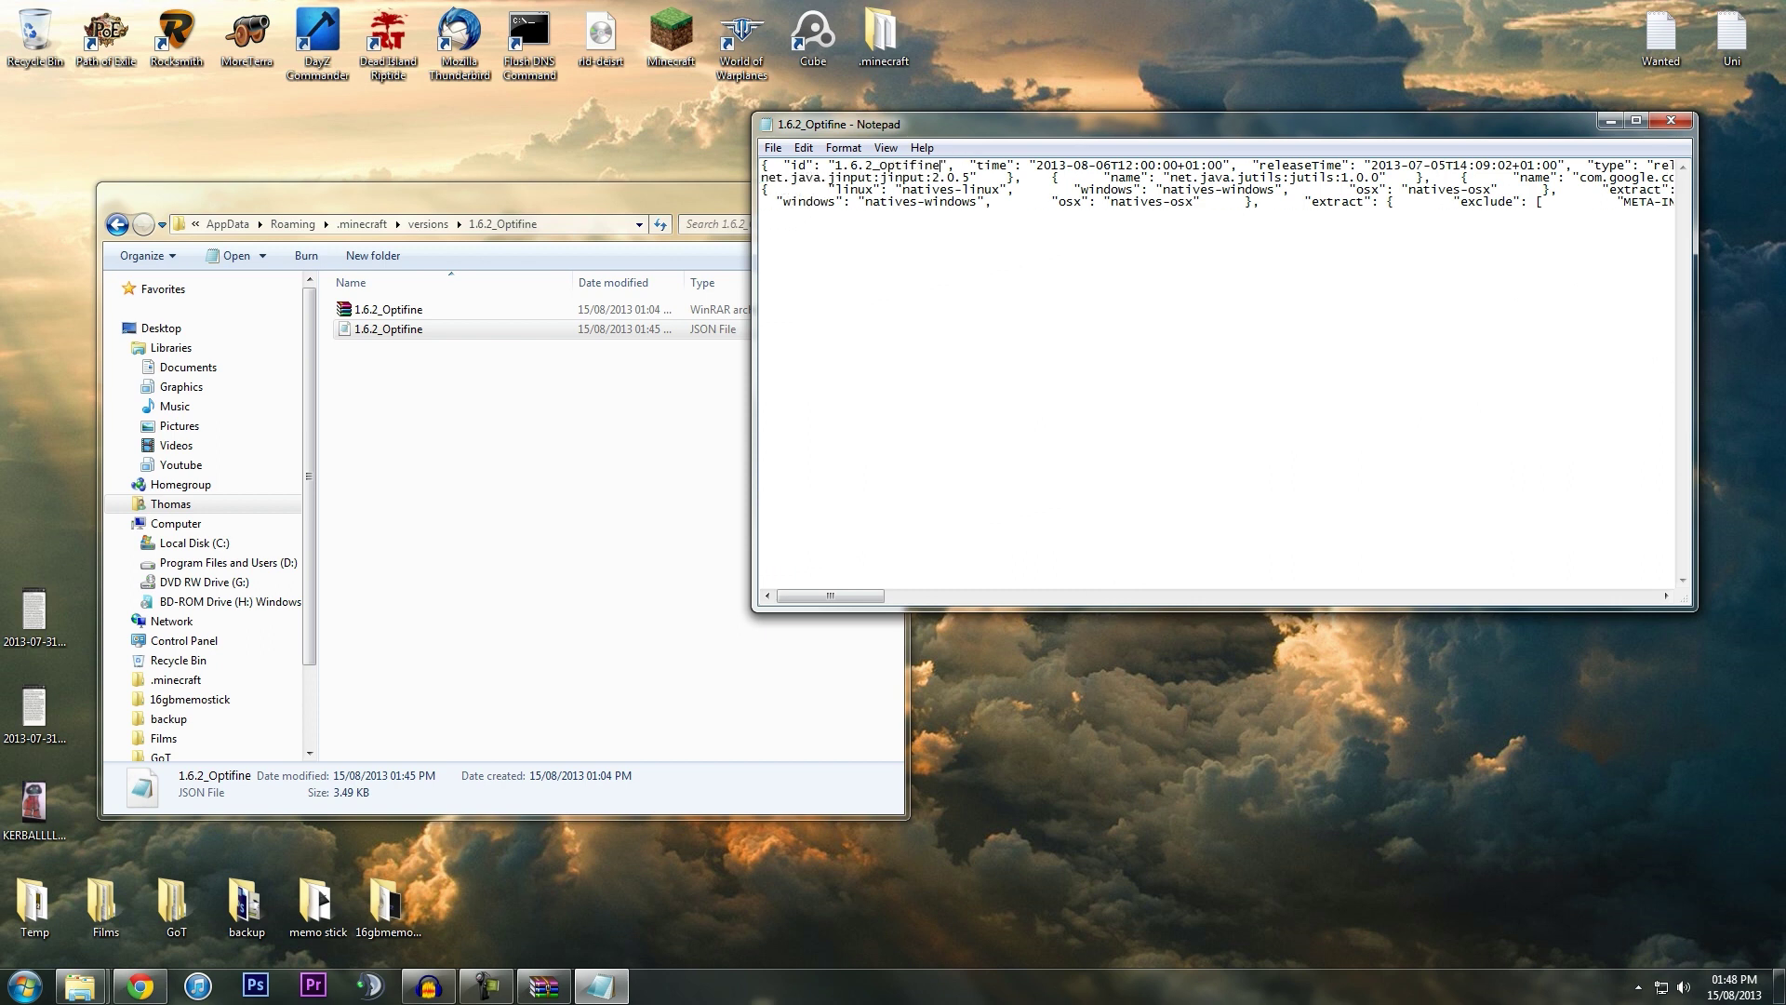
{"action": "left_click", "coordinate": [773, 147]}
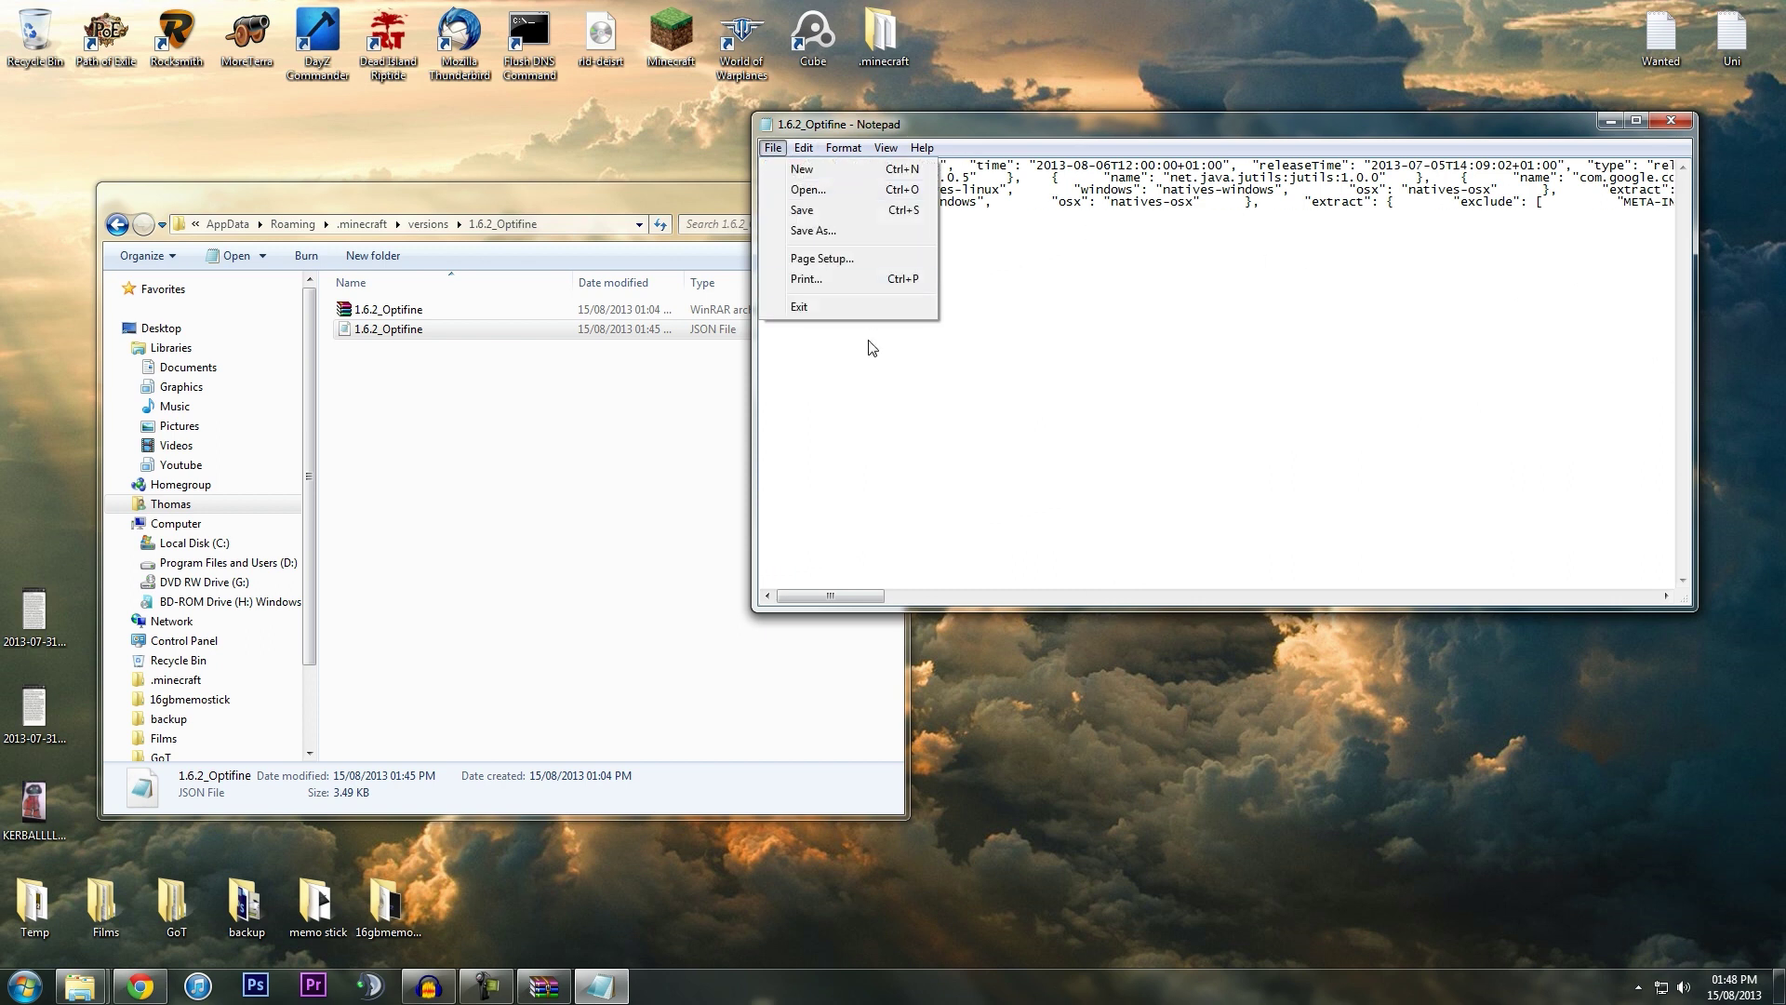
{"action": "left_click", "coordinate": [809, 208]}
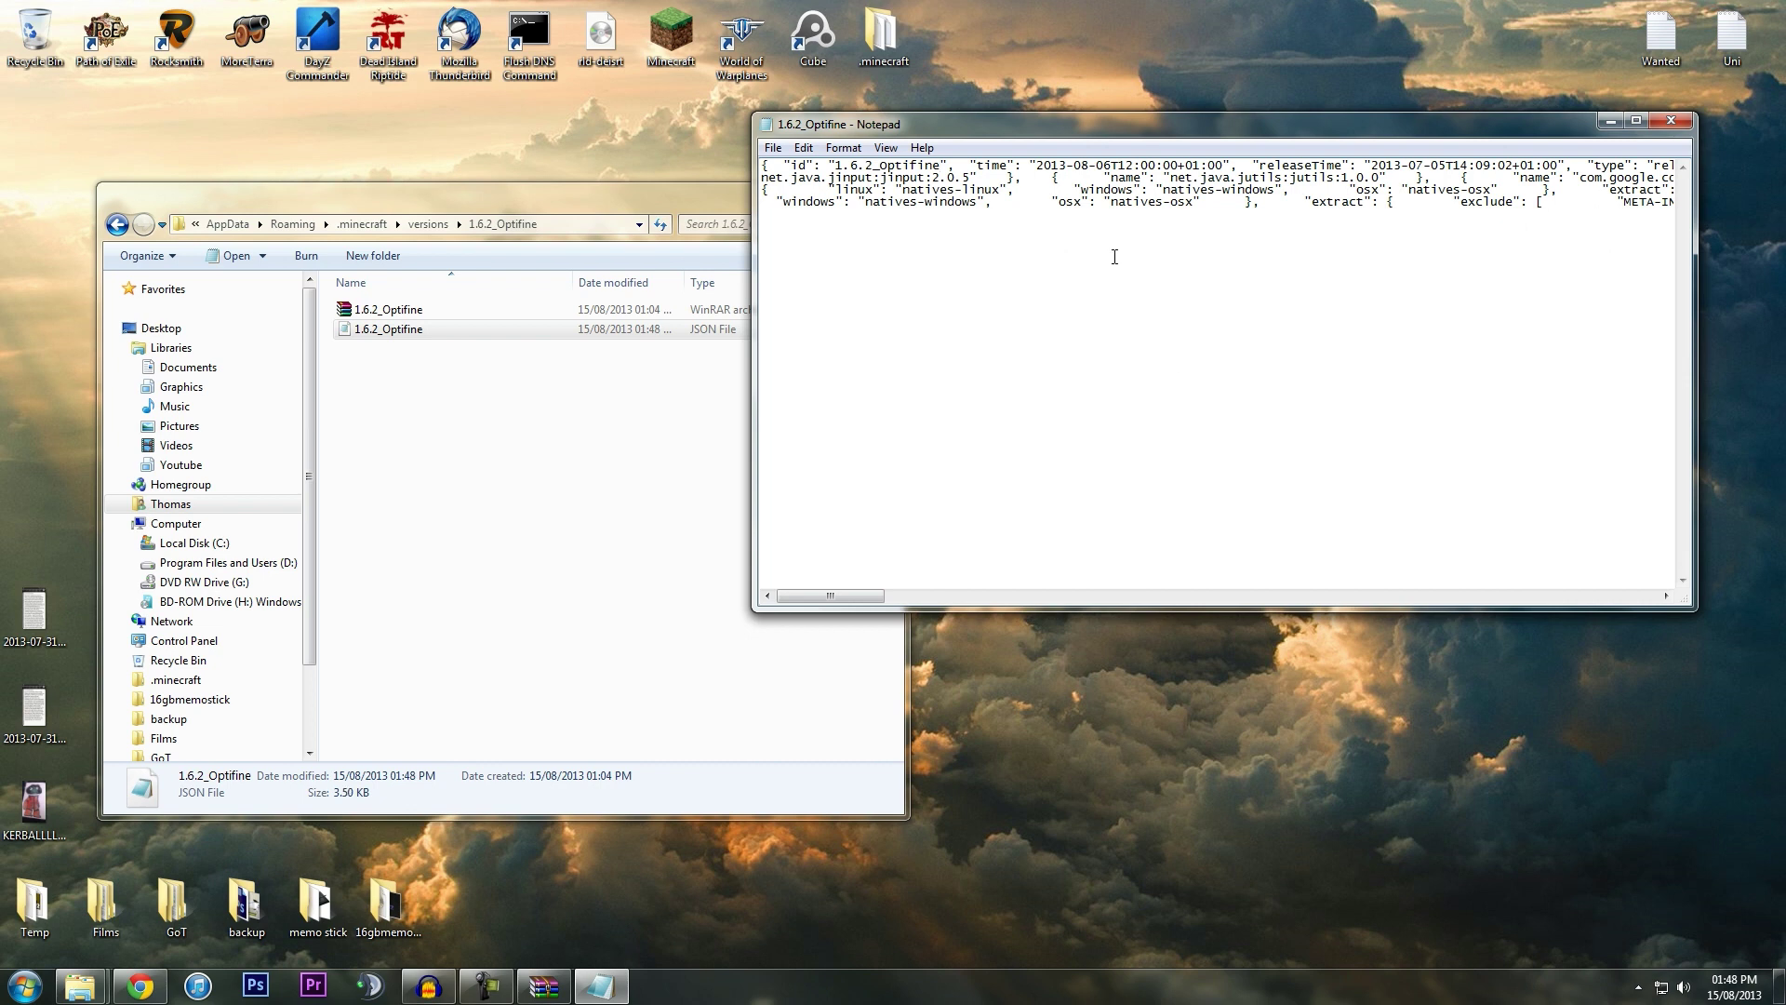
{"action": "left_click", "coordinate": [1672, 120]}
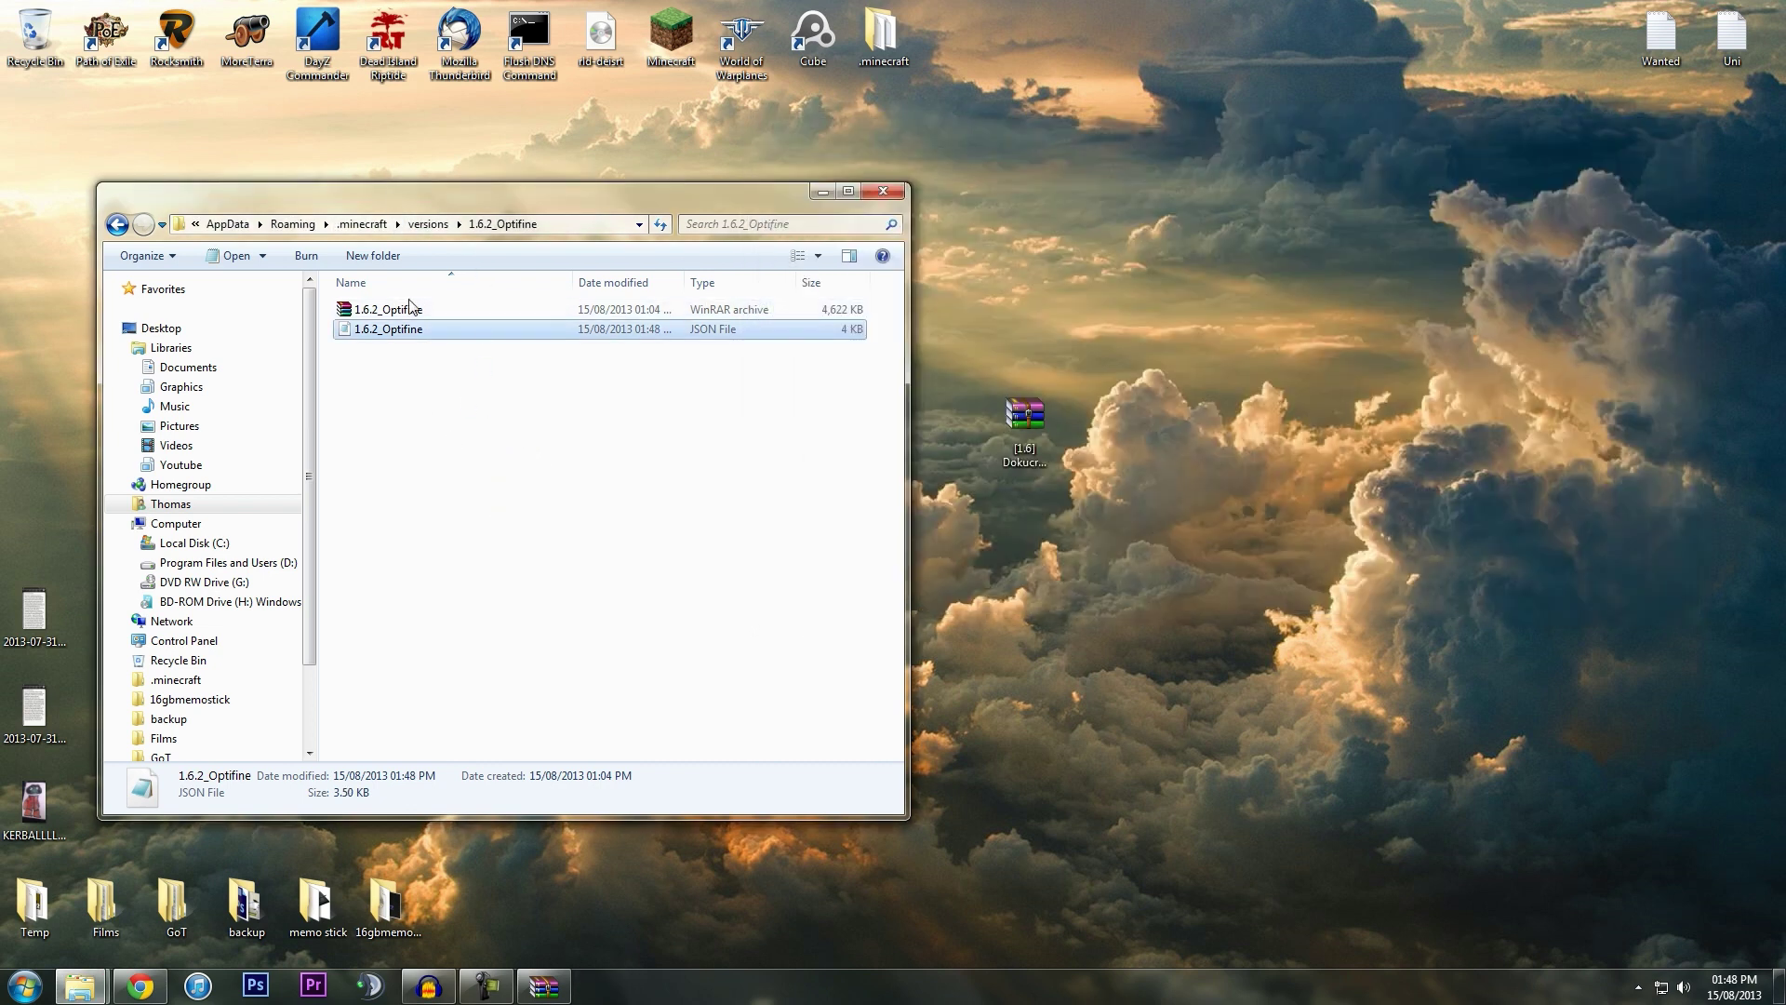
{"action": "left_click", "coordinate": [362, 224]}
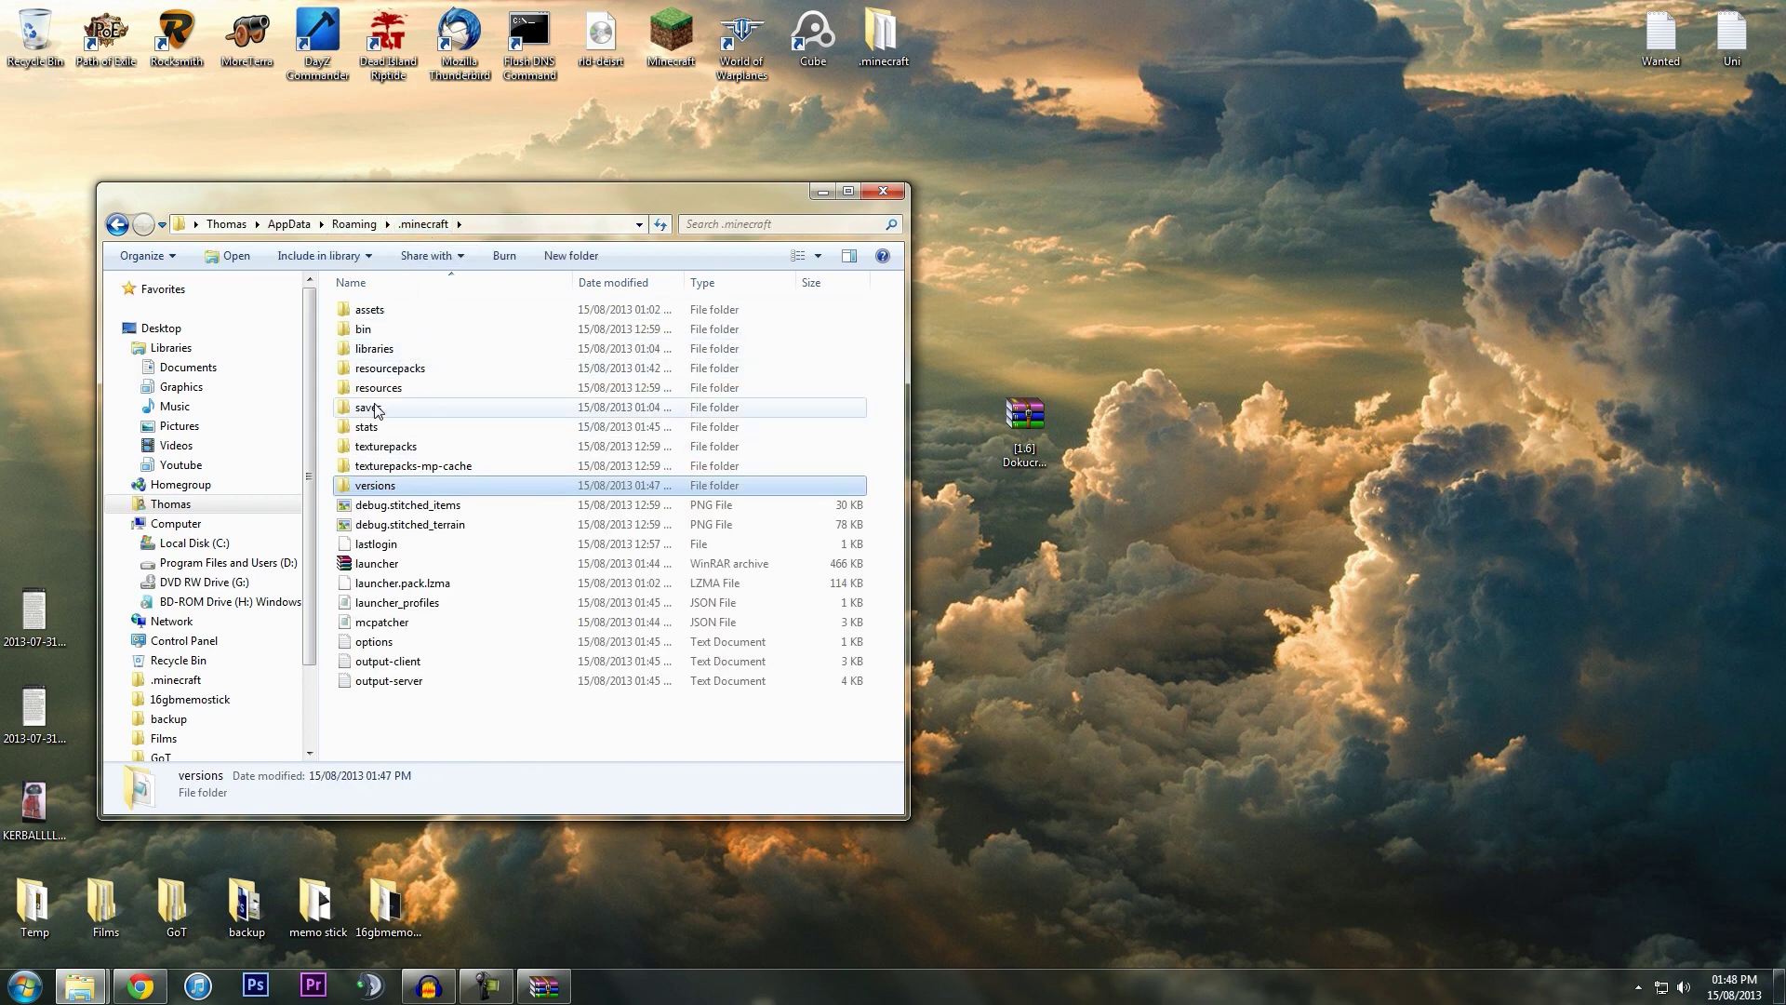
{"action": "double_click", "coordinate": [365, 329]}
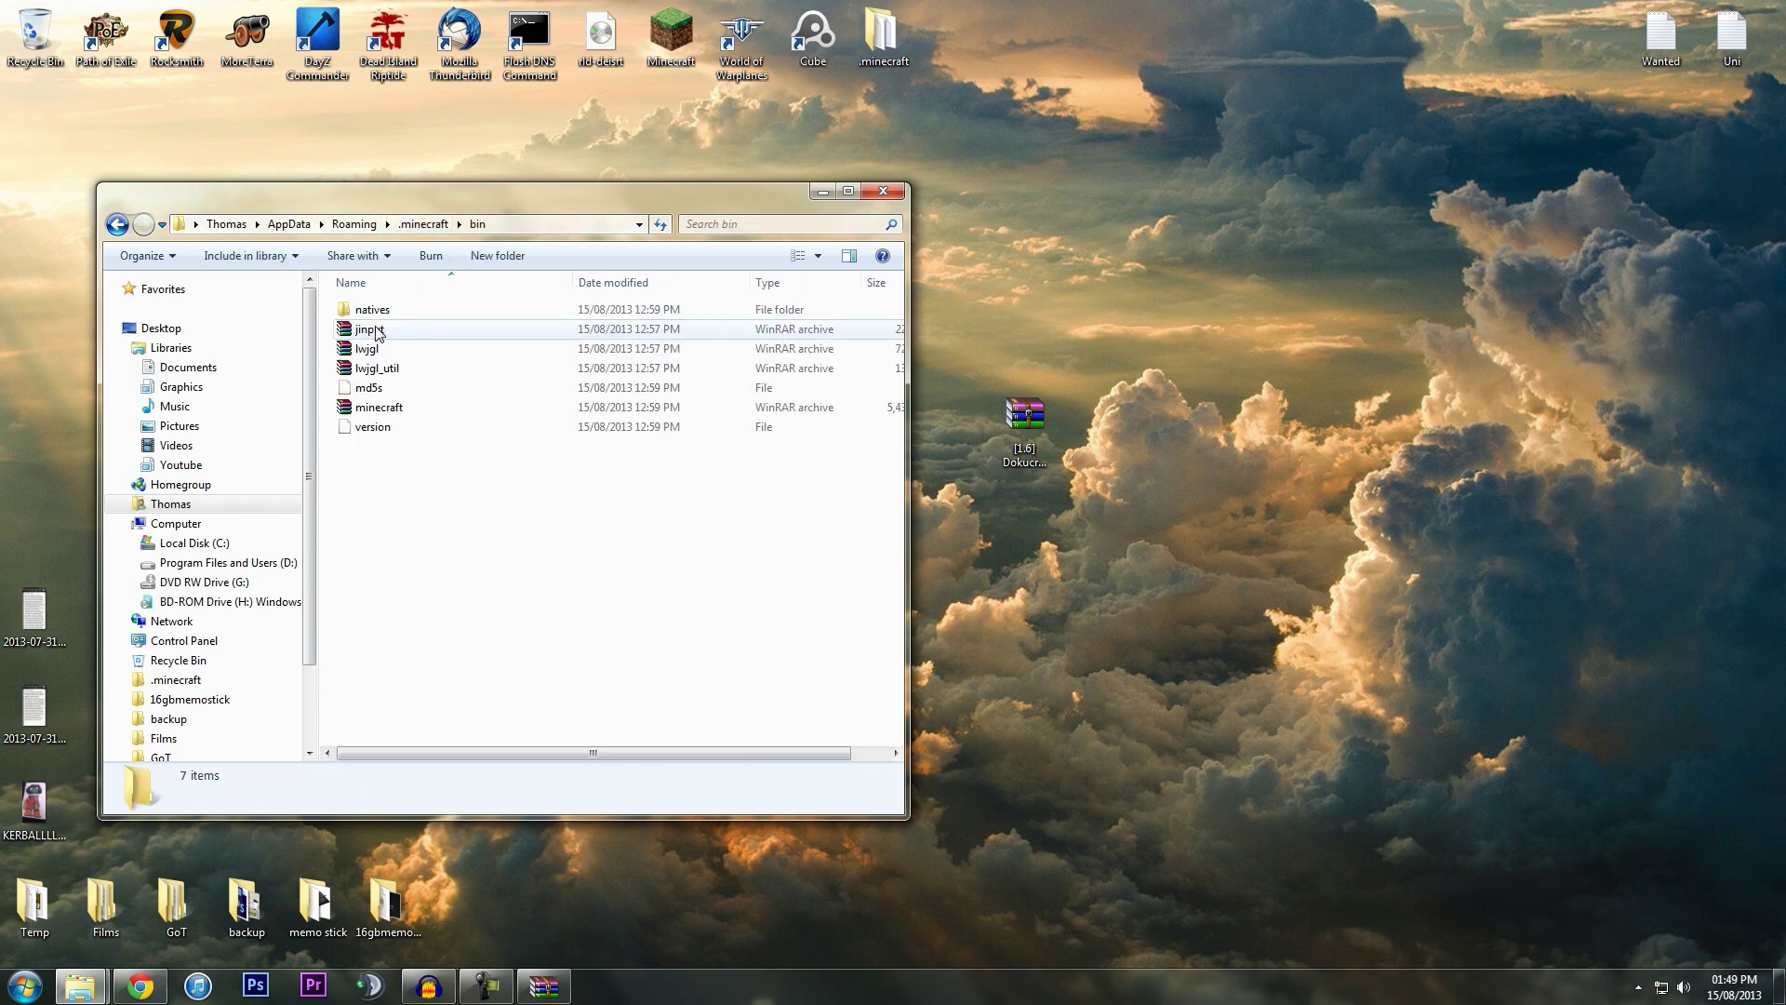
{"action": "left_click", "coordinate": [423, 224]}
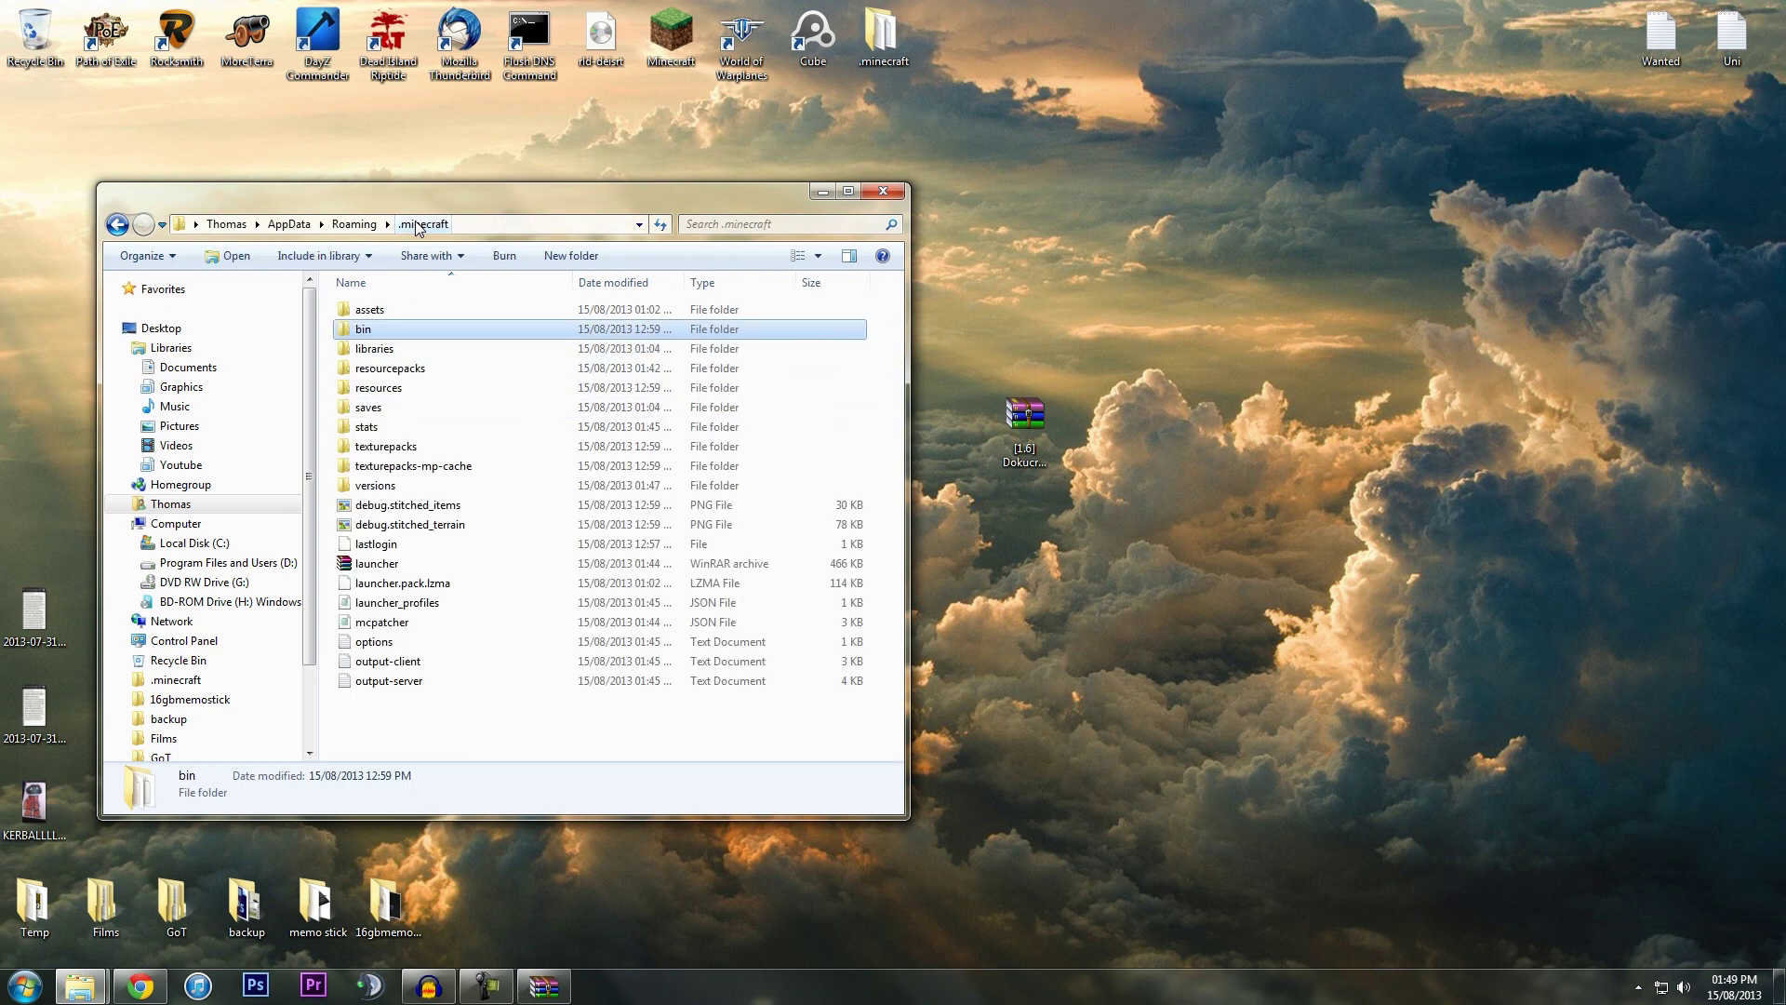
{"action": "double_click", "coordinate": [384, 486]}
{"action": "double_click", "coordinate": [386, 309]}
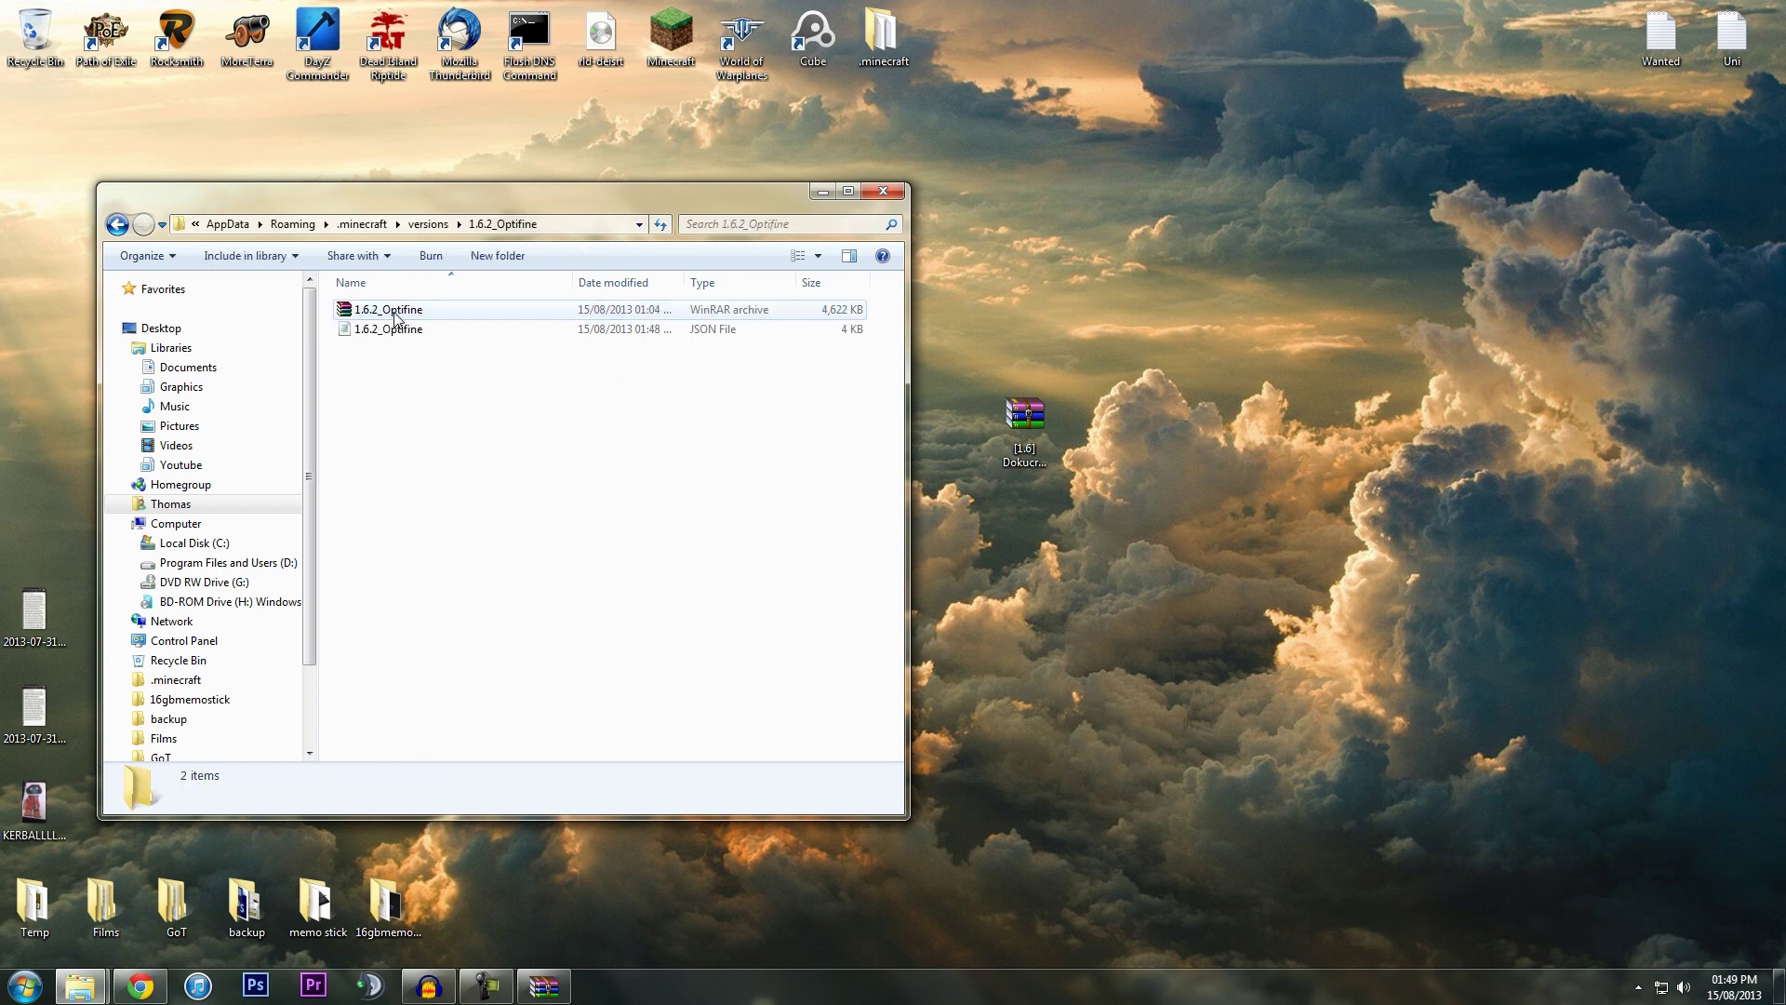
{"action": "left_click", "coordinate": [387, 310]}
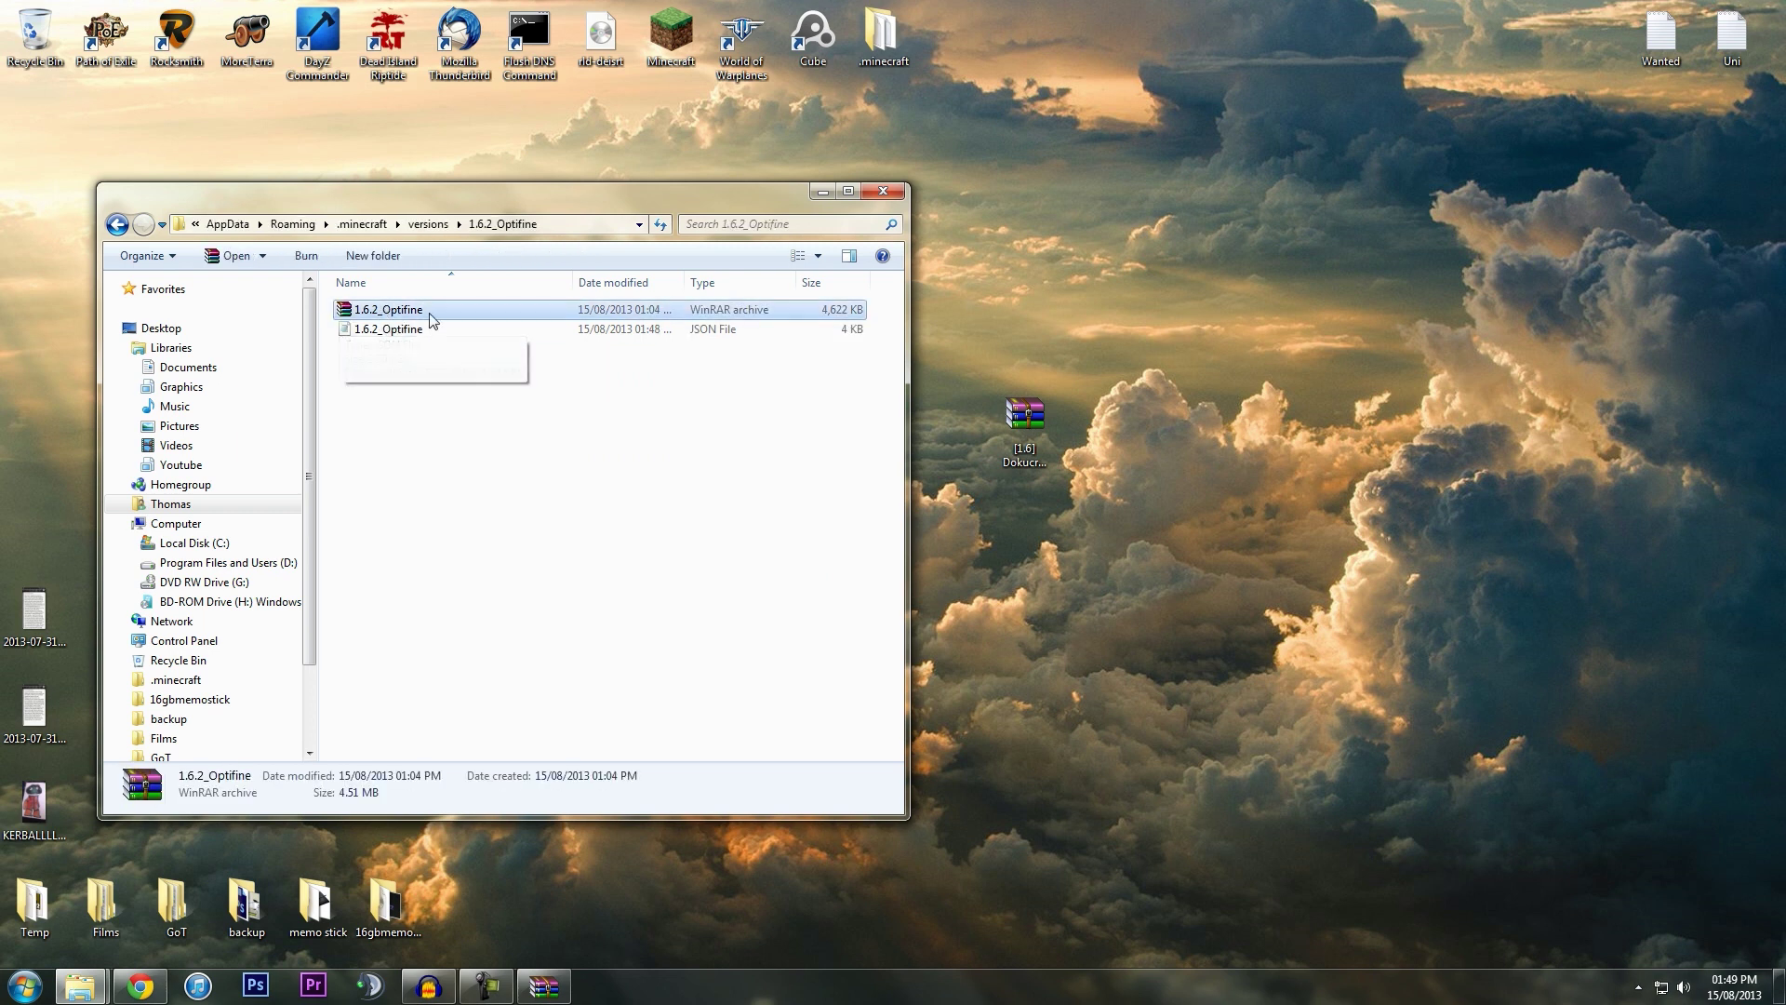
Step: Open 1.6.2_Optifine.jar in WinRAR and delete its META-INF folder
{"action": "double_click", "coordinate": [402, 313]}
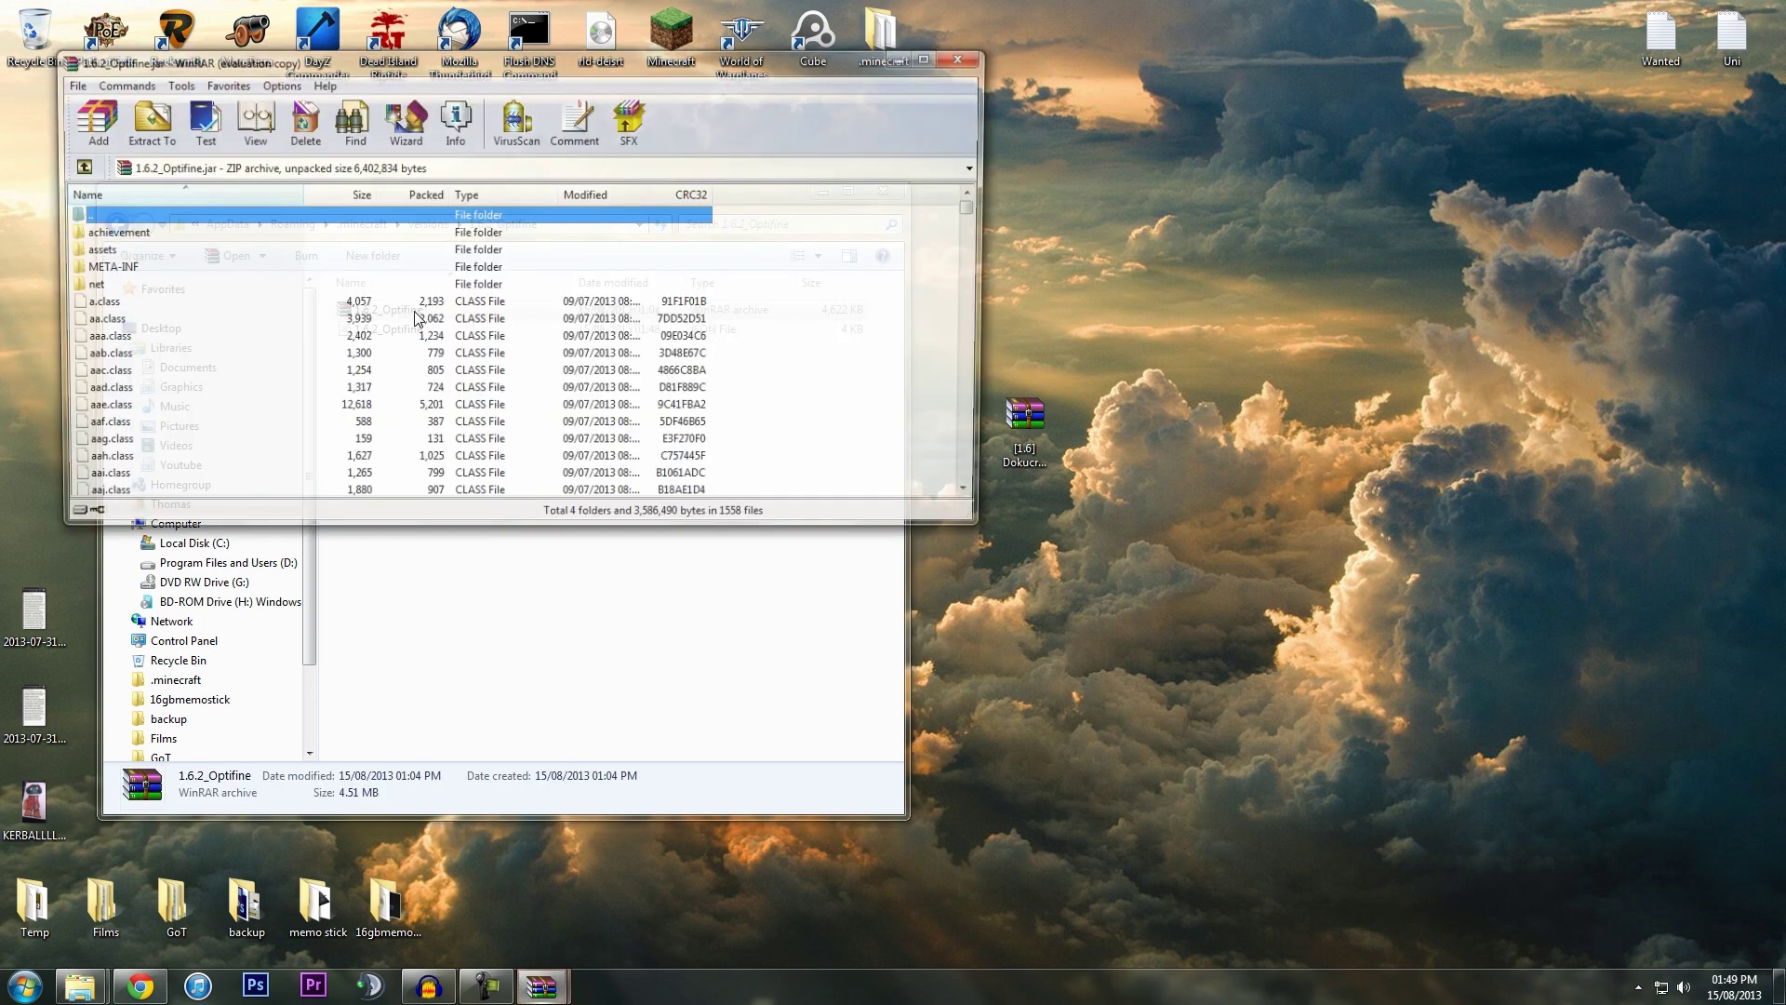
{"action": "scroll", "coordinate": [131, 319], "scroll_direction": "down", "scroll_amount": 6}
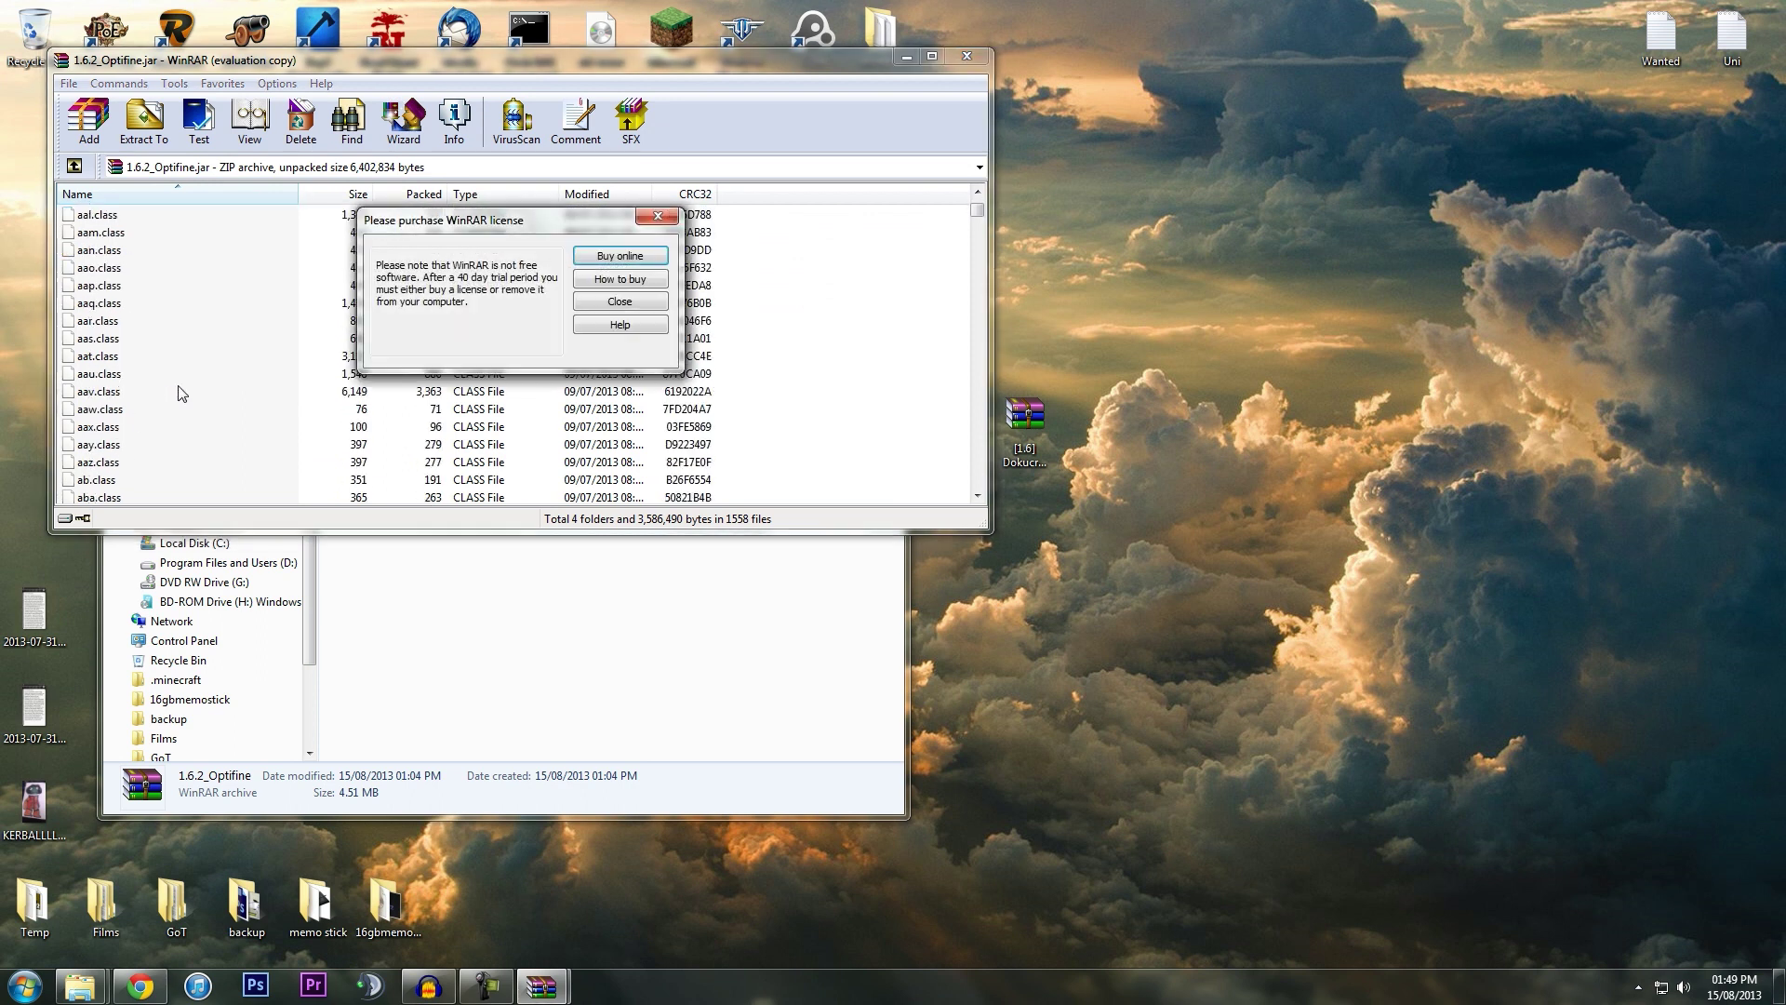
{"action": "left_click", "coordinate": [620, 301]}
{"action": "scroll", "coordinate": [139, 335], "scroll_direction": "up", "scroll_amount": 6}
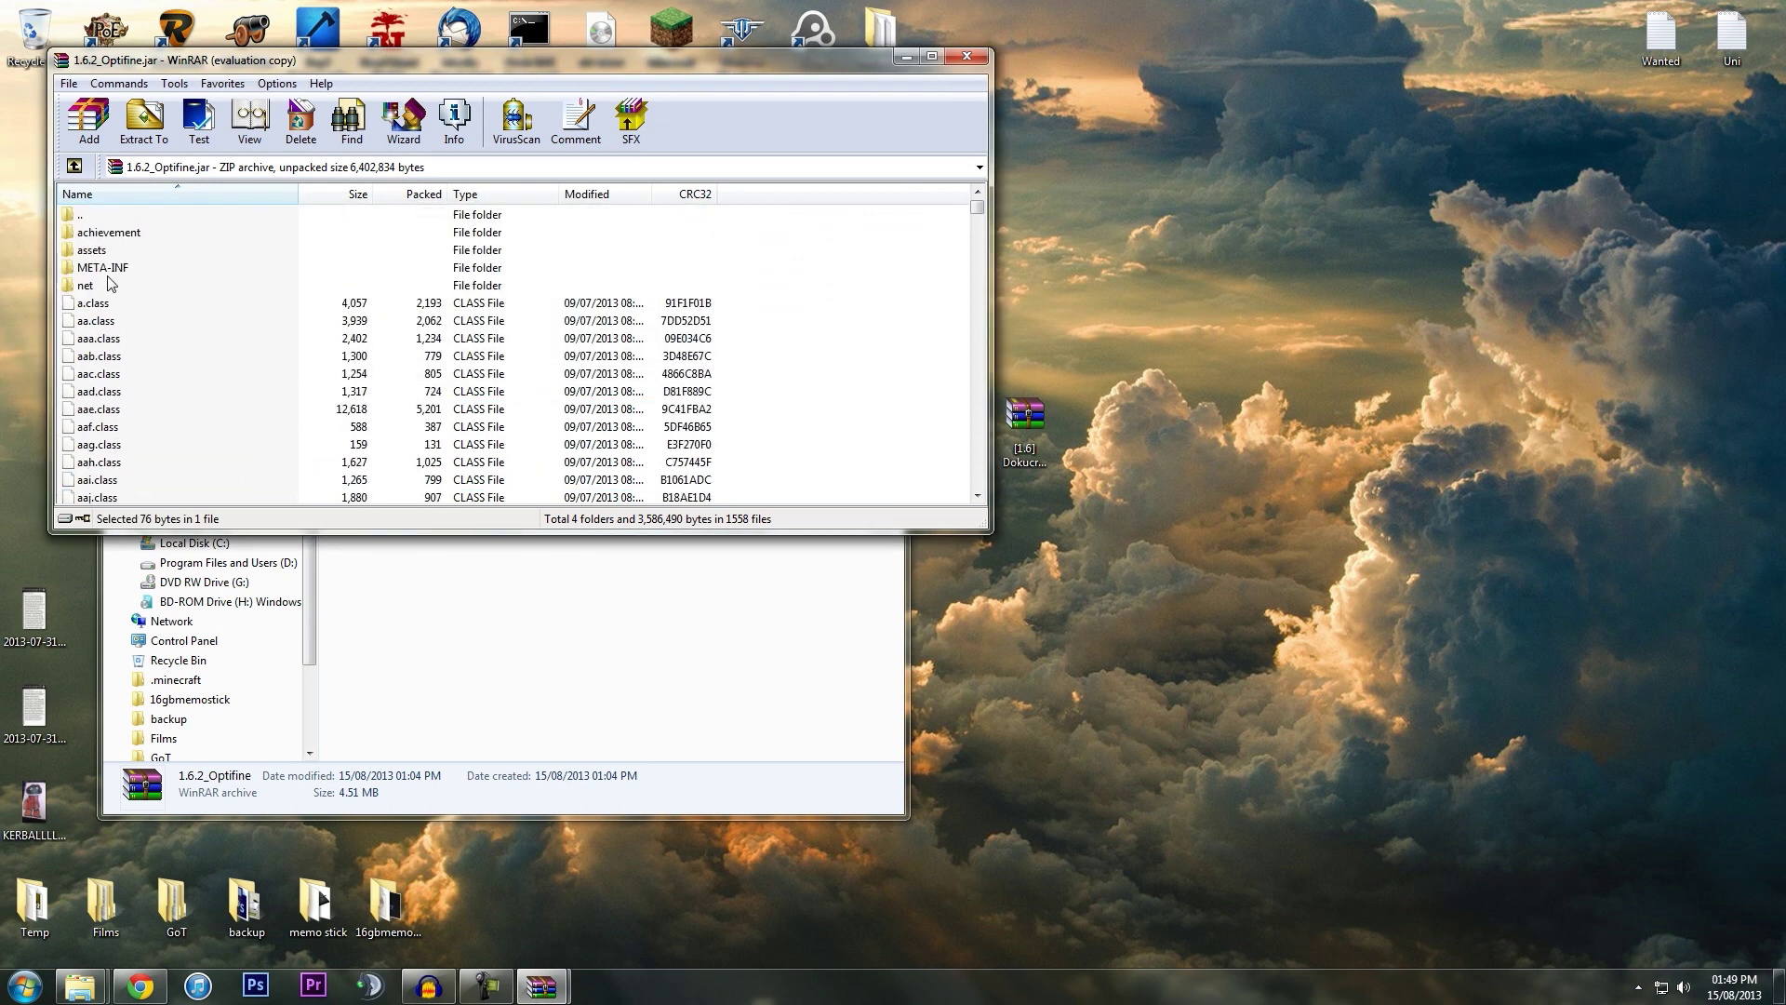
{"action": "left_click", "coordinate": [104, 270]}
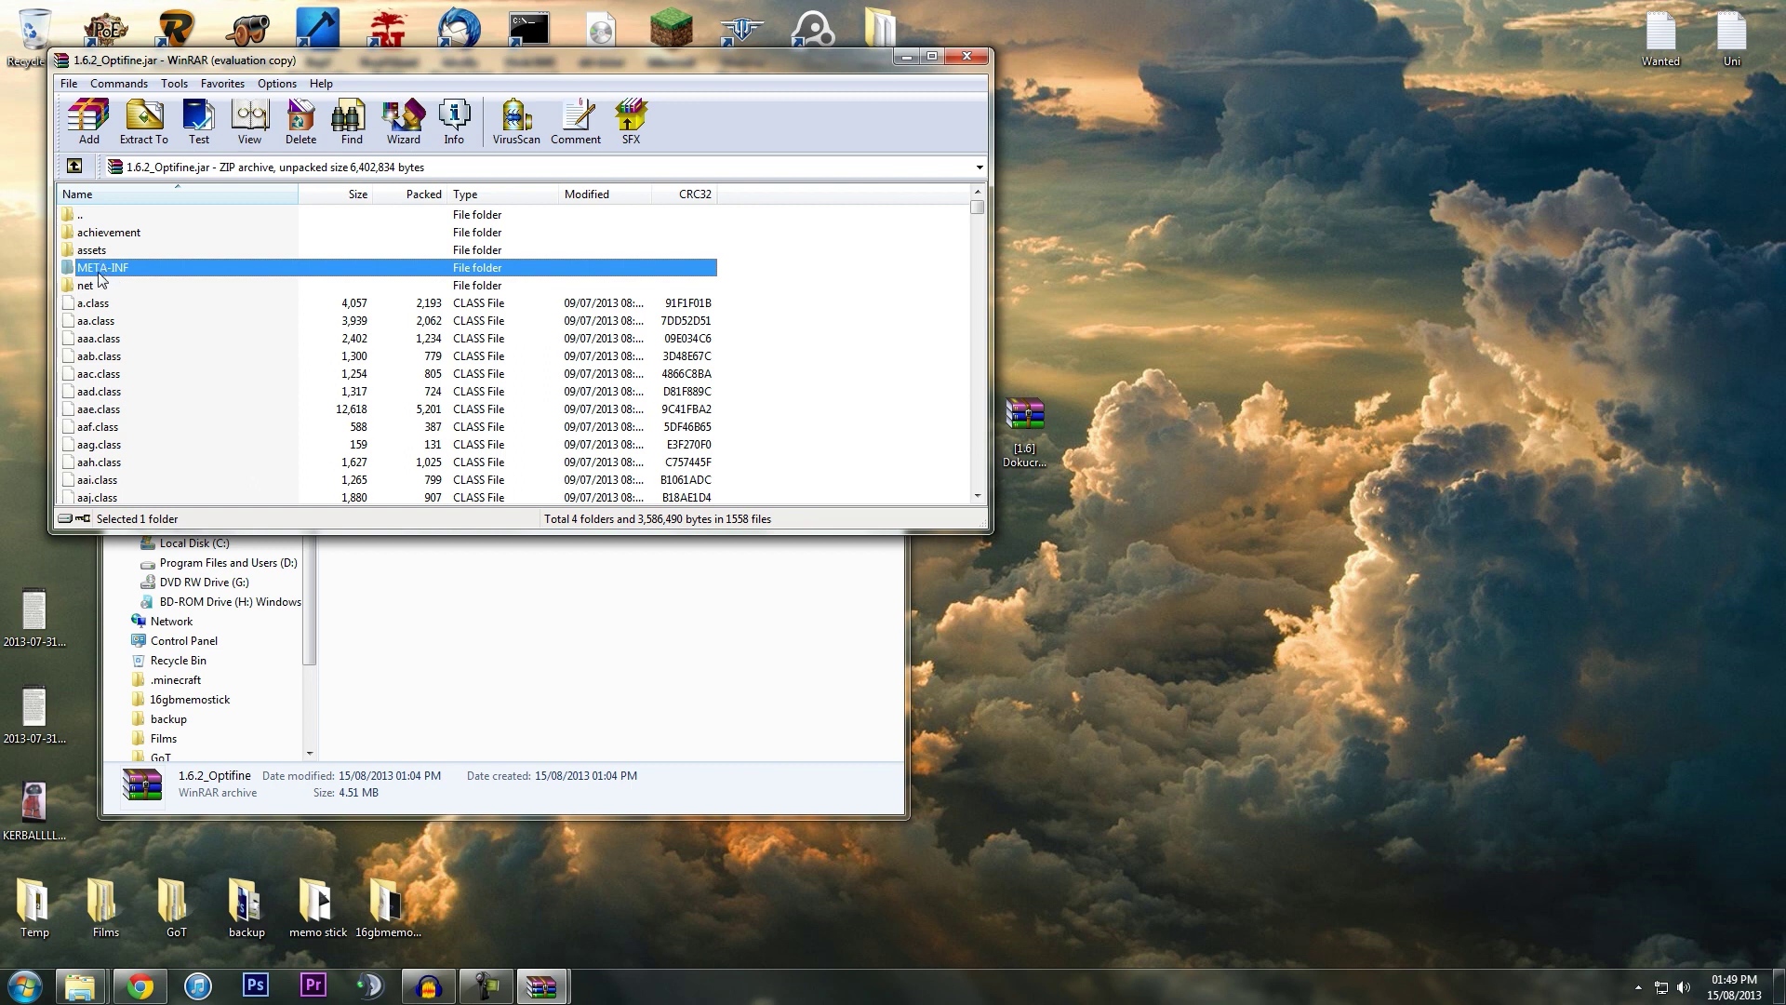
{"action": "key", "text": "Delete"}
{"action": "key", "text": "Return"}
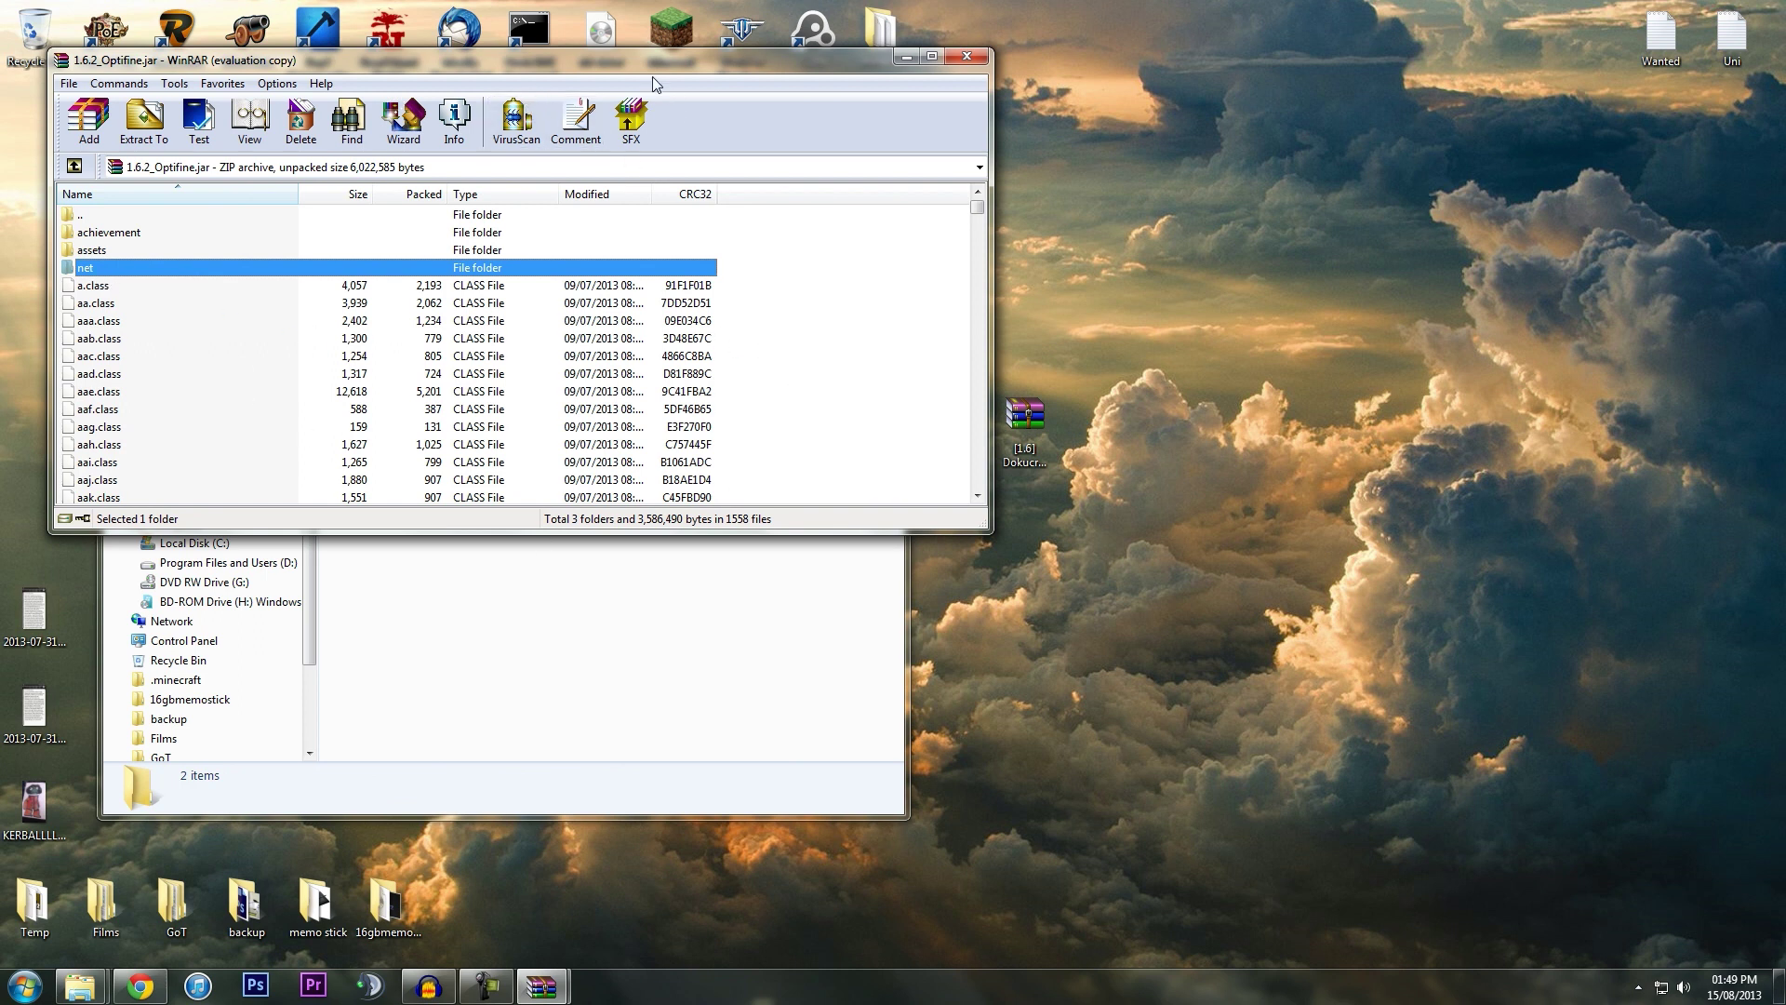
Step: Arrange the OptiFine zip and 1.6.2_Optifine.jar WinRAR windows side by side
{"action": "mouse_move", "coordinate": [542, 986]}
{"action": "left_click", "coordinate": [506, 884]}
{"action": "left_click_drag", "start_coordinate": [361, 58], "coordinate": [1168, 387]}
{"action": "left_click_drag", "start_coordinate": [164, 67], "coordinate": [145, 58]}
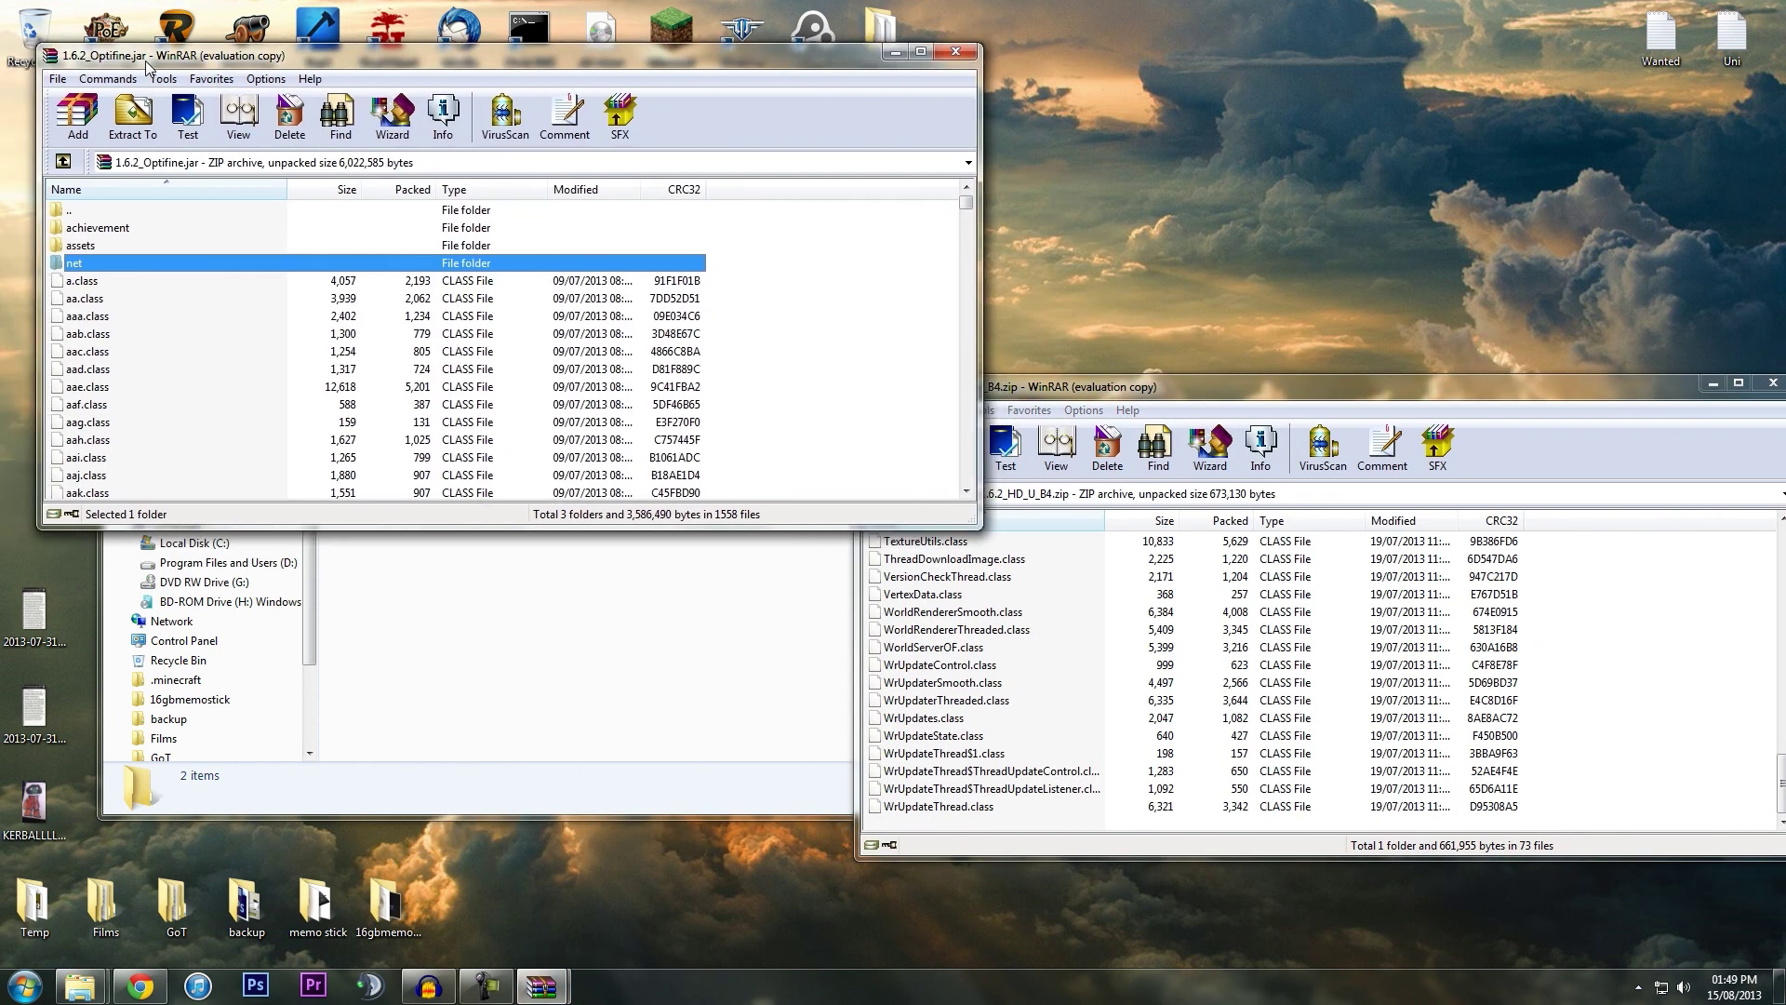
{"action": "left_click_drag", "start_coordinate": [1049, 383], "coordinate": [1041, 376]}
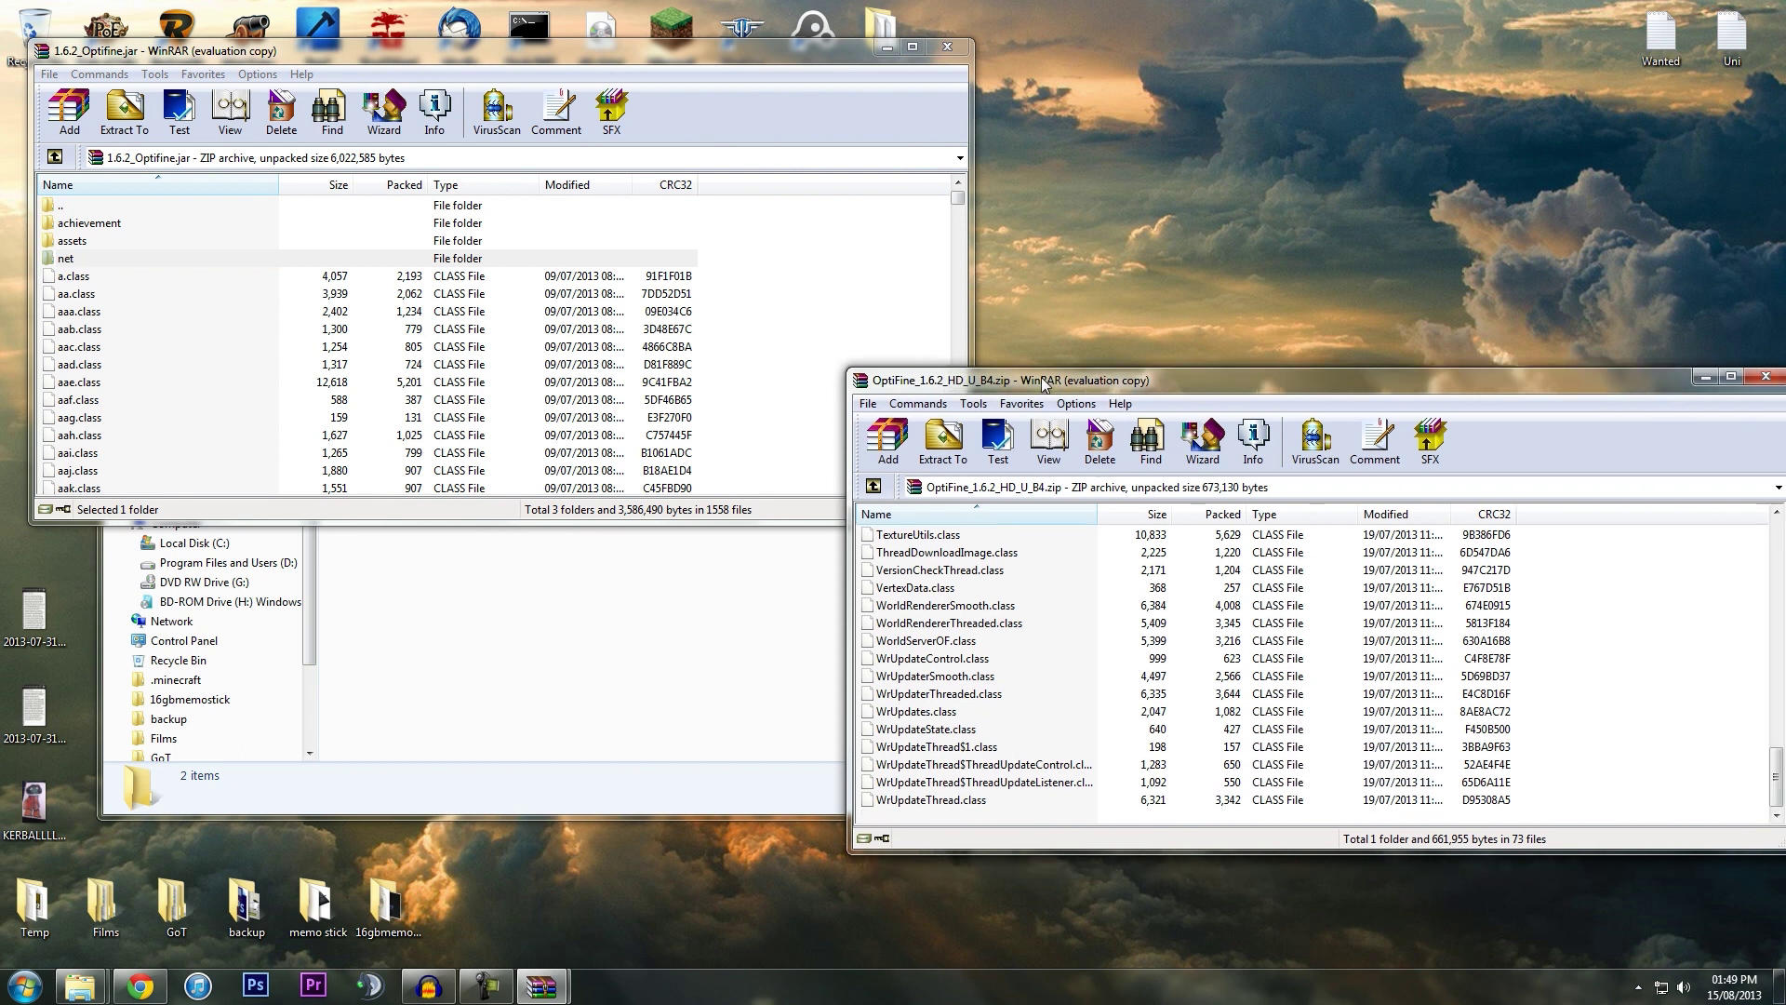
Step: Add every file from OptiFine_1.6.2_HD_U_B4.zip into 1.6.2_Optifine.jar
{"action": "left_click", "coordinate": [974, 595]}
{"action": "scroll", "coordinate": [941, 582], "scroll_direction": "up", "scroll_amount": 19}
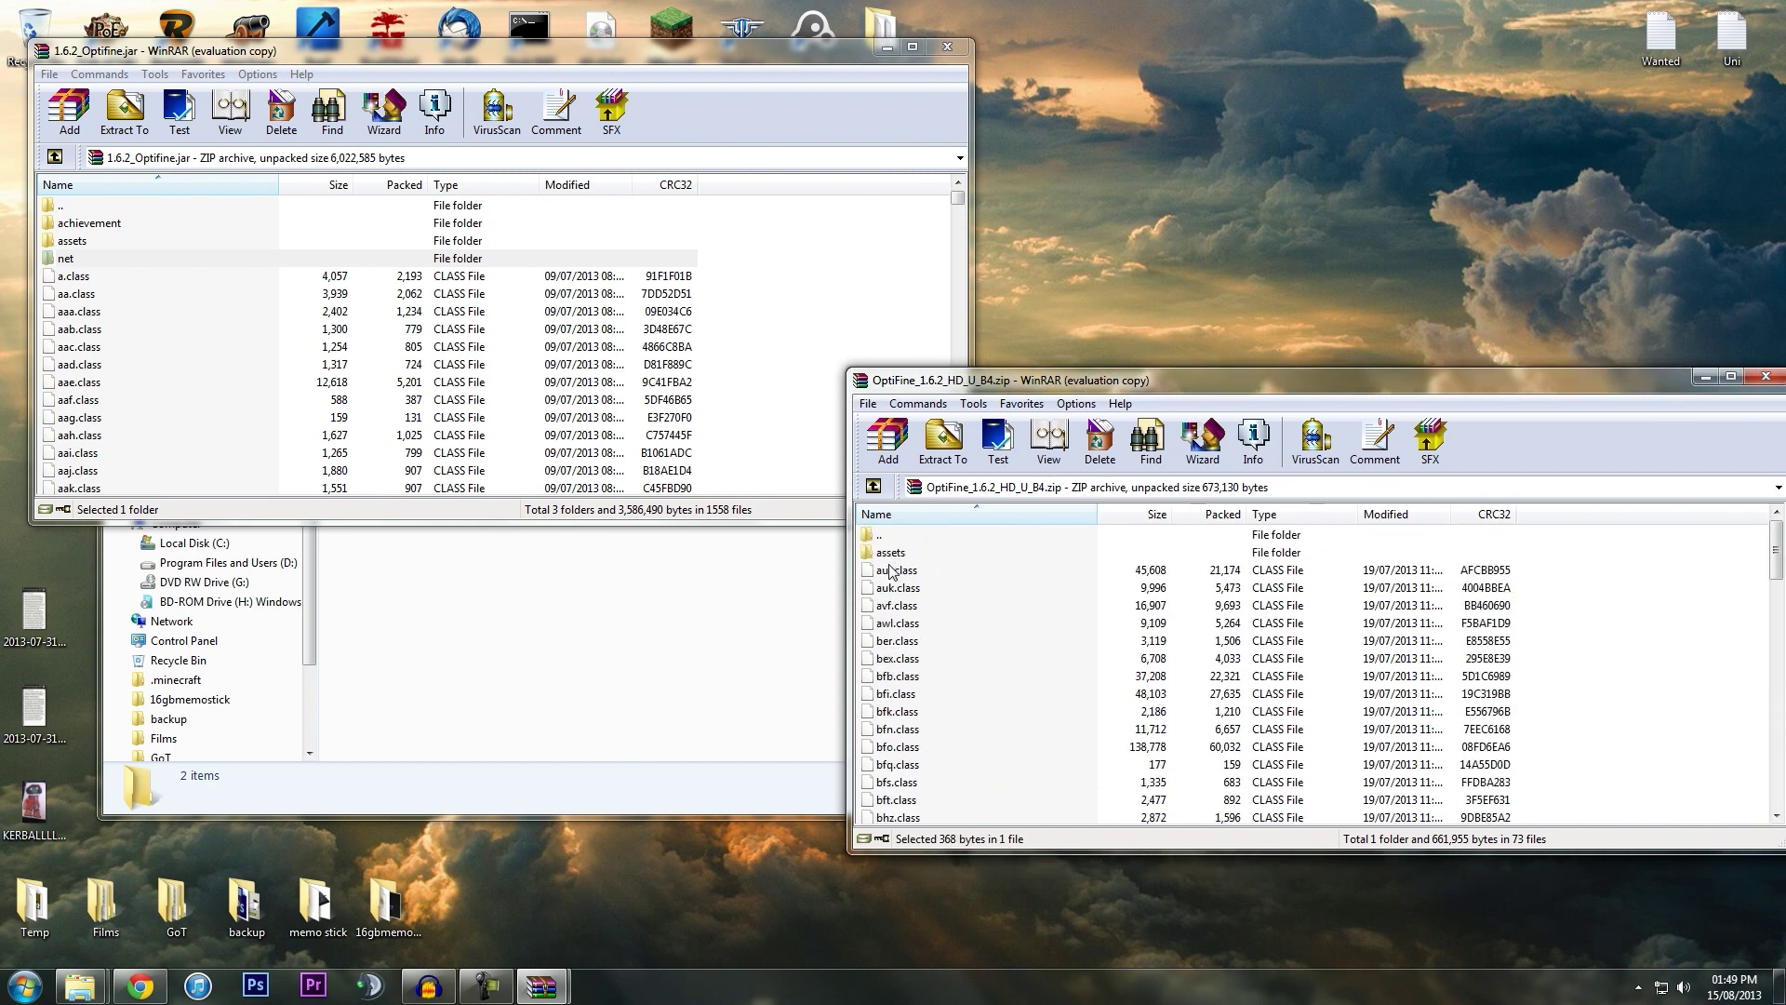
{"action": "left_click", "coordinate": [888, 553]}
{"action": "scroll", "coordinate": [931, 652], "scroll_direction": "down", "scroll_amount": 19}
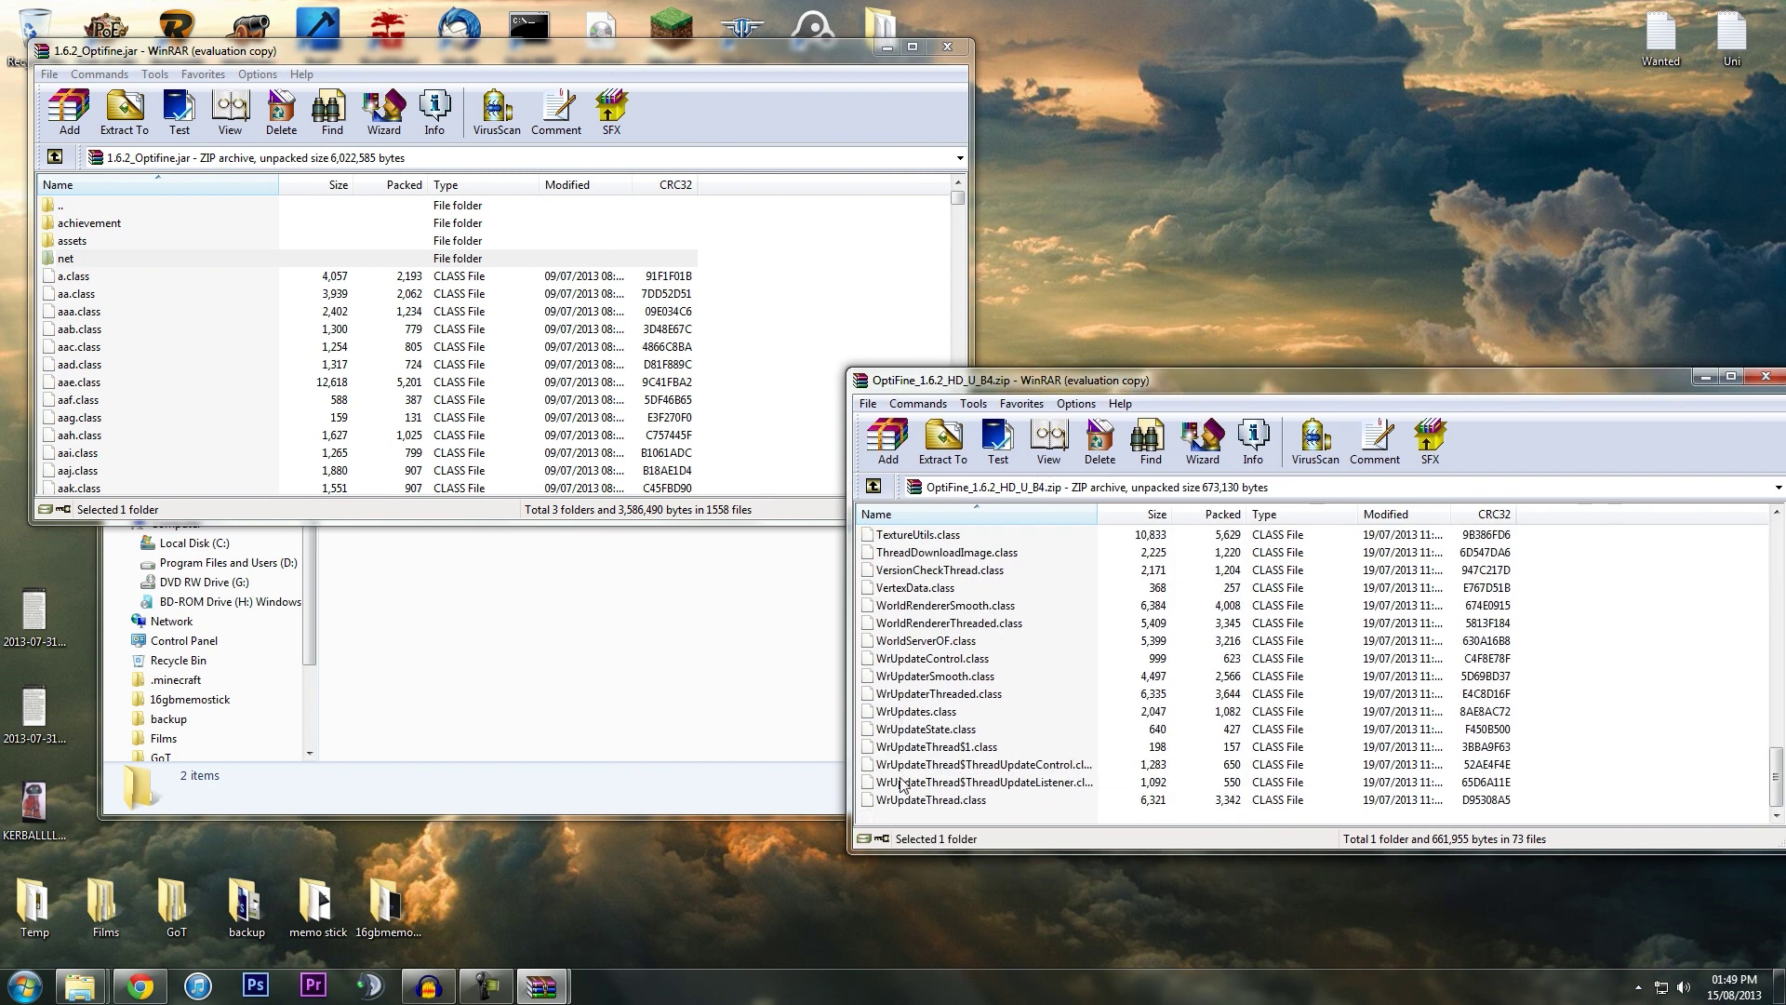
{"action": "key", "text": "ctrl+a"}
{"action": "left_click_drag", "start_coordinate": [988, 661], "coordinate": [371, 407]}
{"action": "left_click", "coordinate": [520, 443]}
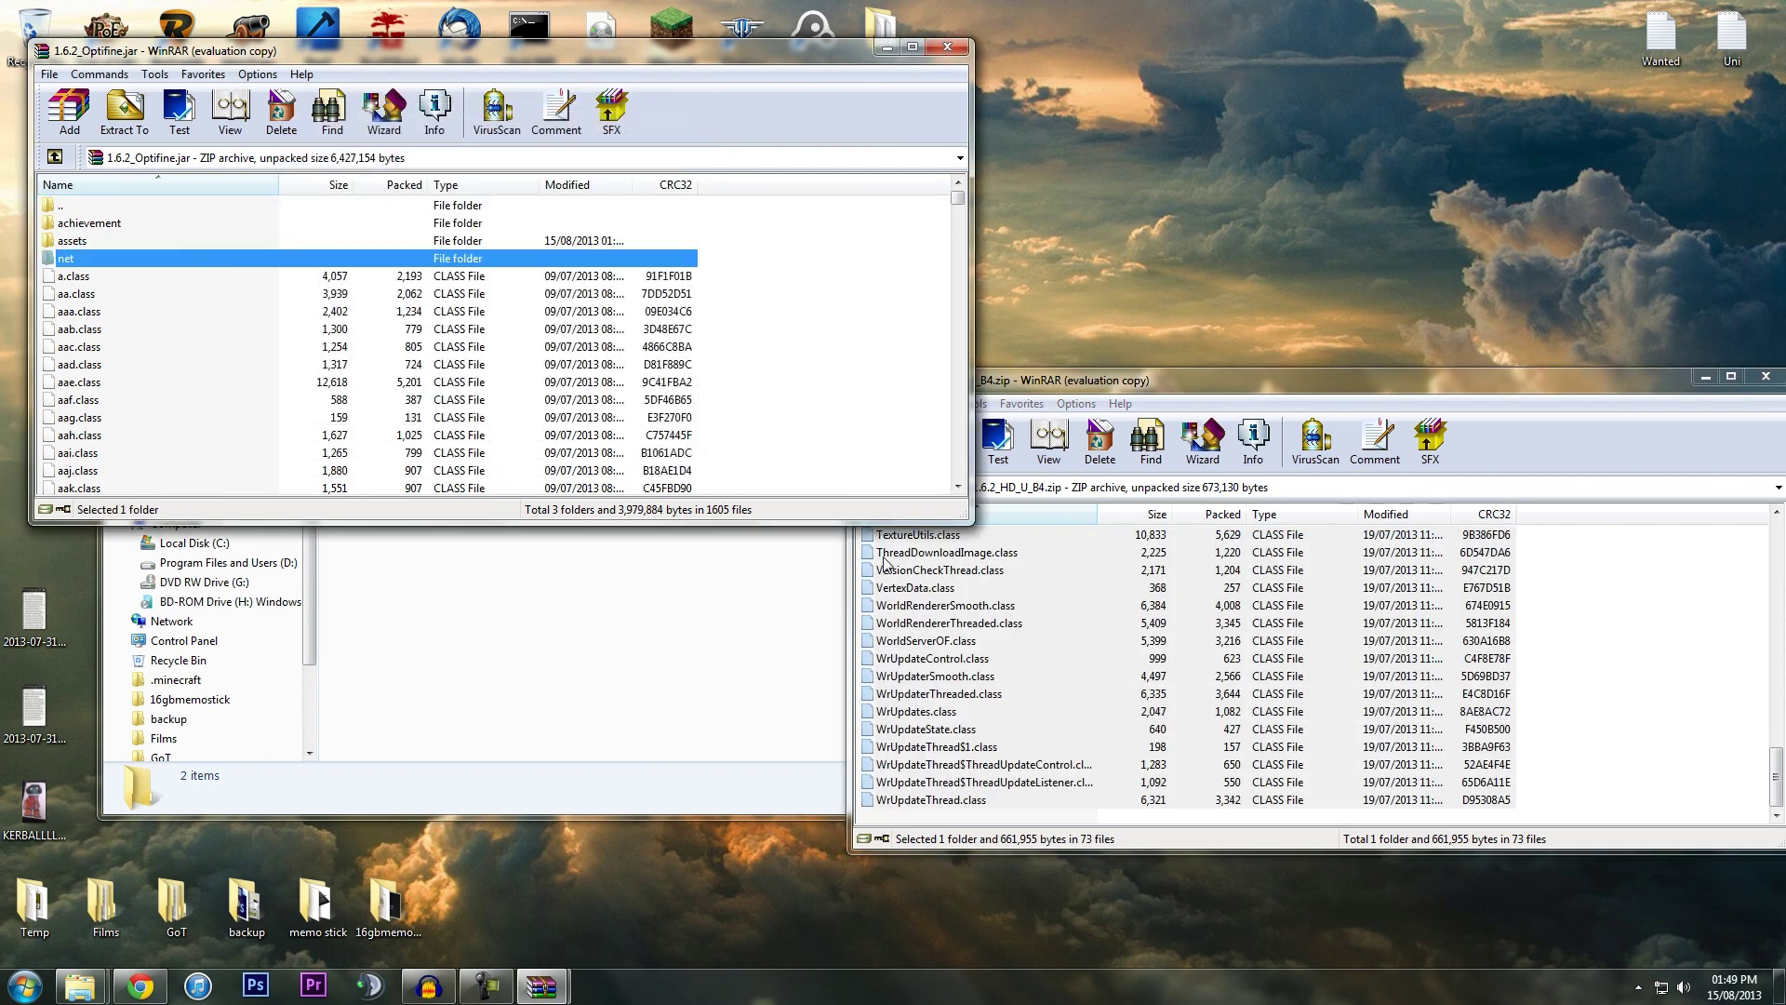
Step: Close both WinRAR archive windows
{"action": "left_click", "coordinate": [951, 47]}
{"action": "left_click_drag", "start_coordinate": [1377, 394], "coordinate": [735, 338]}
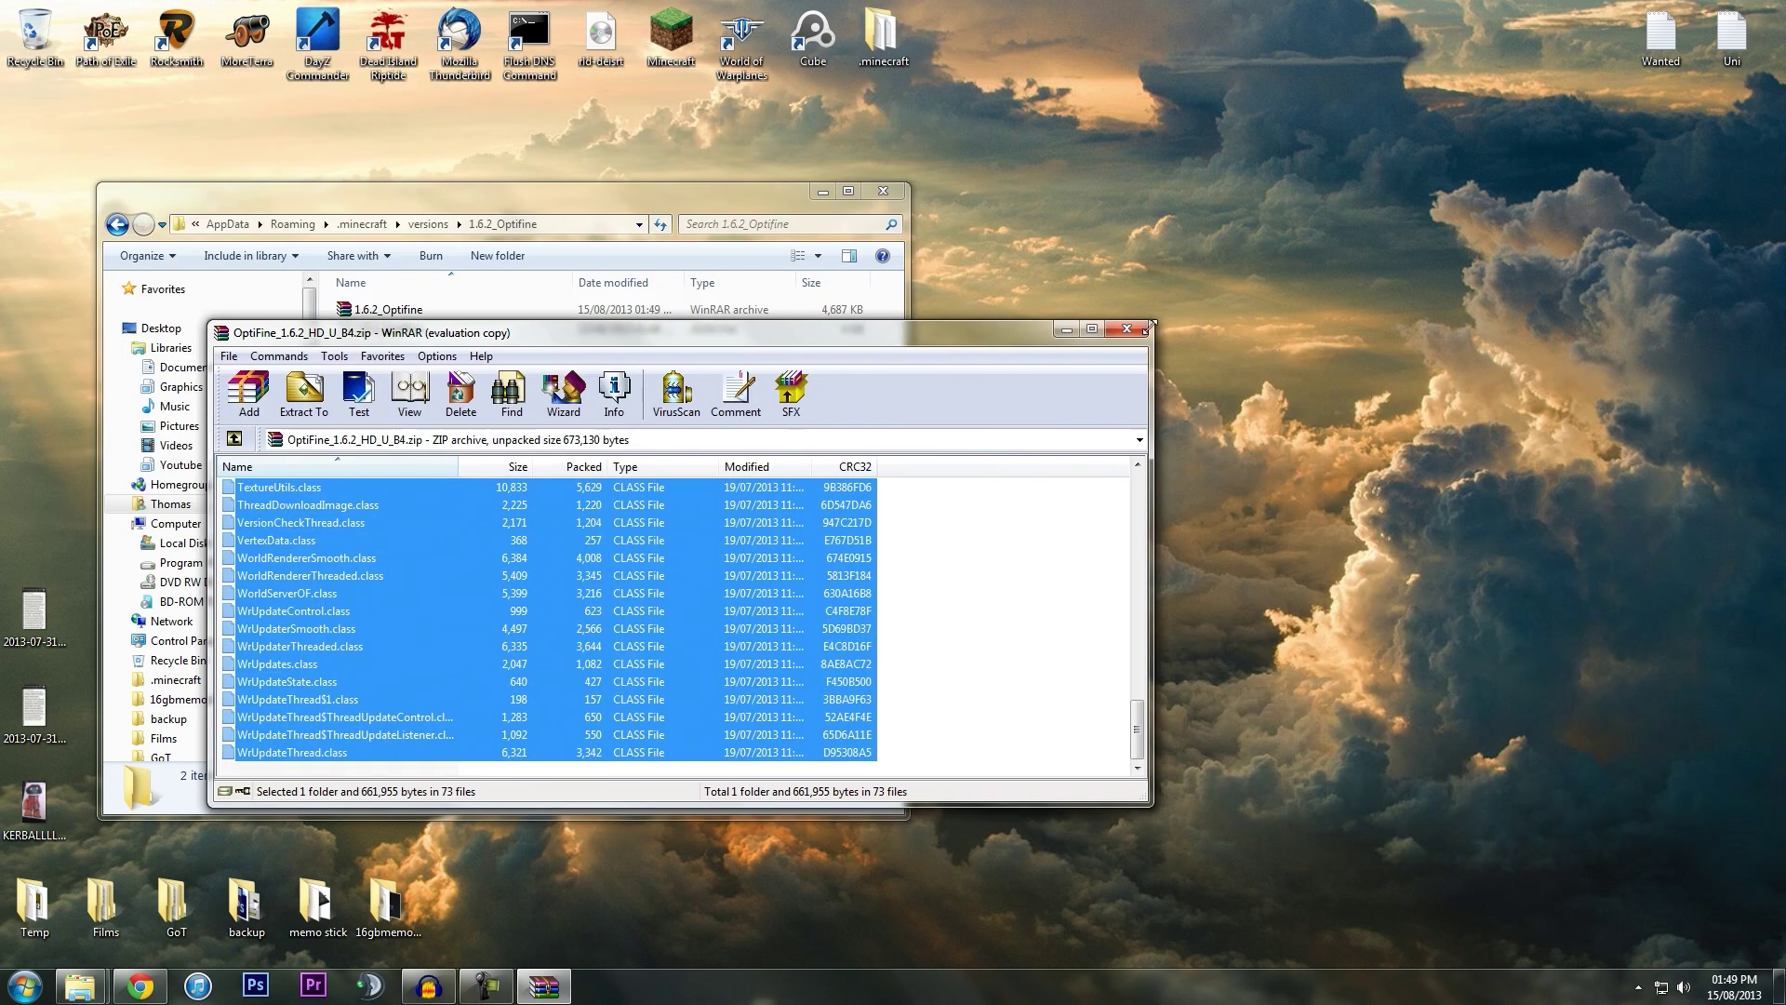
{"action": "key", "text": "Escape"}
Step: Launch Minecraft from the desktop, allowing it past the security warning
{"action": "left_click", "coordinate": [823, 191]}
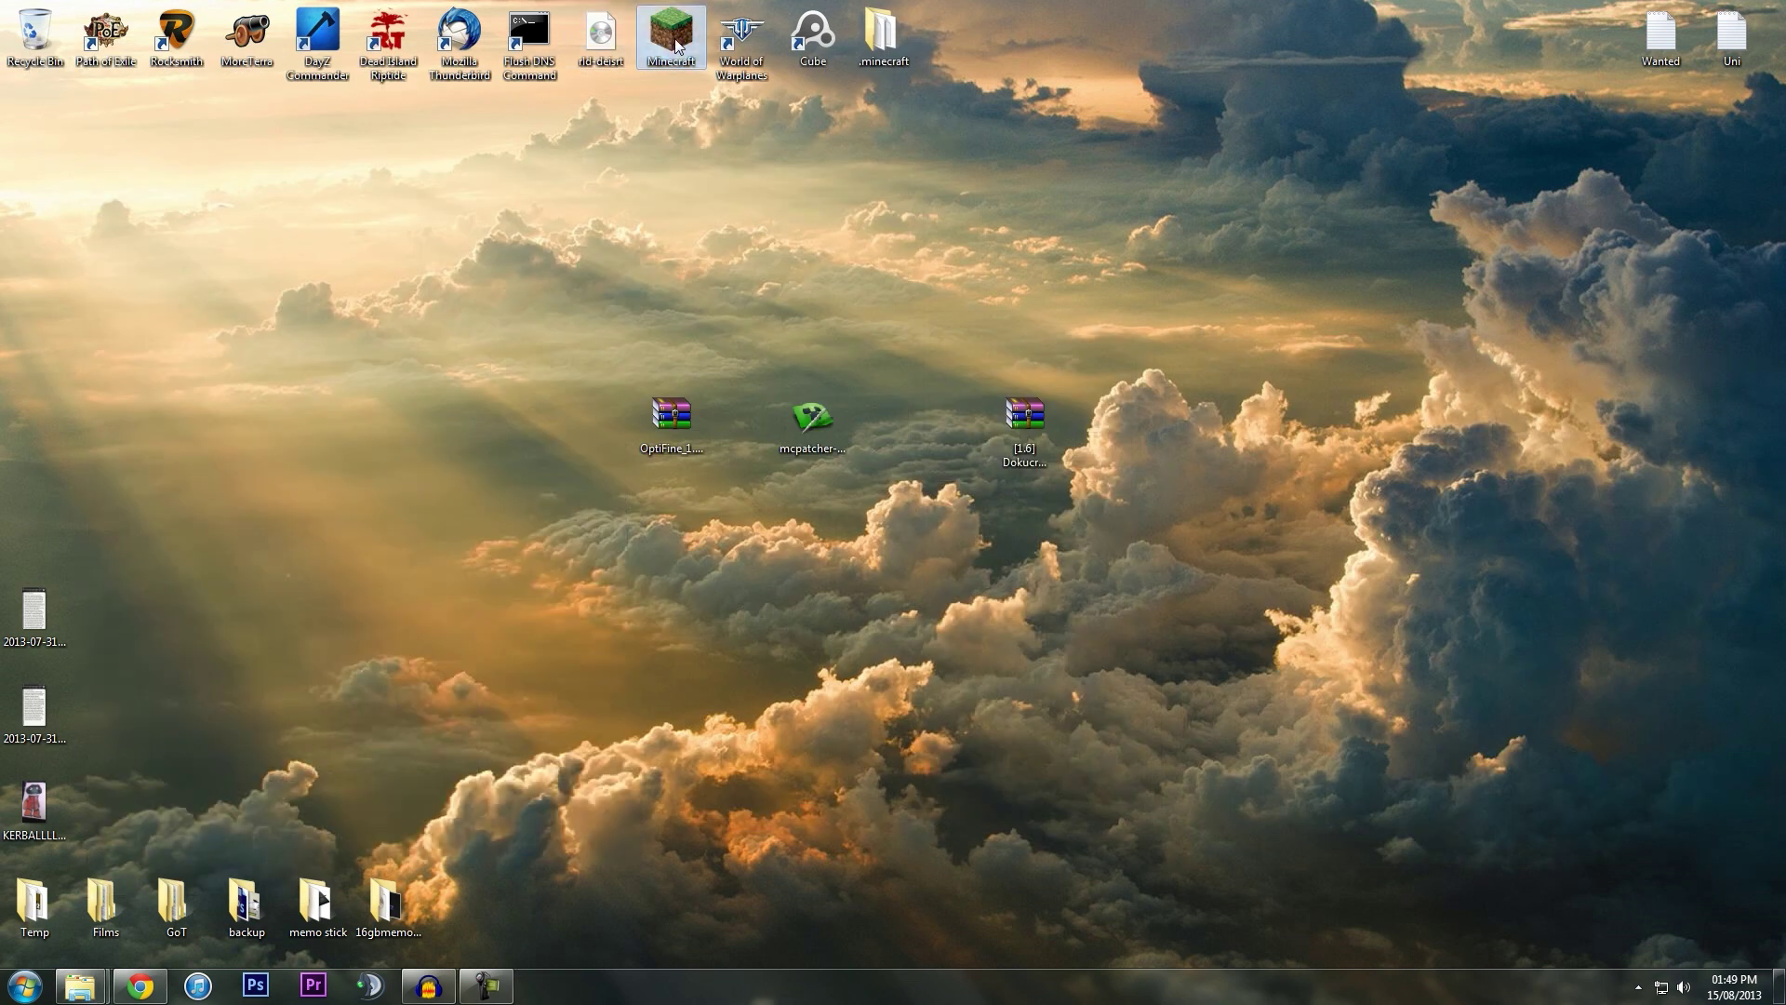
{"action": "double_click", "coordinate": [809, 414]}
{"action": "left_click", "coordinate": [926, 509]}
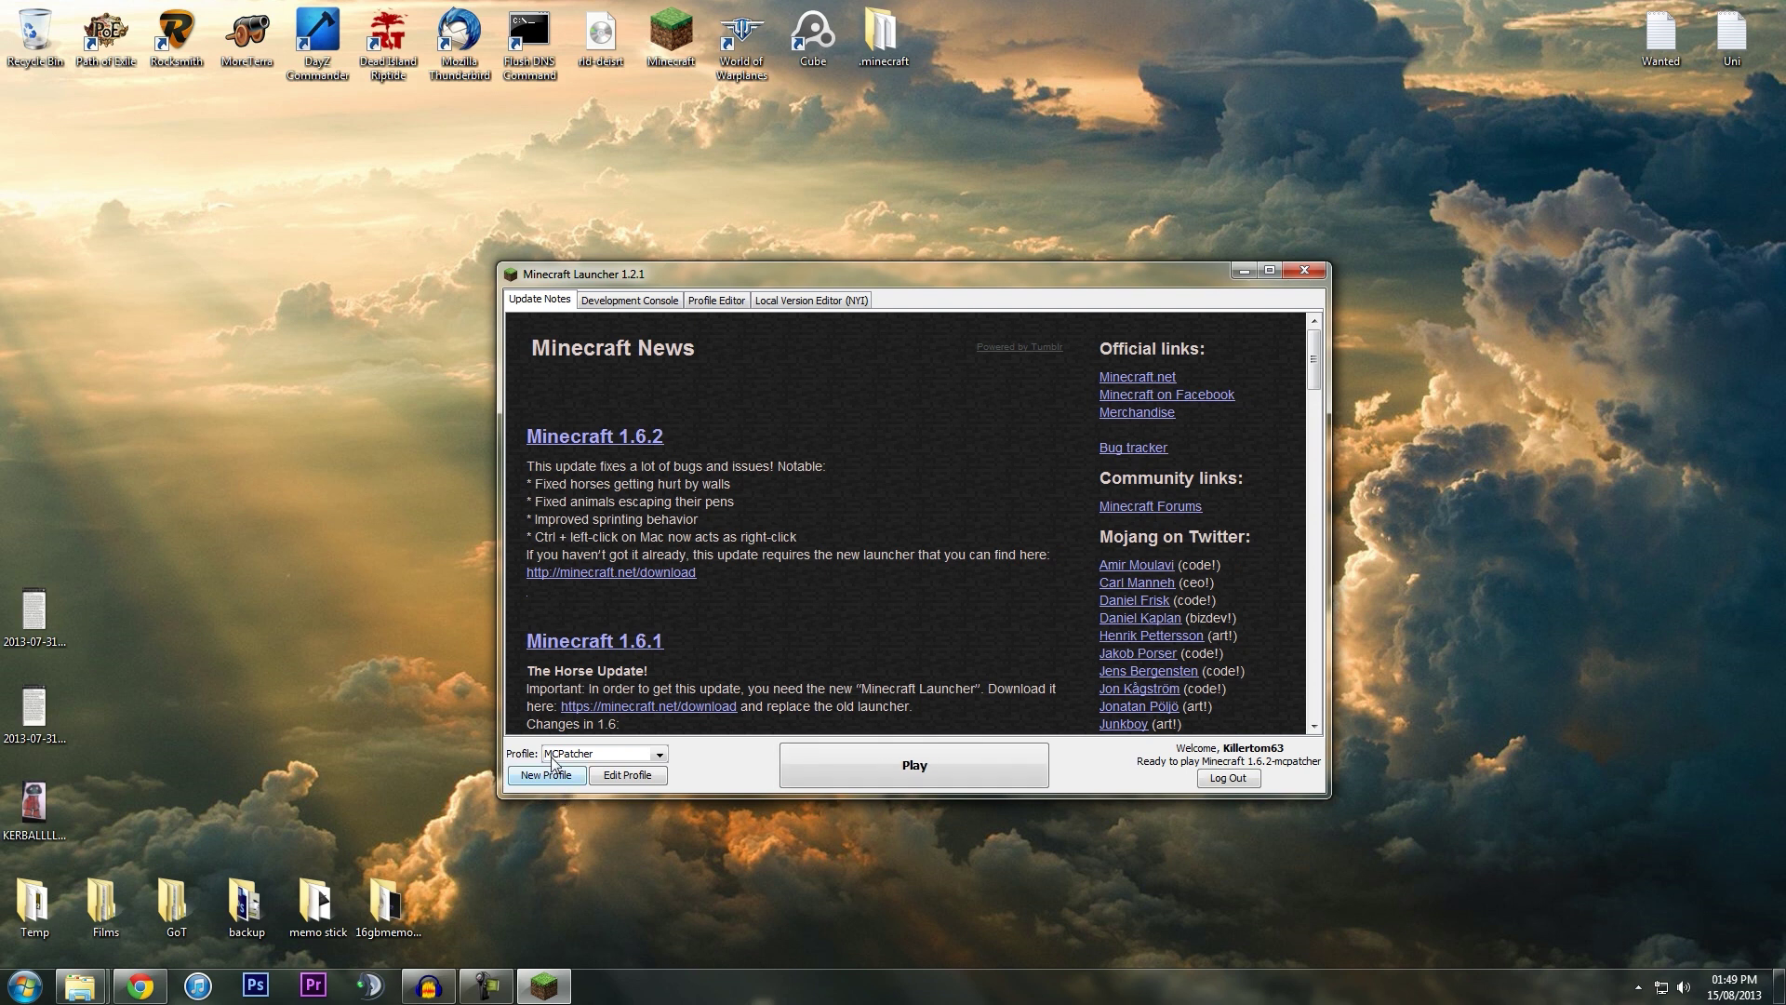
Step: Set the MCPatcher launcher profile to use release 1.6.2_OptiFine
{"action": "left_click", "coordinate": [577, 754]}
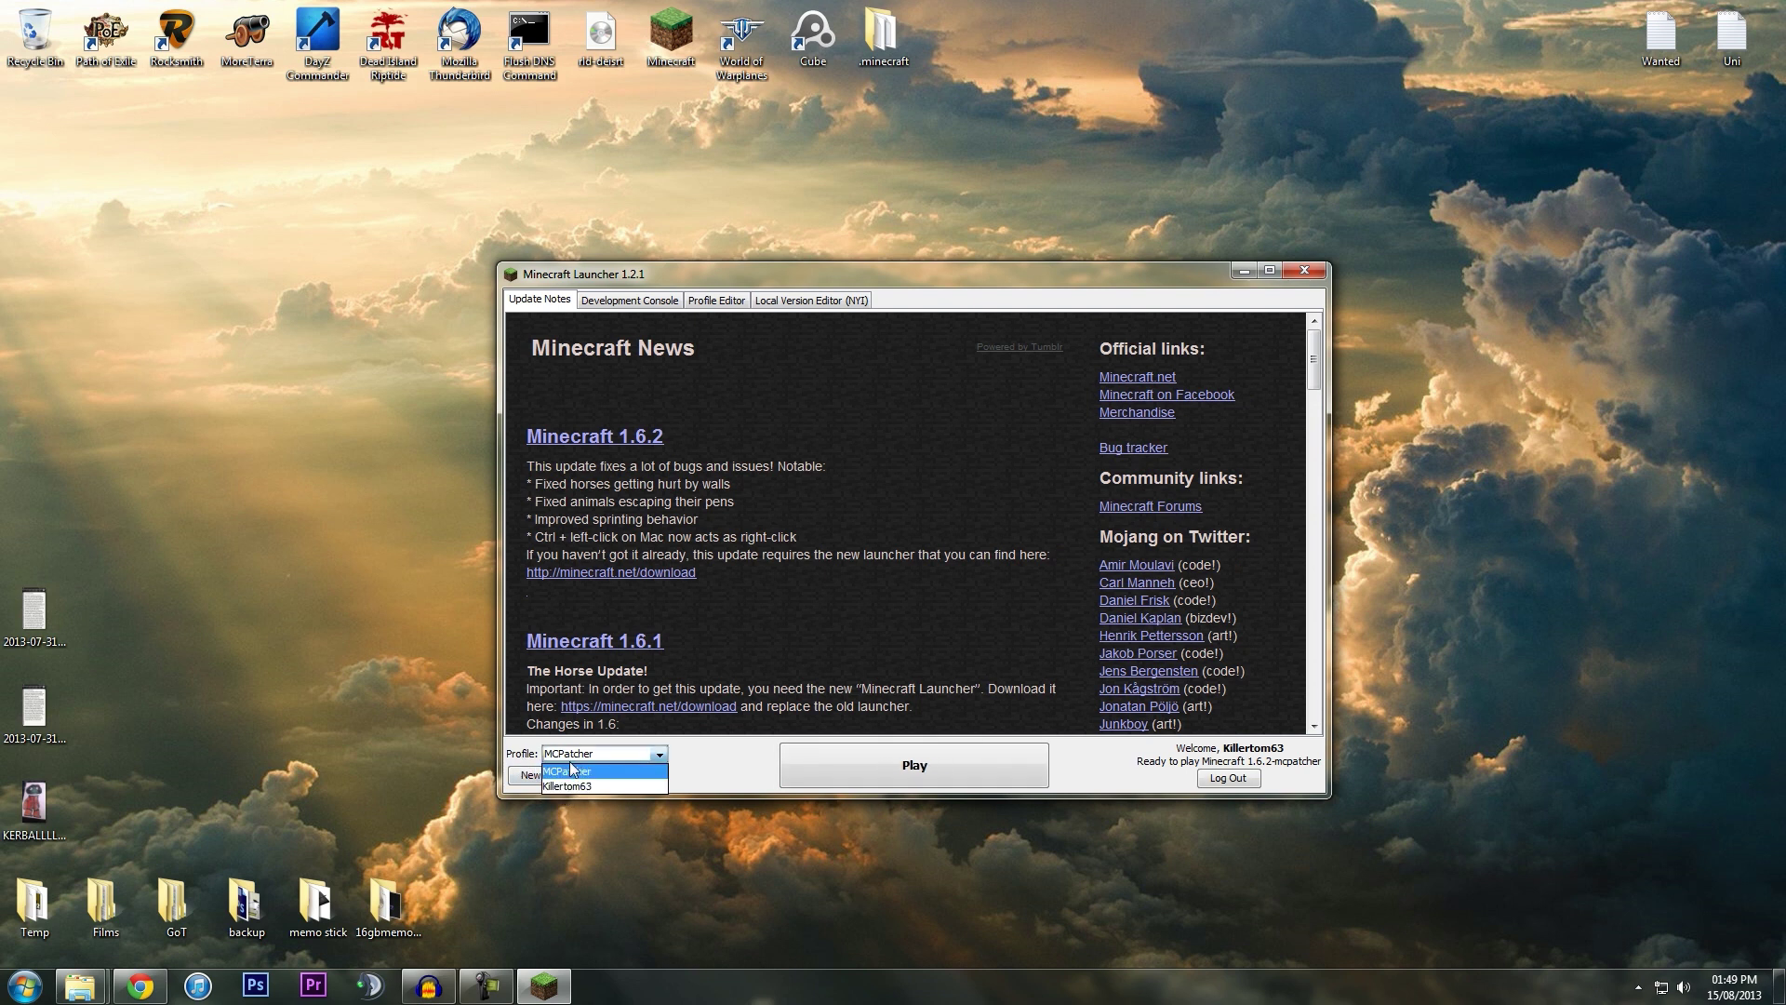
{"action": "left_click", "coordinate": [574, 758]}
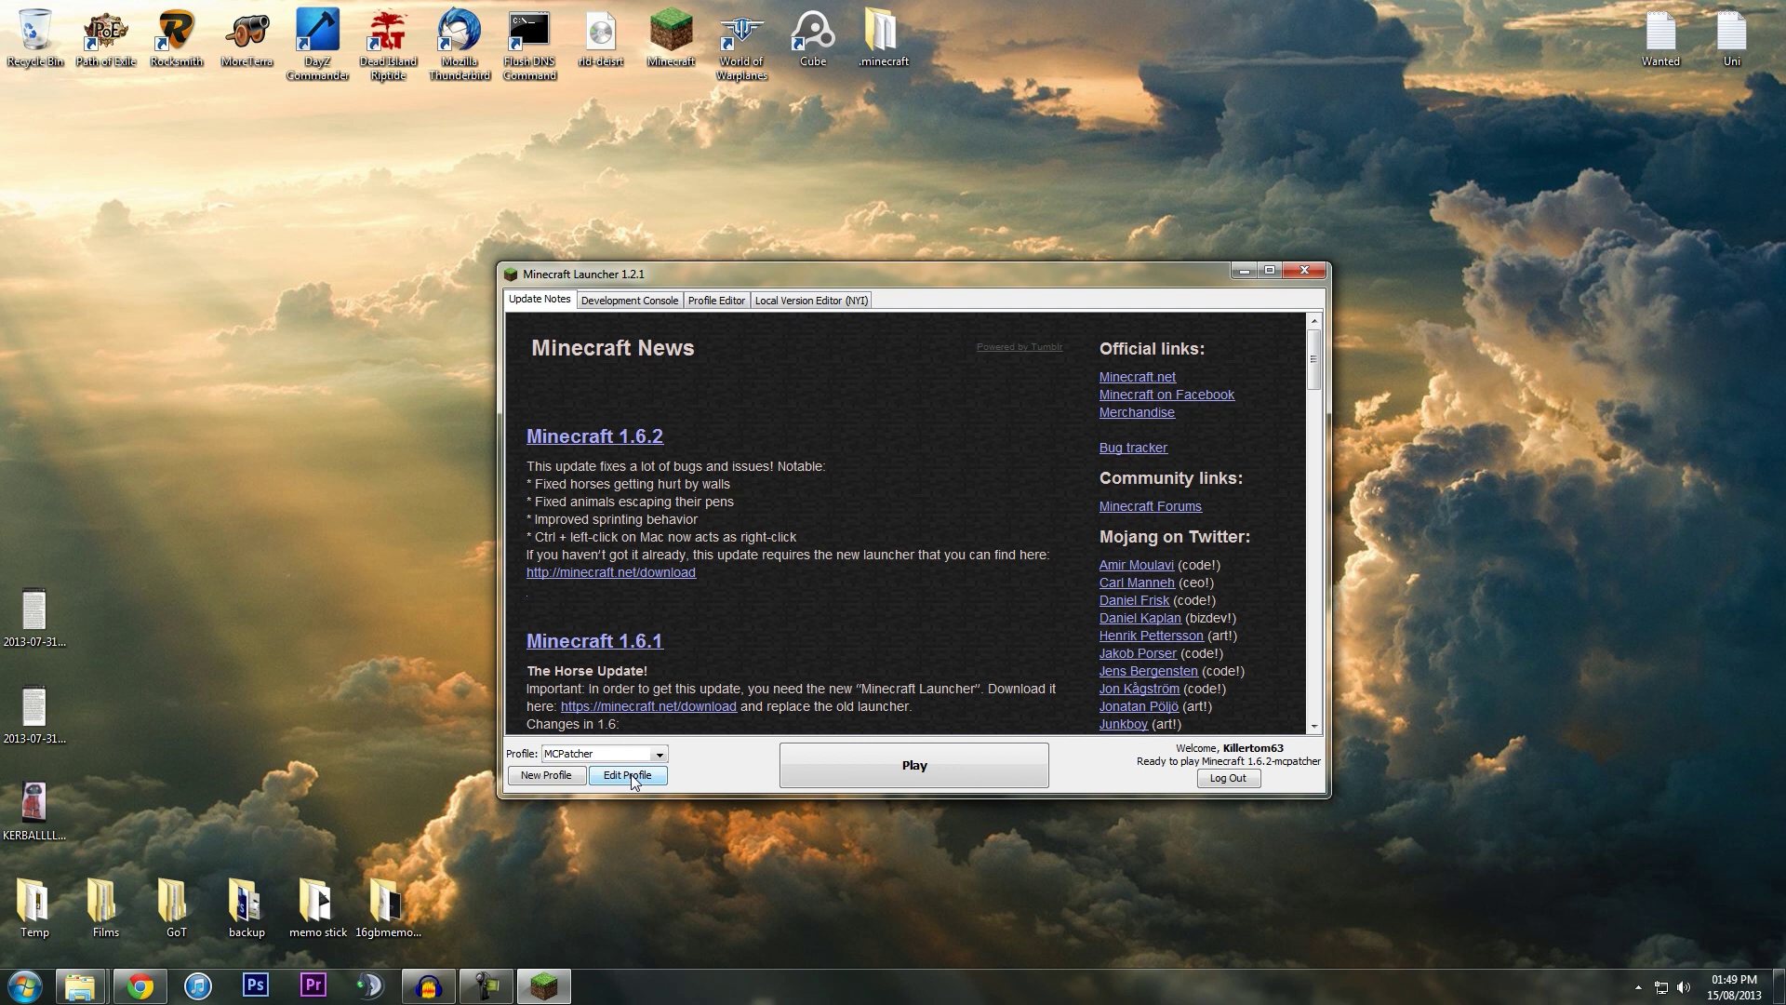
{"action": "left_click", "coordinate": [629, 776]}
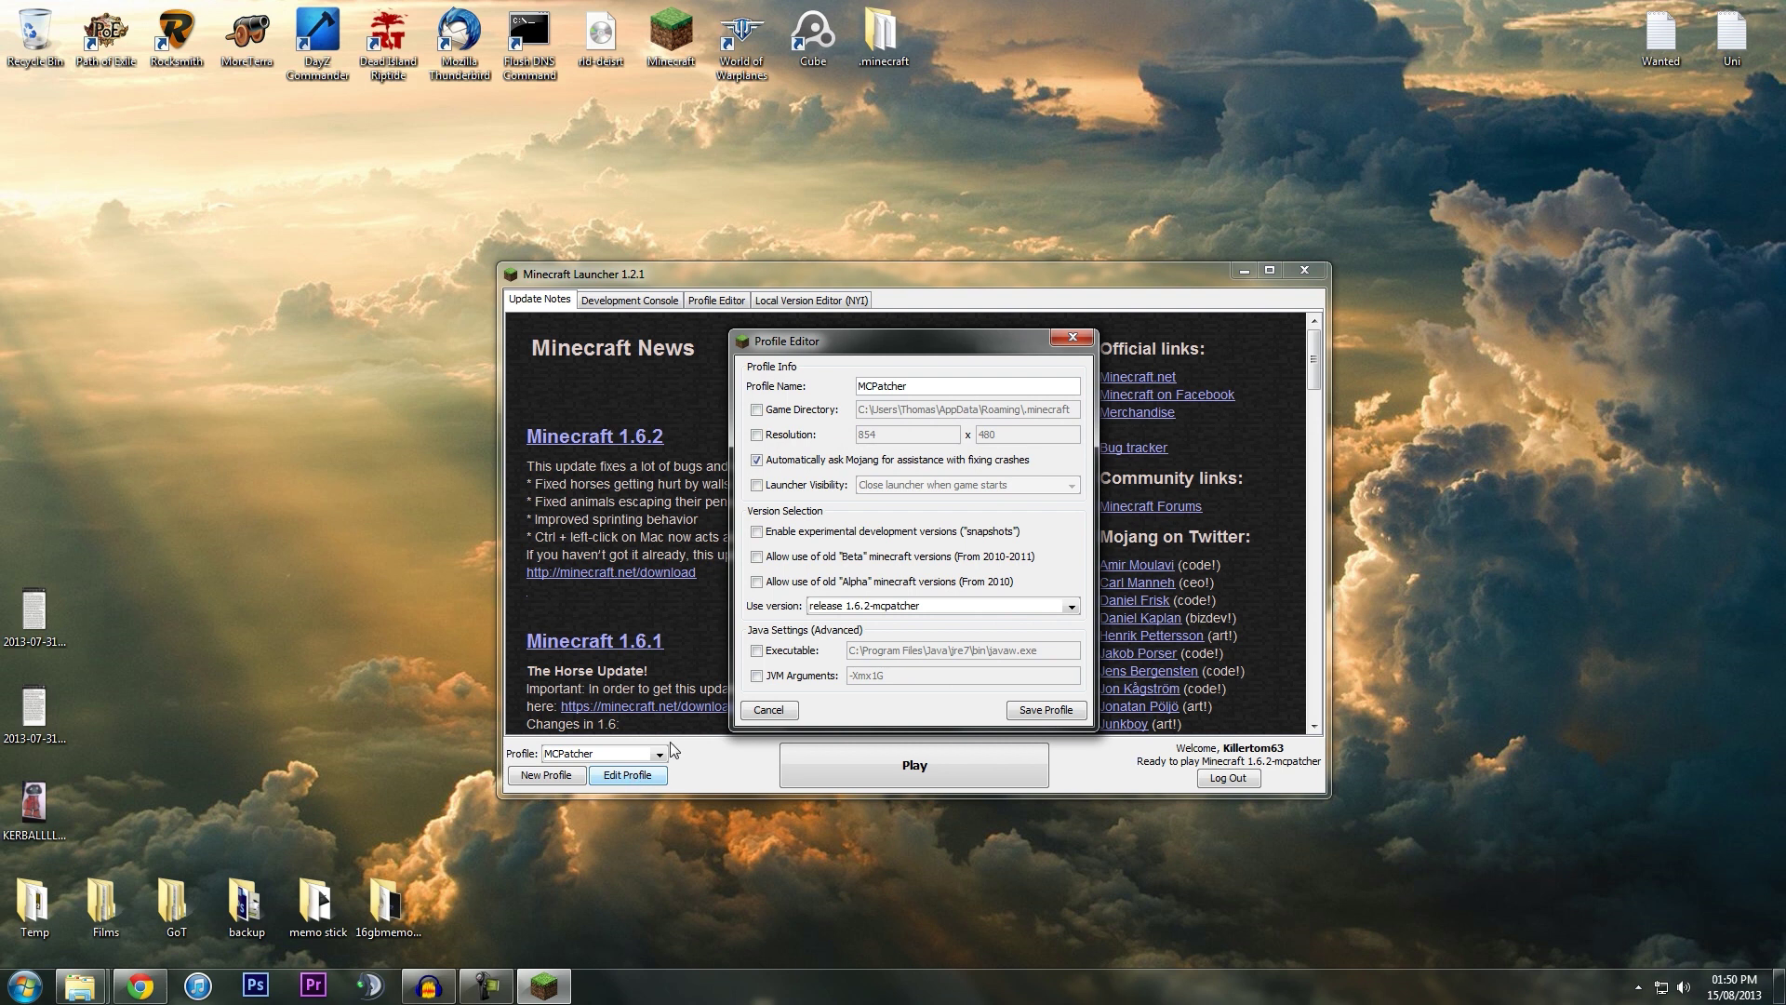
{"action": "left_click", "coordinate": [823, 610]}
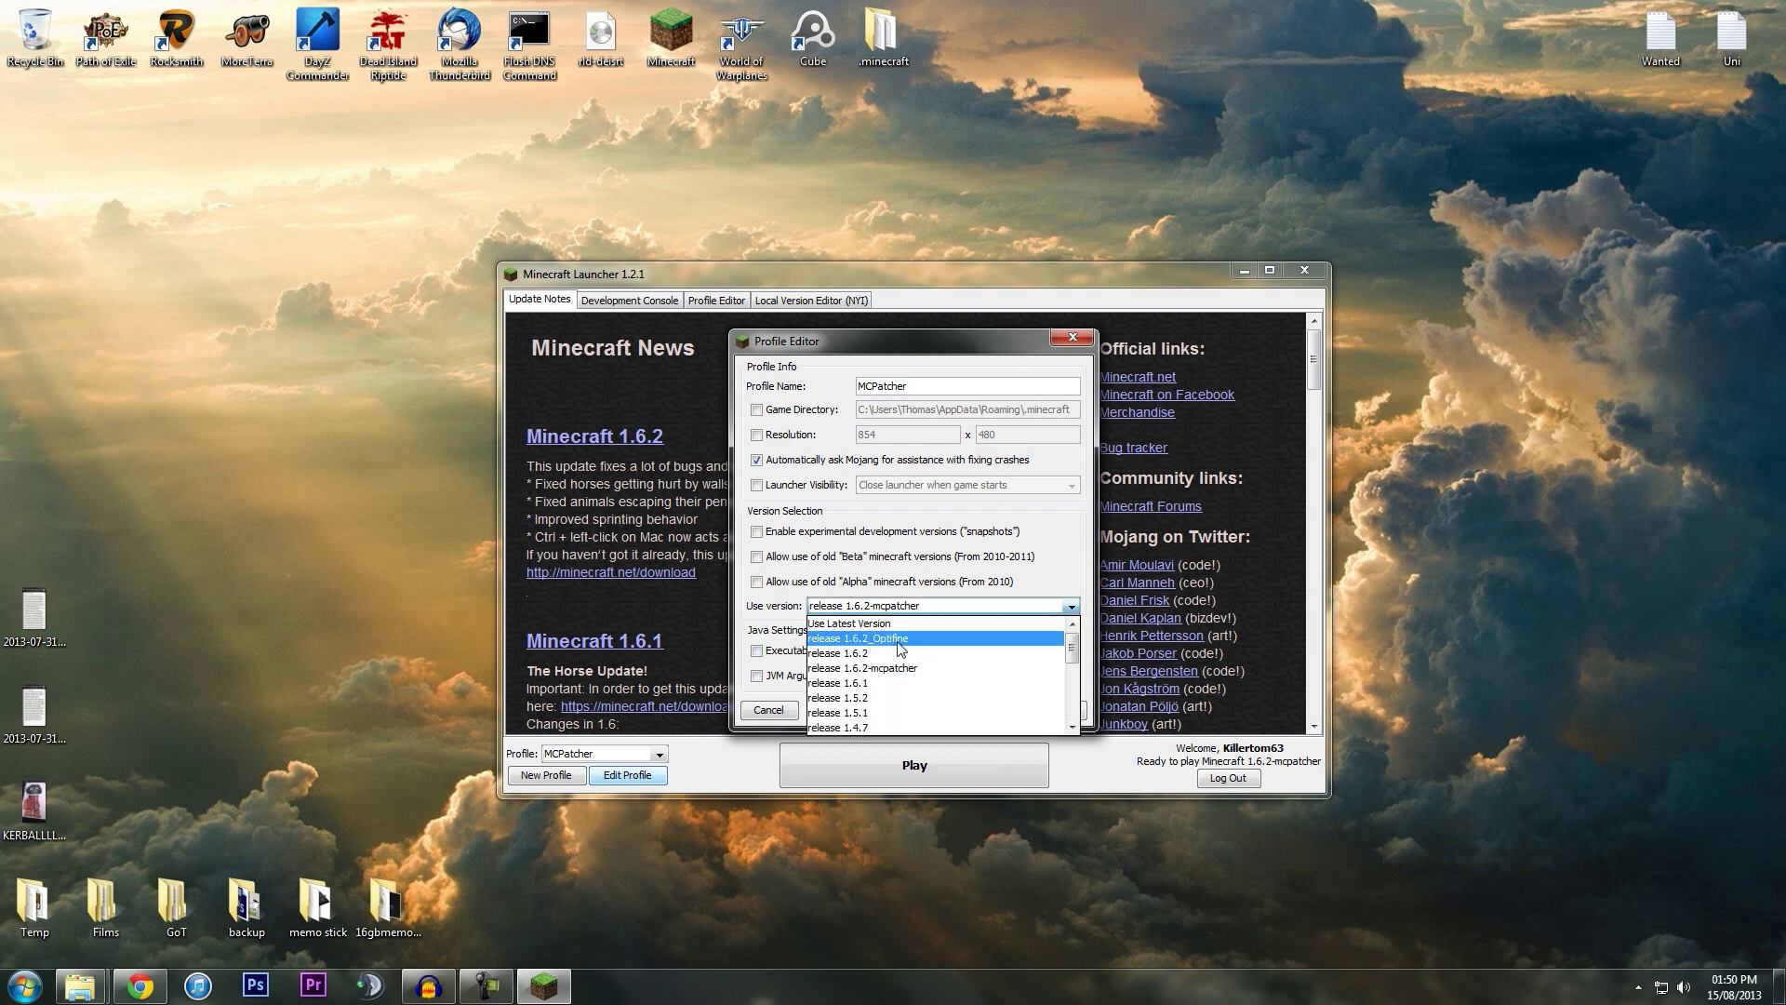
{"action": "left_click", "coordinate": [889, 640]}
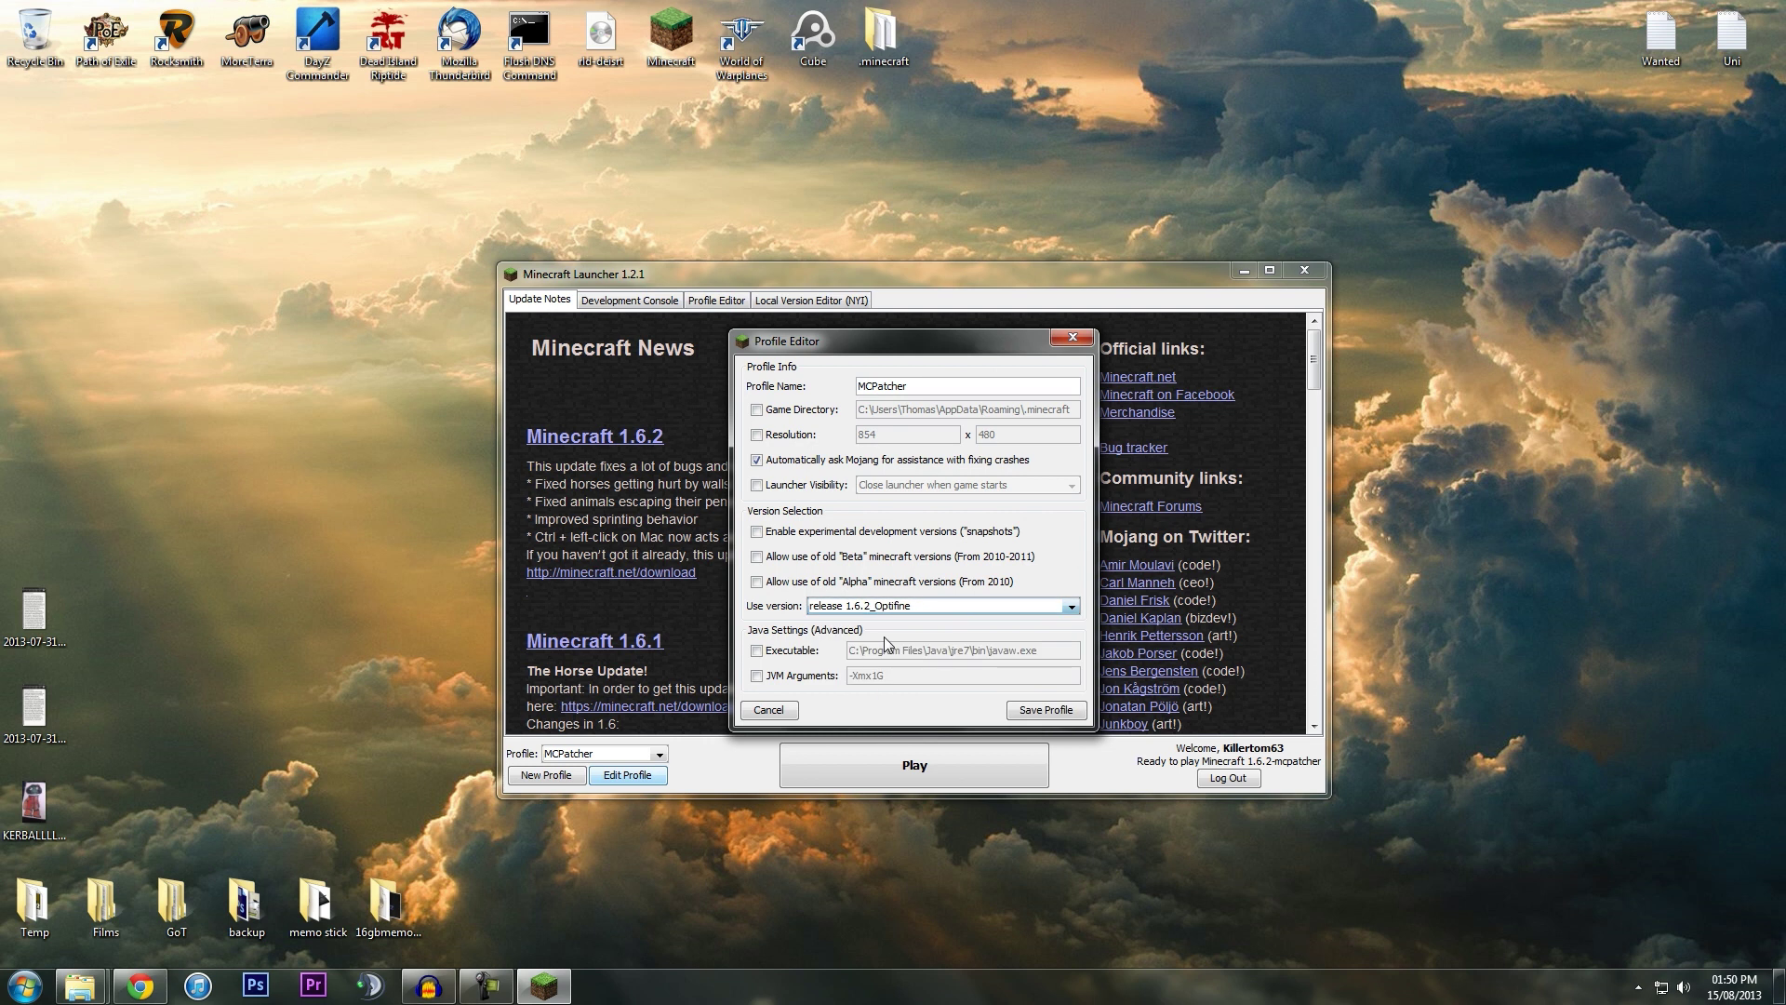
{"action": "left_click", "coordinate": [1050, 716]}
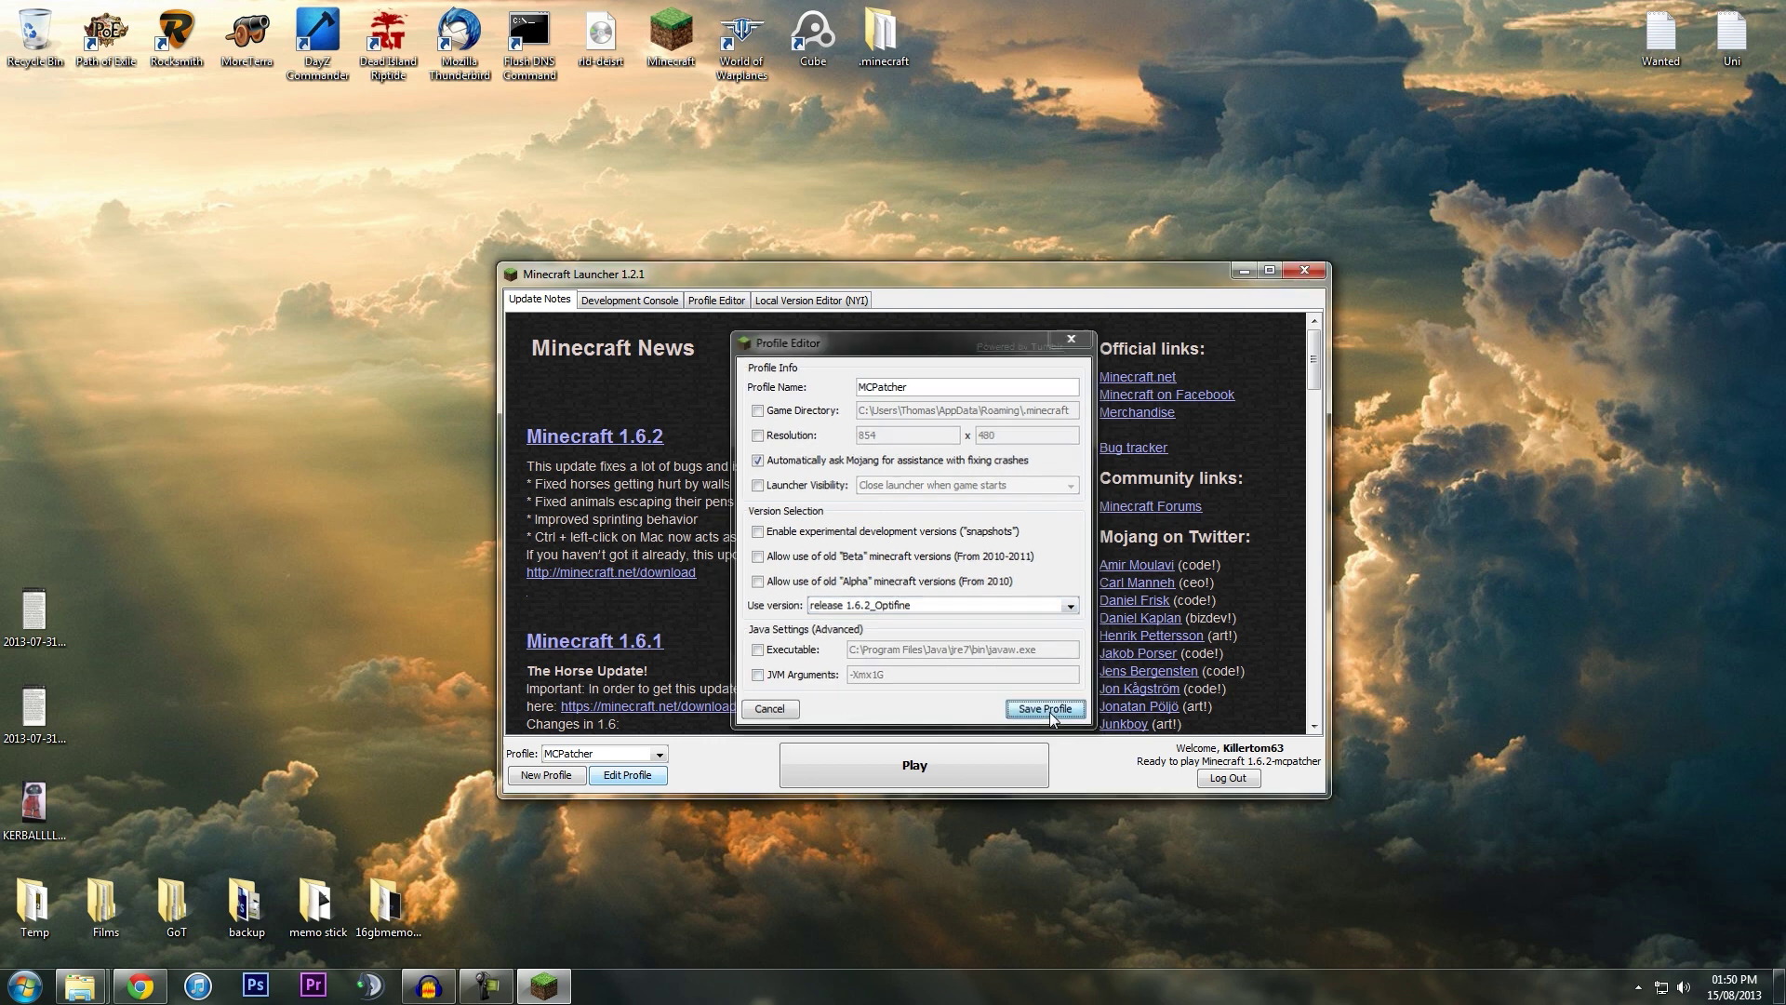
Step: Set the other launcher profile to release 1.6.2_Optifine and start the game
{"action": "left_click", "coordinate": [659, 755]}
{"action": "left_click", "coordinate": [660, 758]}
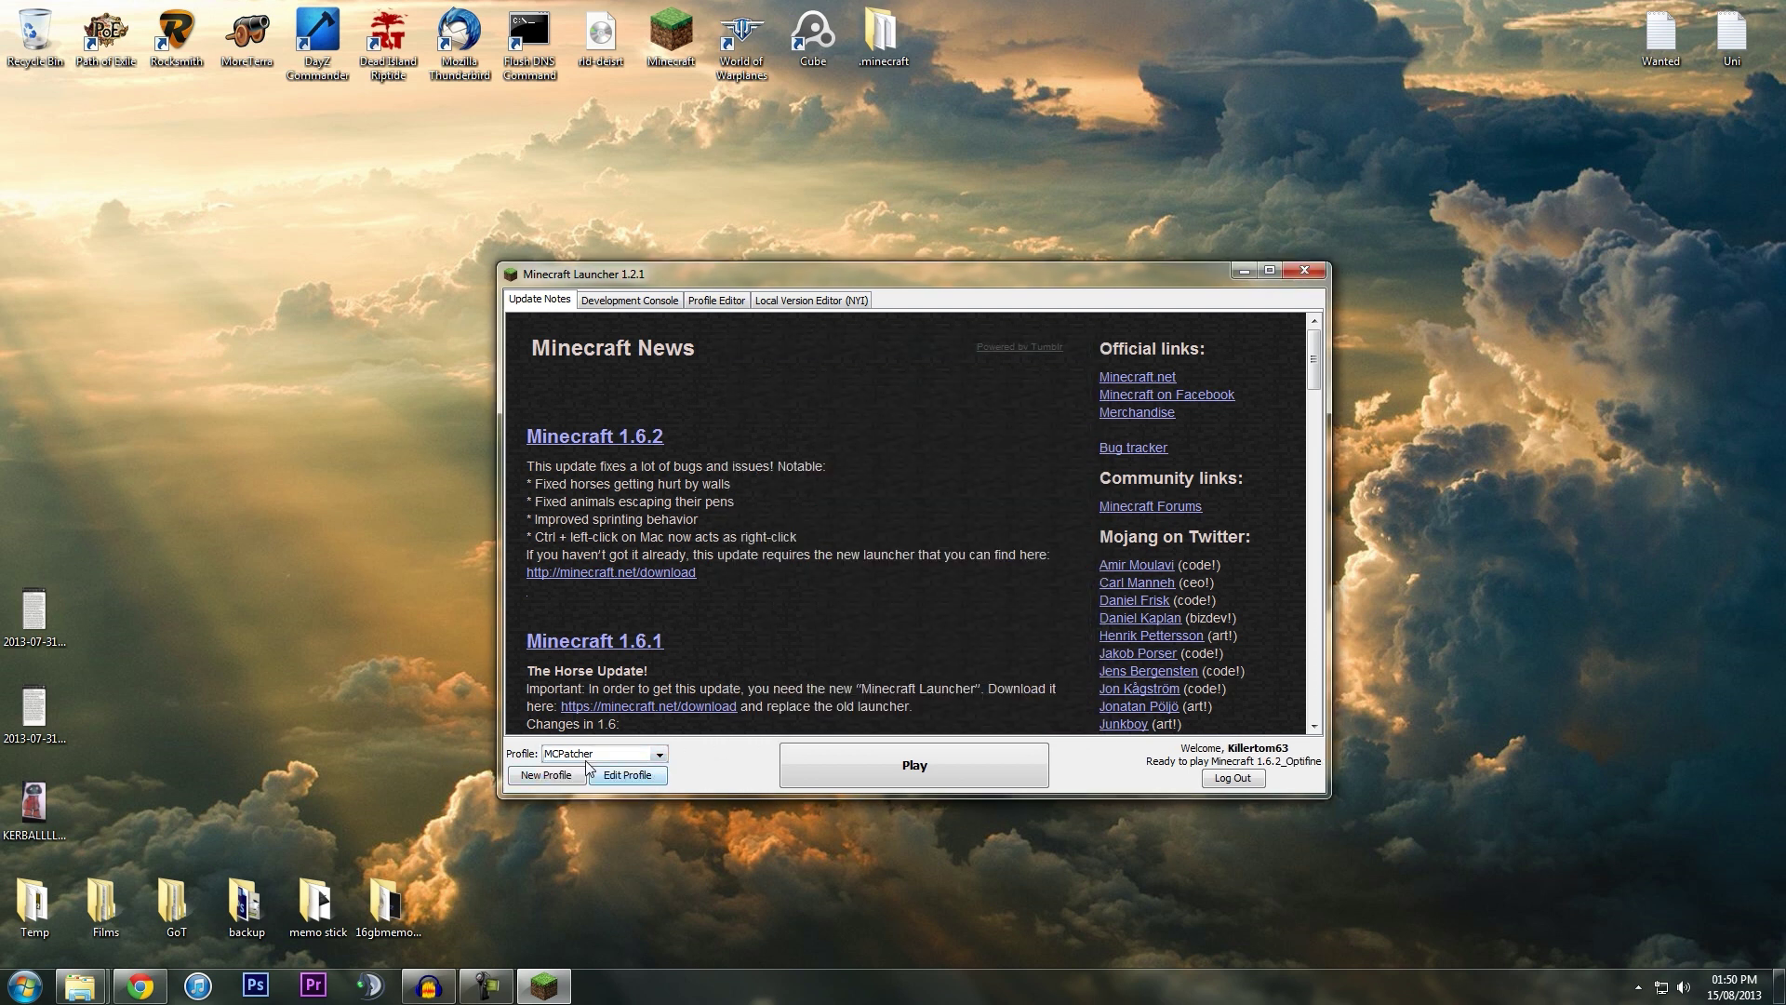
{"action": "left_click", "coordinate": [635, 755]}
{"action": "left_click", "coordinate": [614, 785]}
{"action": "left_click", "coordinate": [637, 778]}
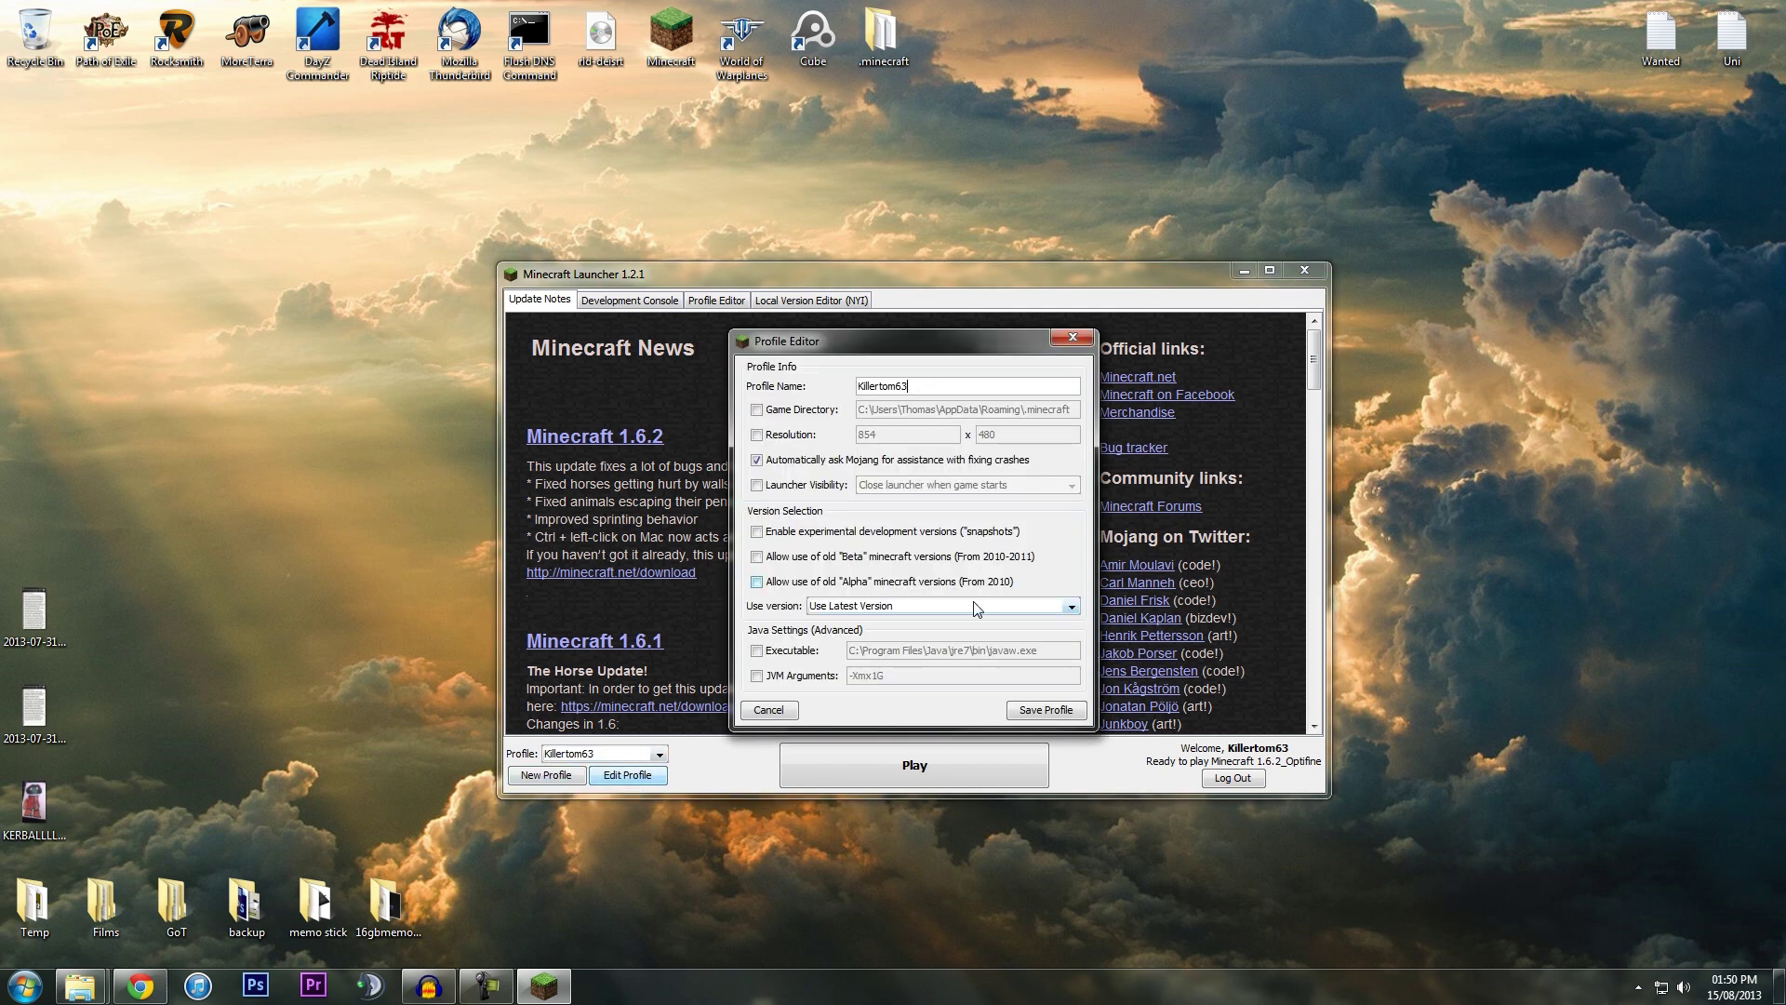
{"action": "left_click", "coordinate": [887, 609]}
{"action": "left_click", "coordinate": [884, 629]}
{"action": "left_click", "coordinate": [1046, 710]}
{"action": "left_click", "coordinate": [906, 778]}
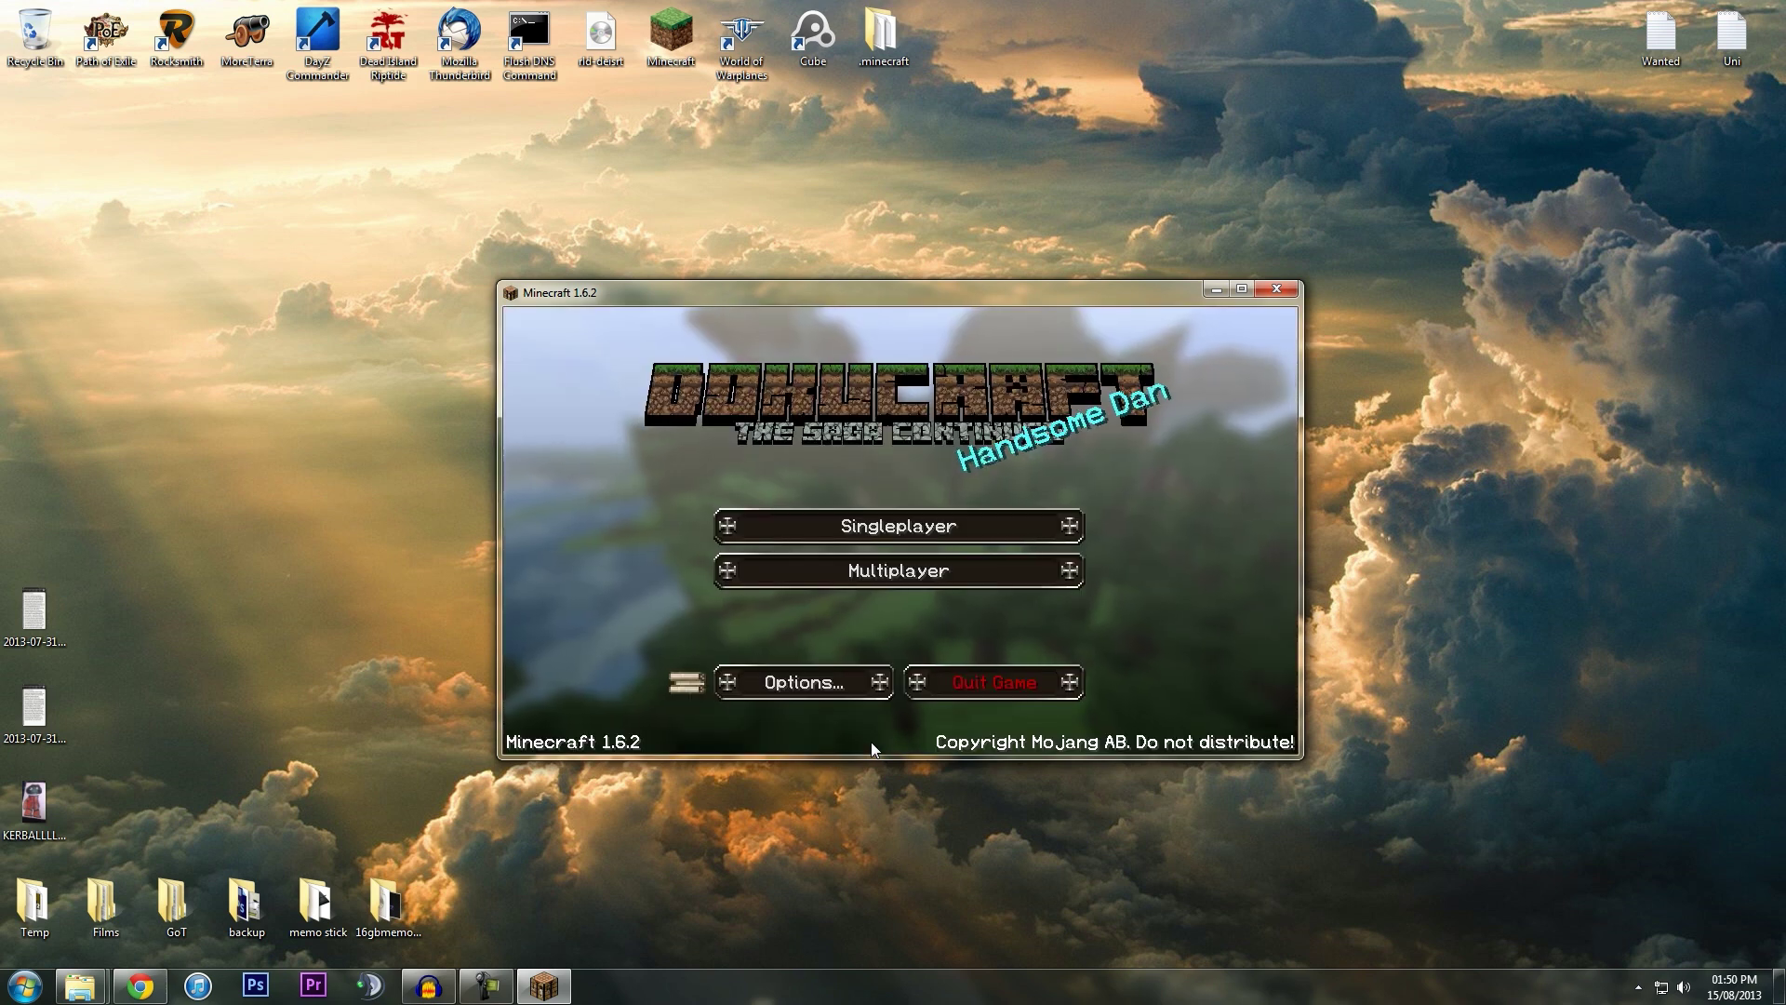
Step: Load the Test singleplayer world and pause the game
{"action": "left_click", "coordinate": [926, 530]}
{"action": "double_click", "coordinate": [817, 504]}
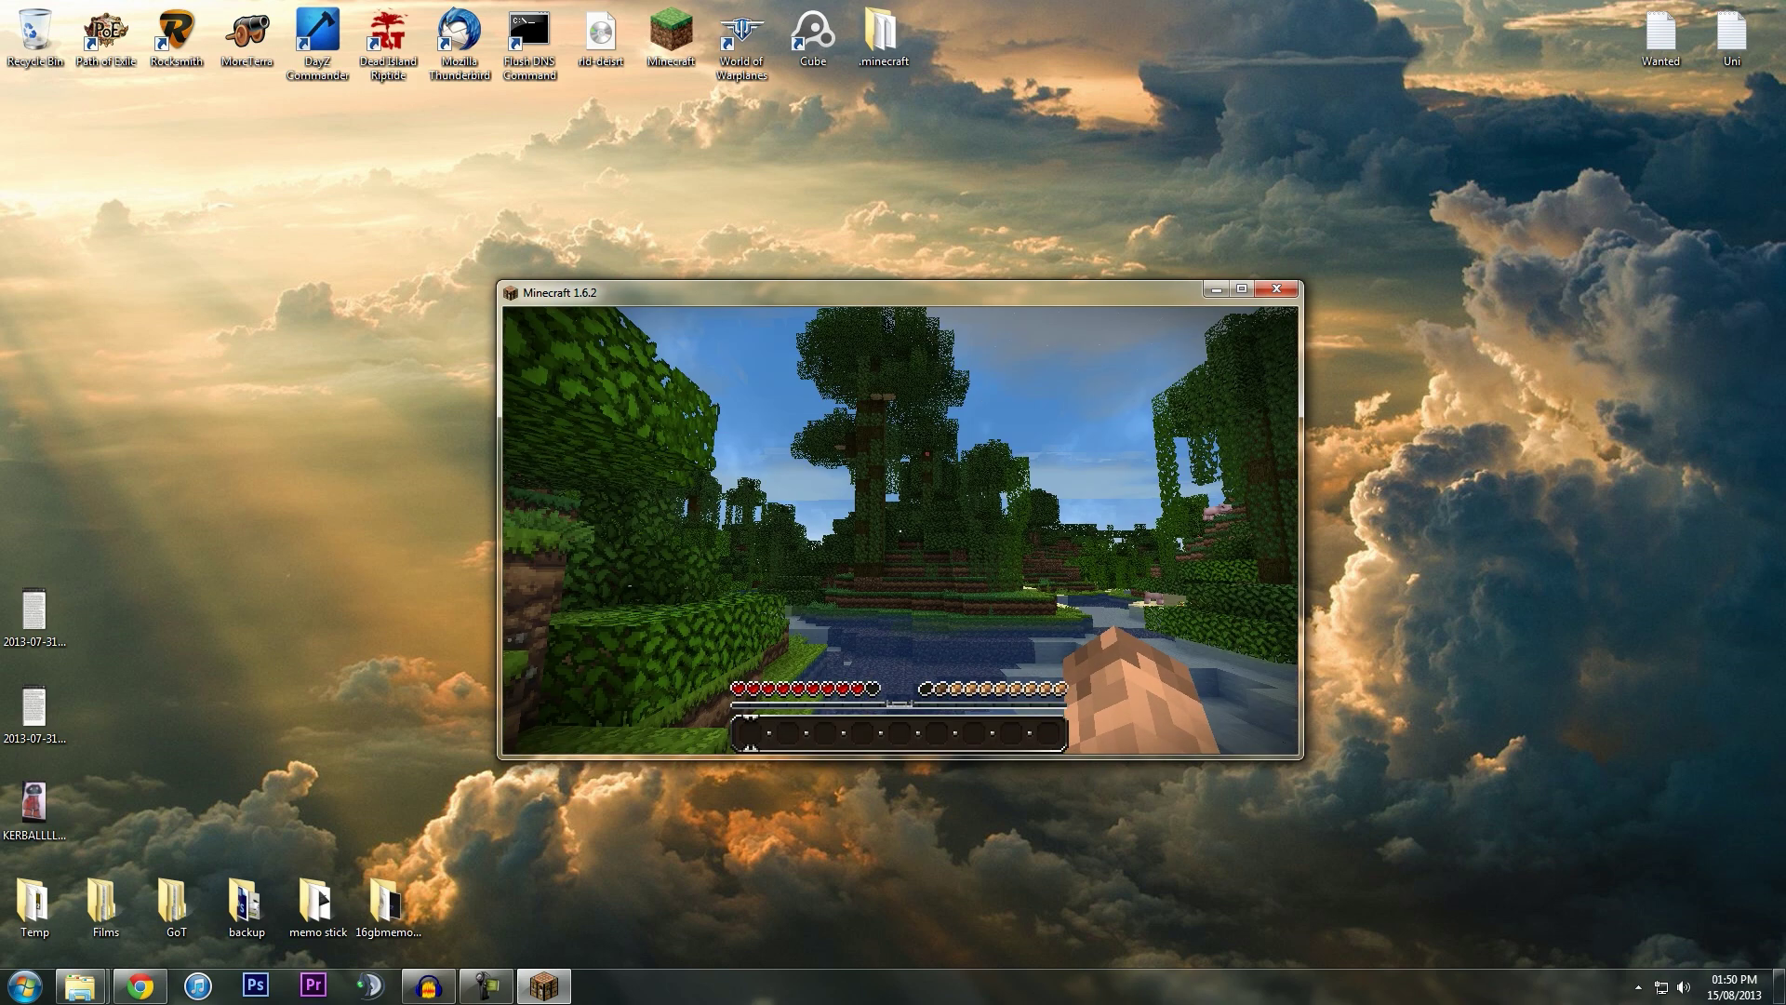
{"action": "key", "text": "Escape"}
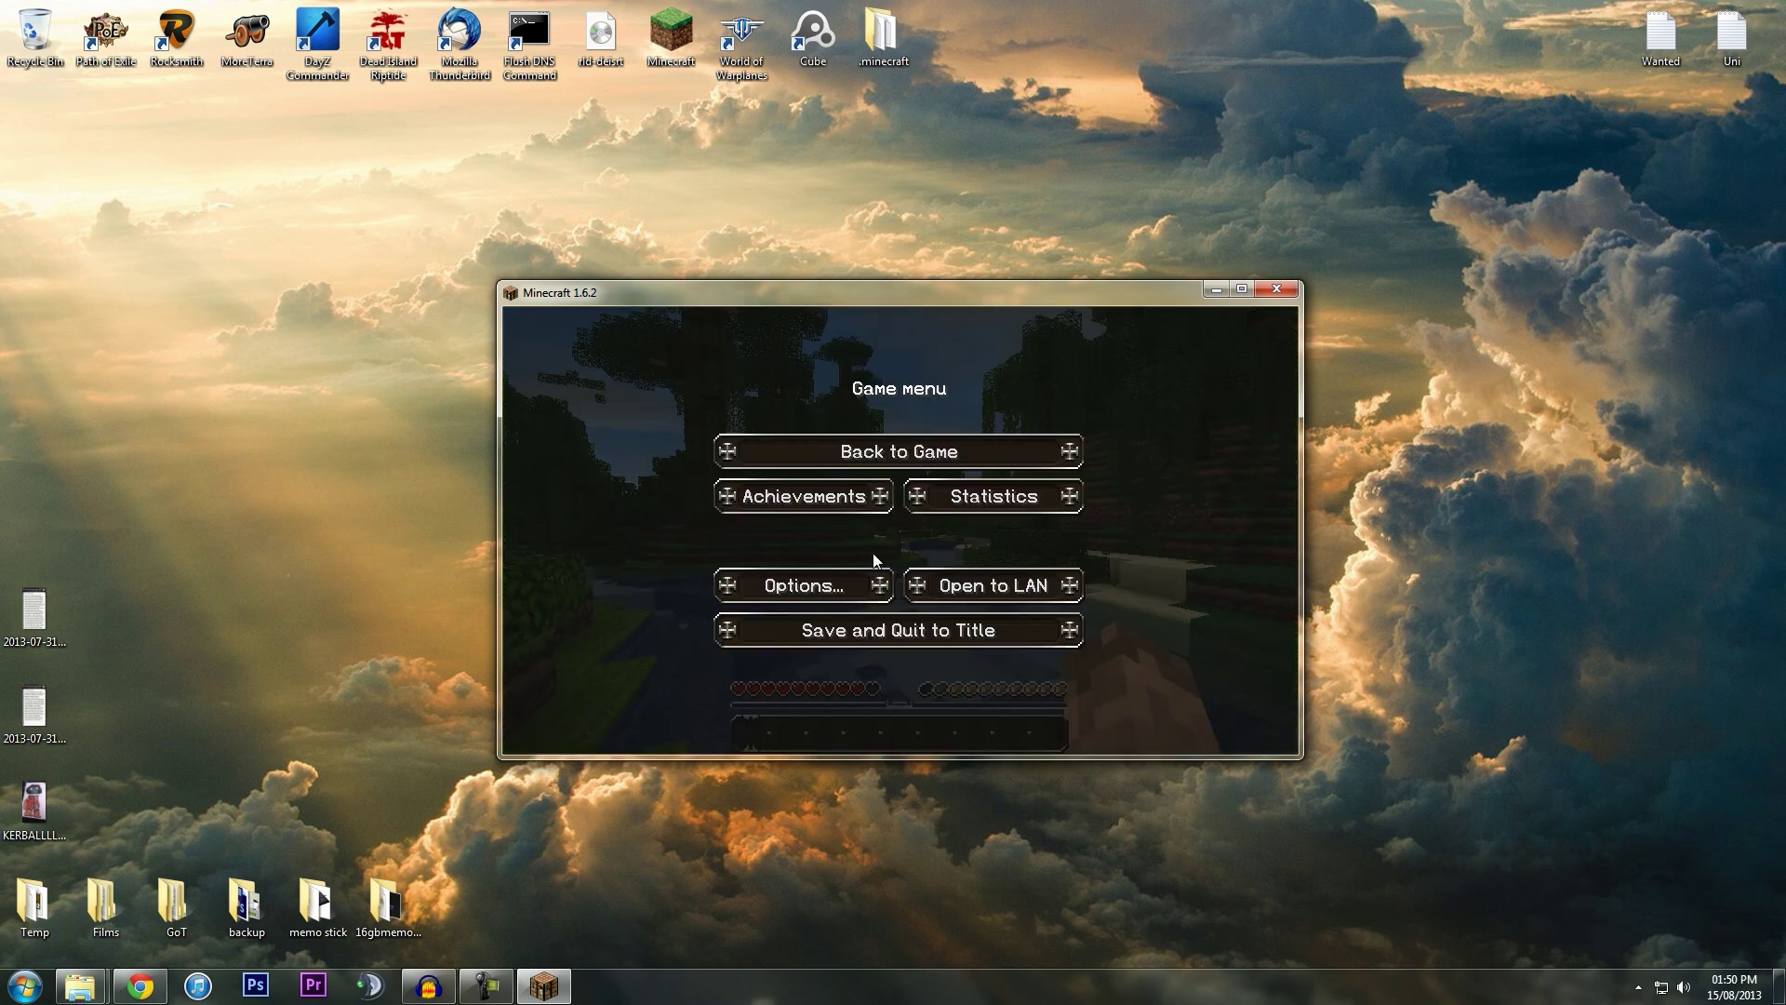
Step: Set Connected Textures to Fancy under Video Settings > Quality and resume play
{"action": "left_click", "coordinate": [795, 586]}
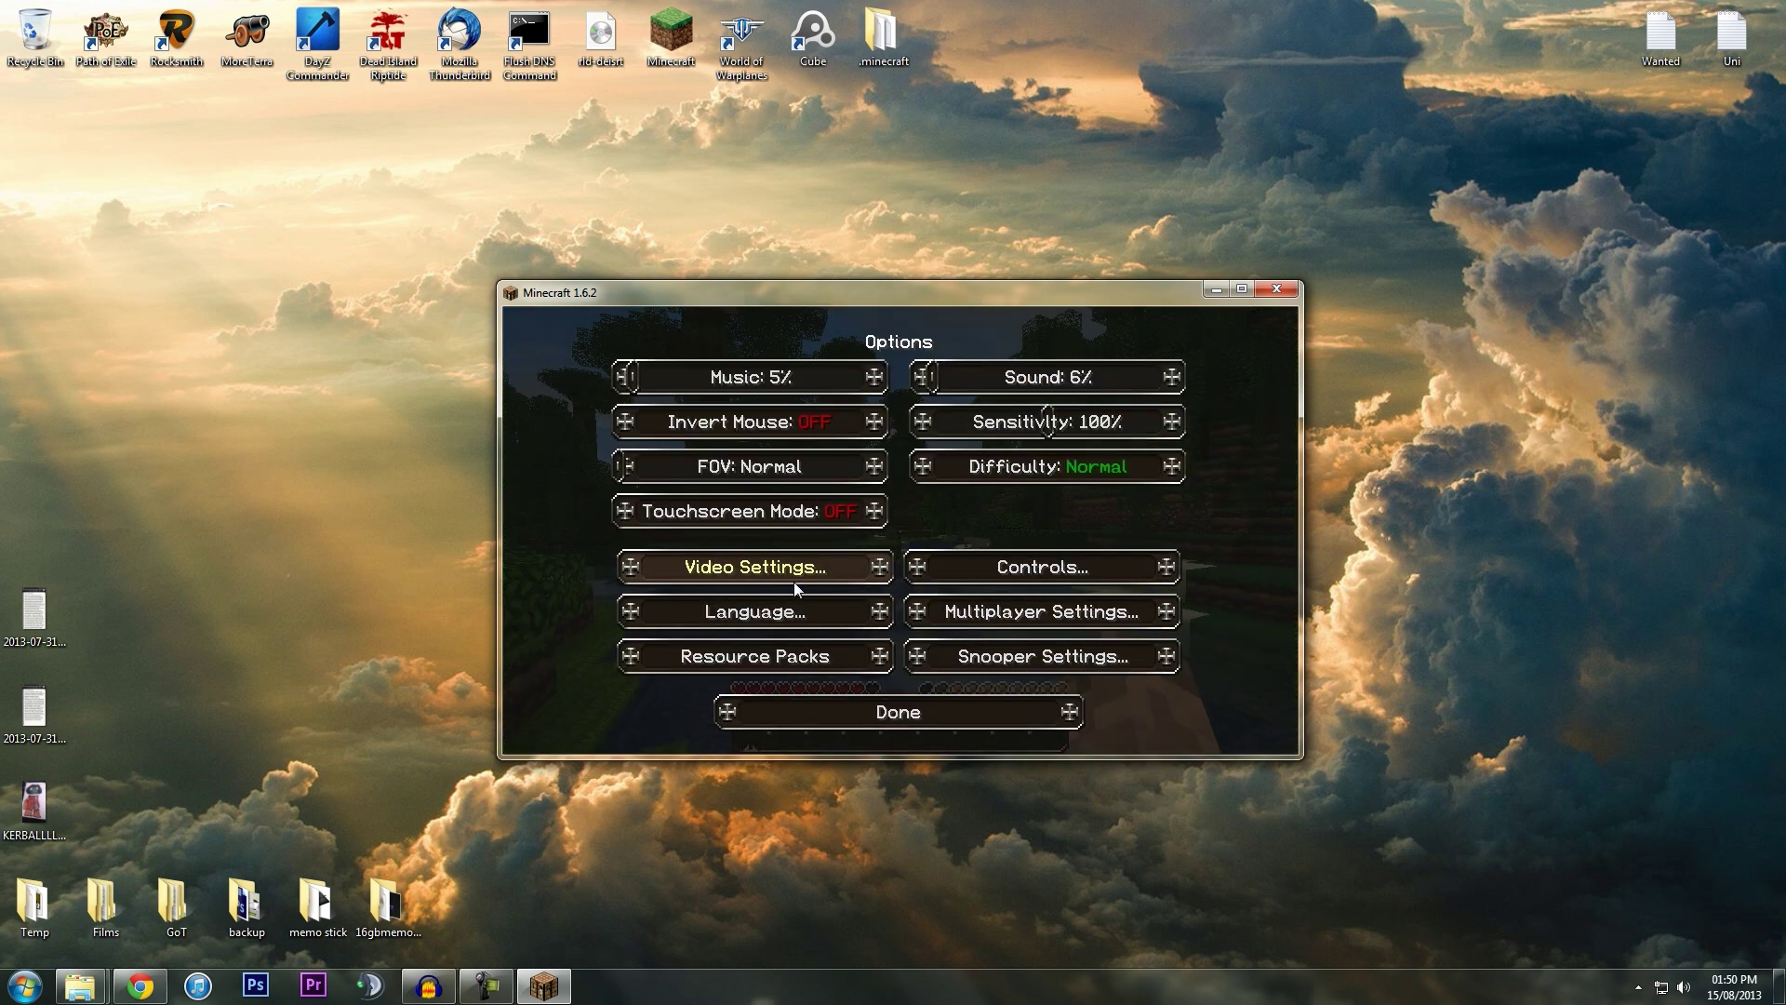
{"action": "left_click", "coordinate": [796, 575]}
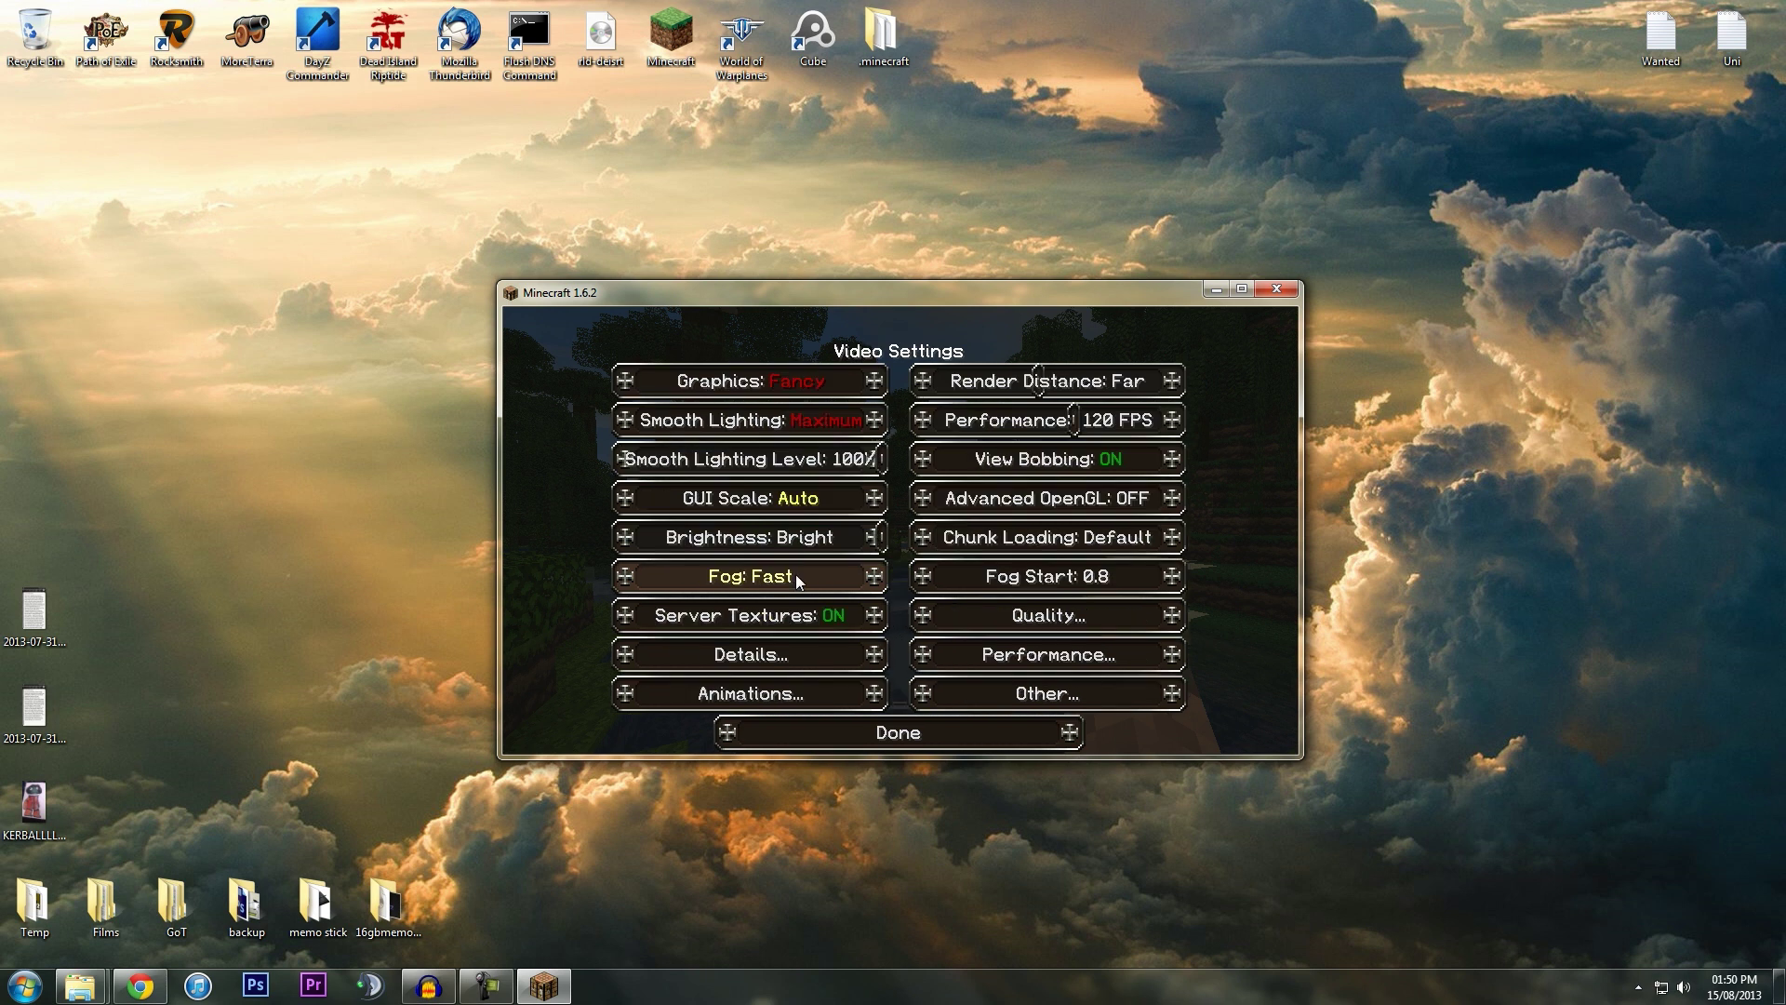
{"action": "left_click", "coordinate": [1139, 627]}
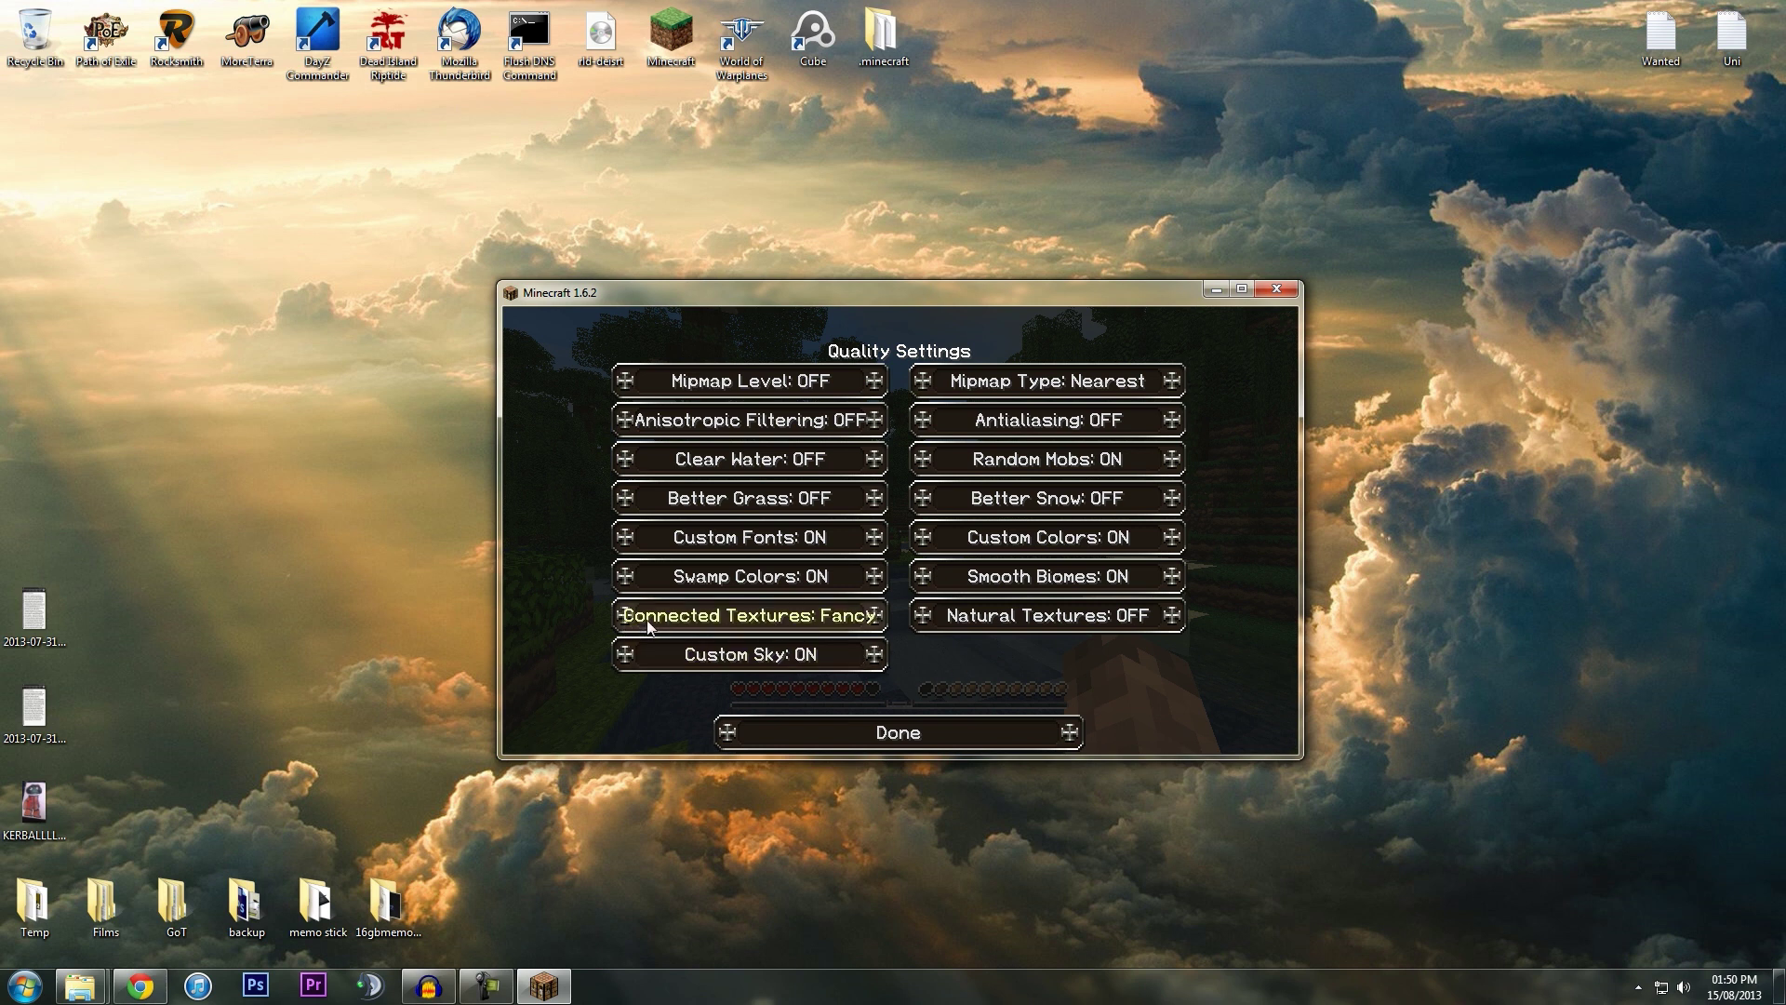
{"action": "left_click", "coordinate": [749, 618]}
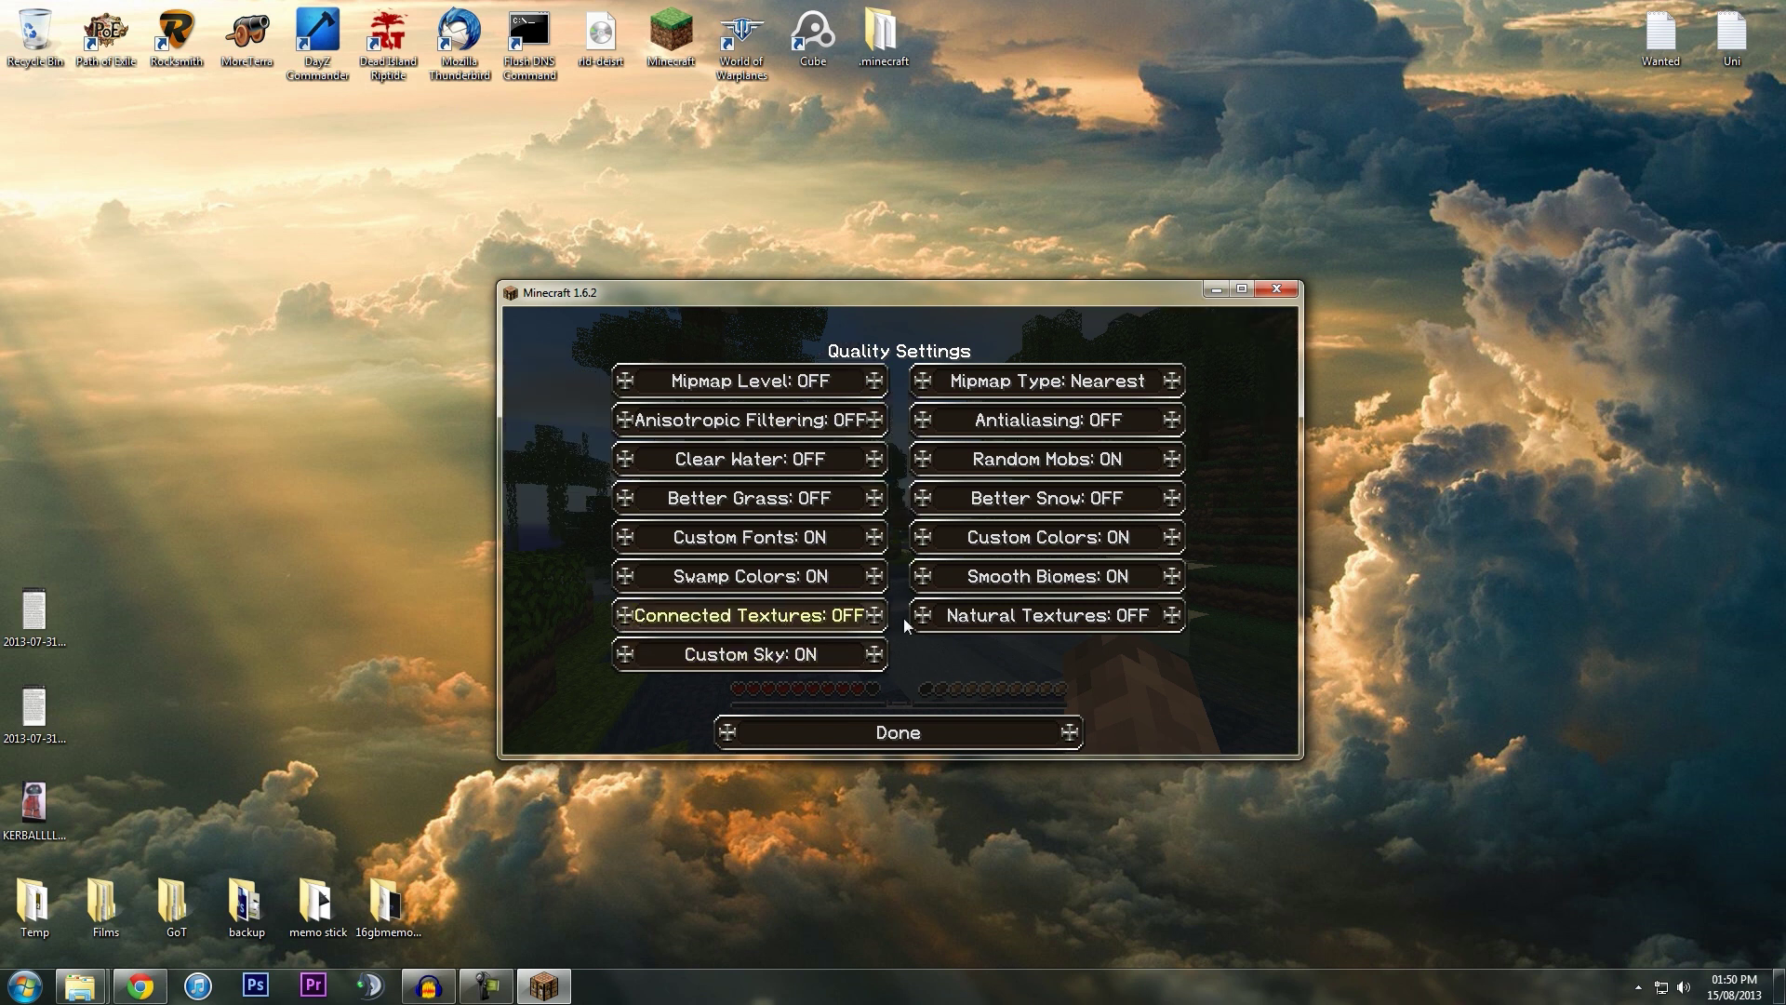
{"action": "left_click", "coordinate": [688, 617]}
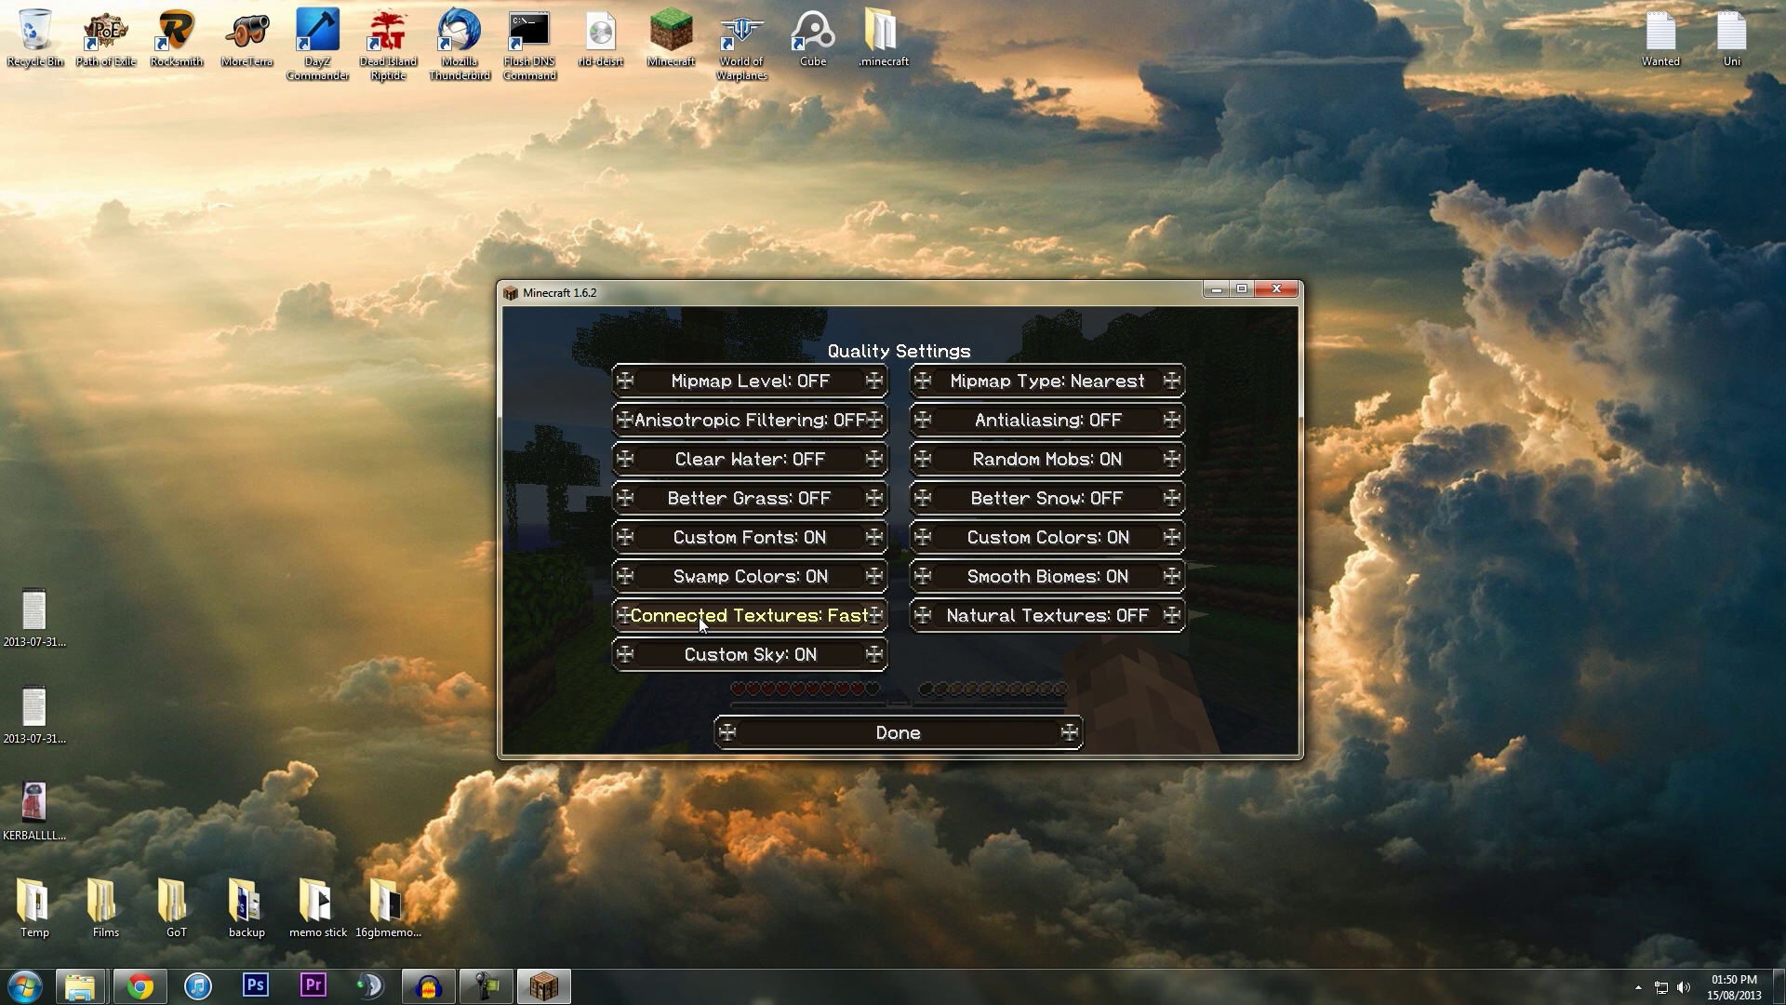
{"action": "left_click", "coordinate": [892, 735]}
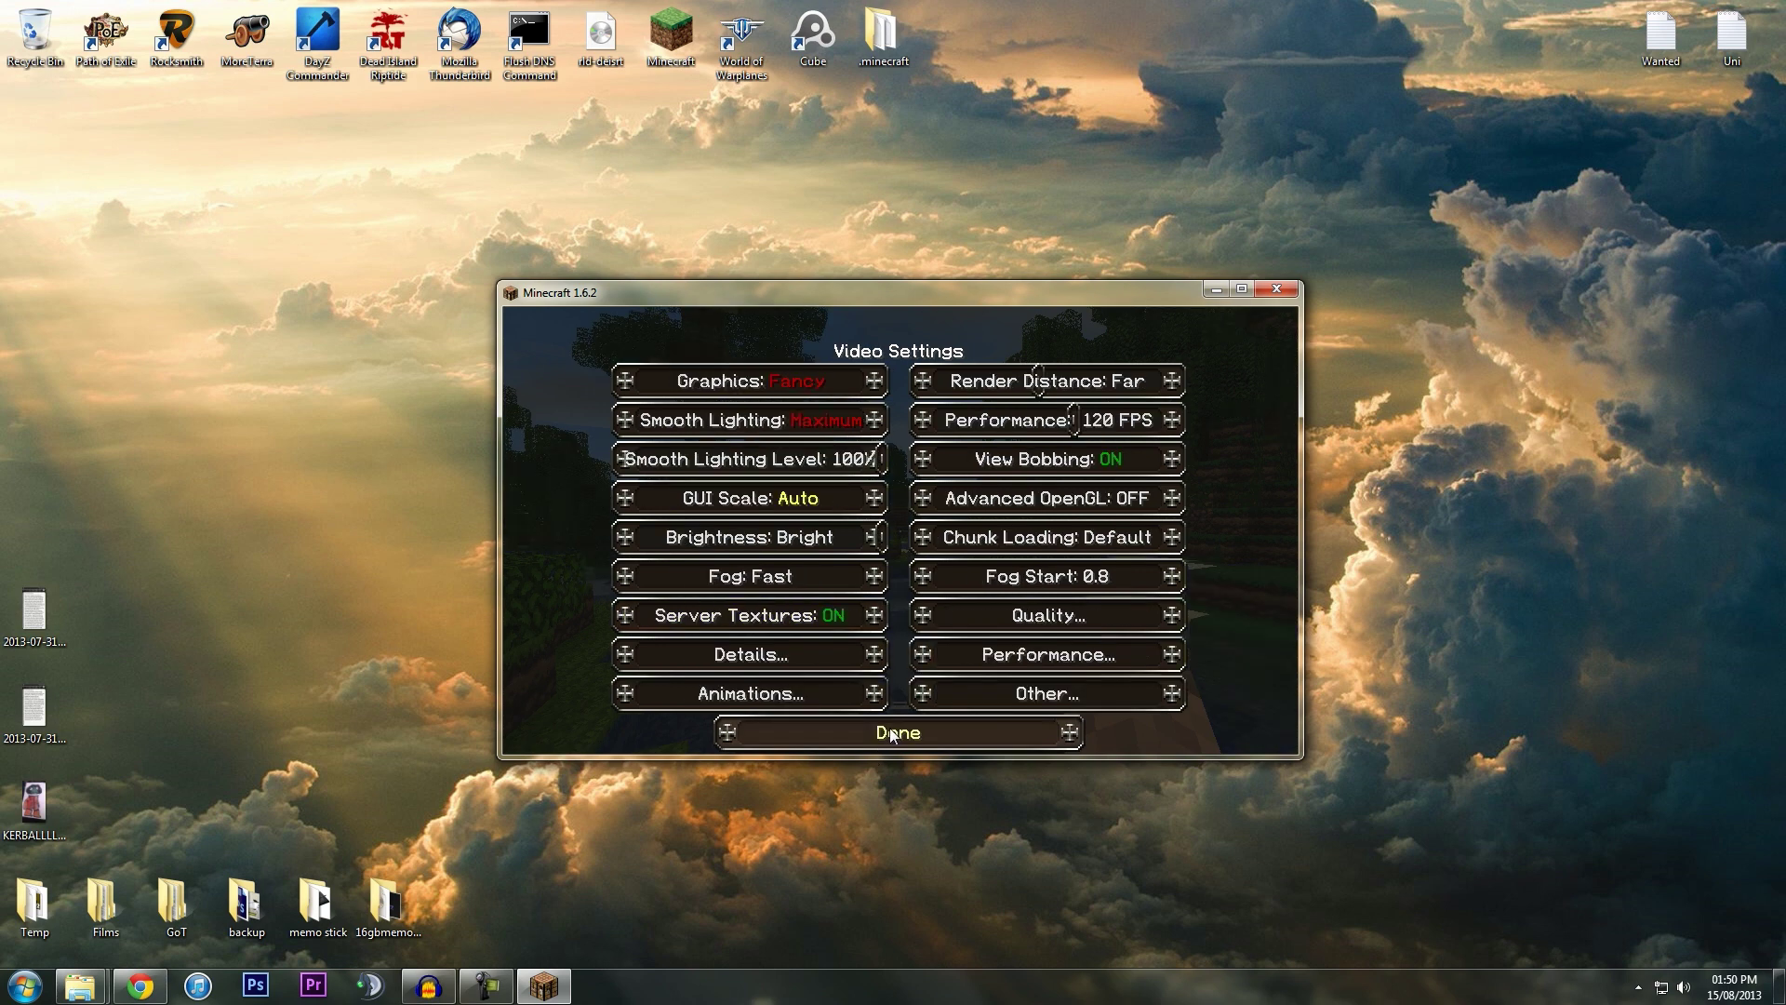
{"action": "left_click", "coordinate": [888, 735]}
{"action": "left_click", "coordinate": [868, 735]}
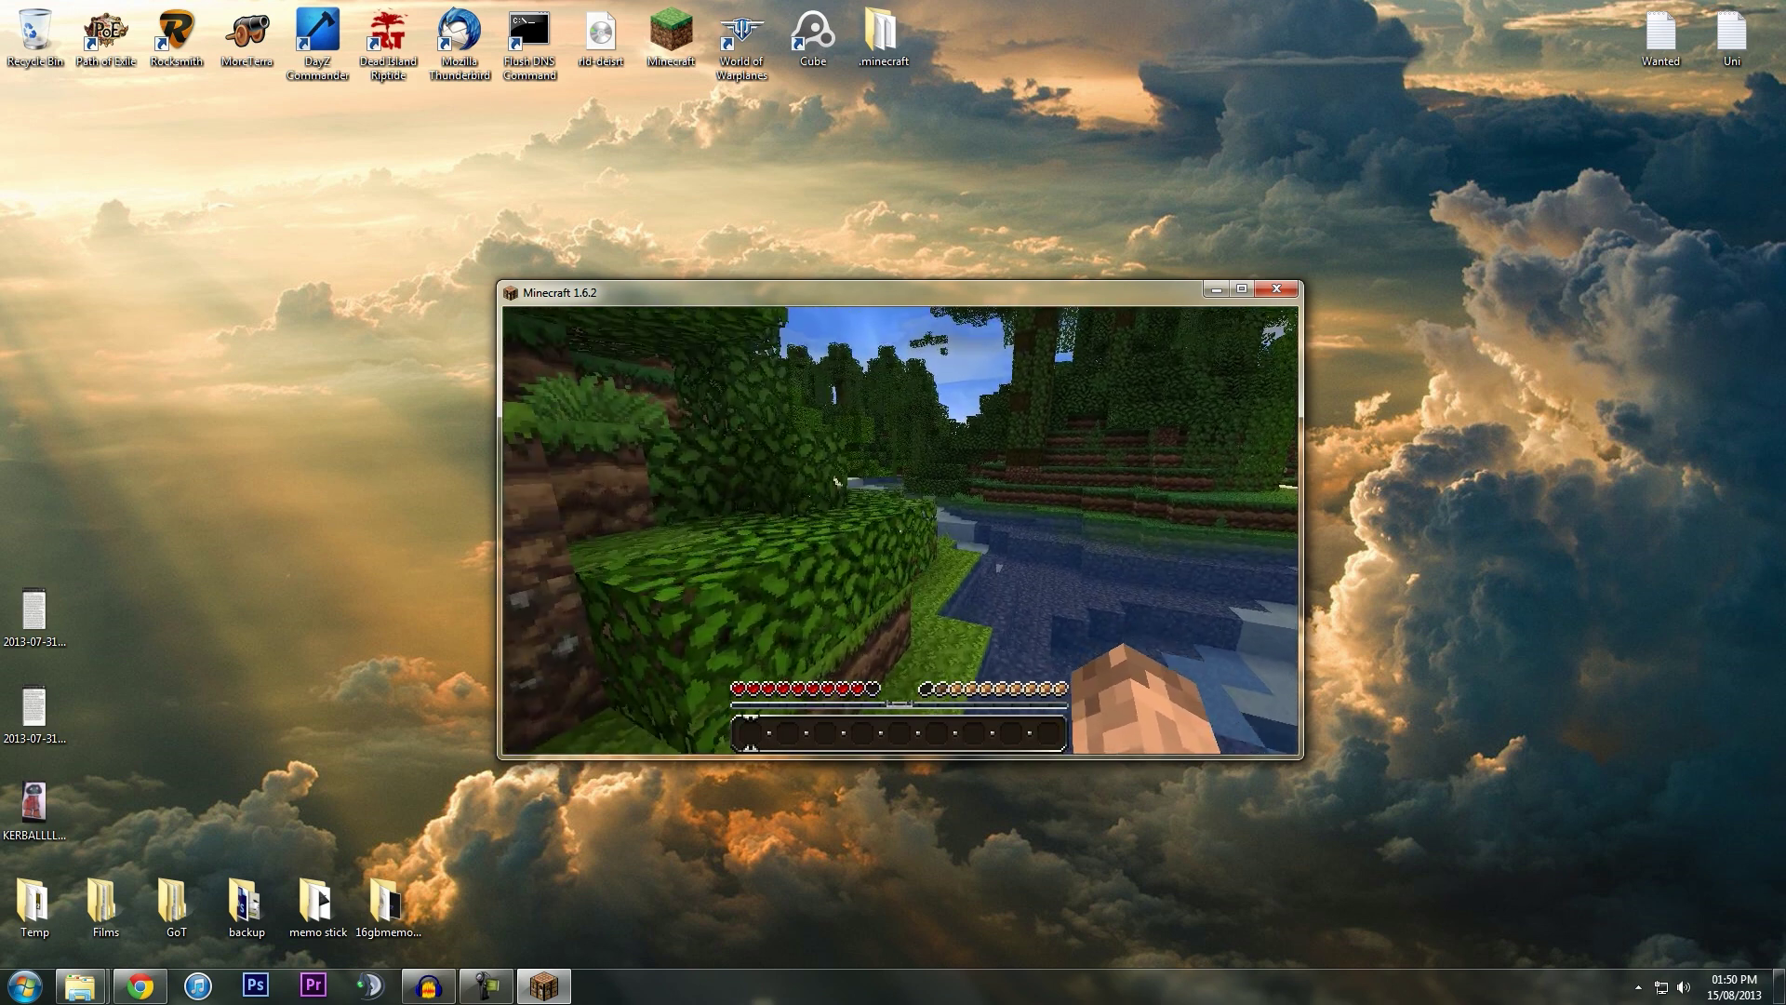
Step: Walk along the riverbank, climb onto the jungle leaf canopy and head toward the river
{"action": "key", "text": "w"}
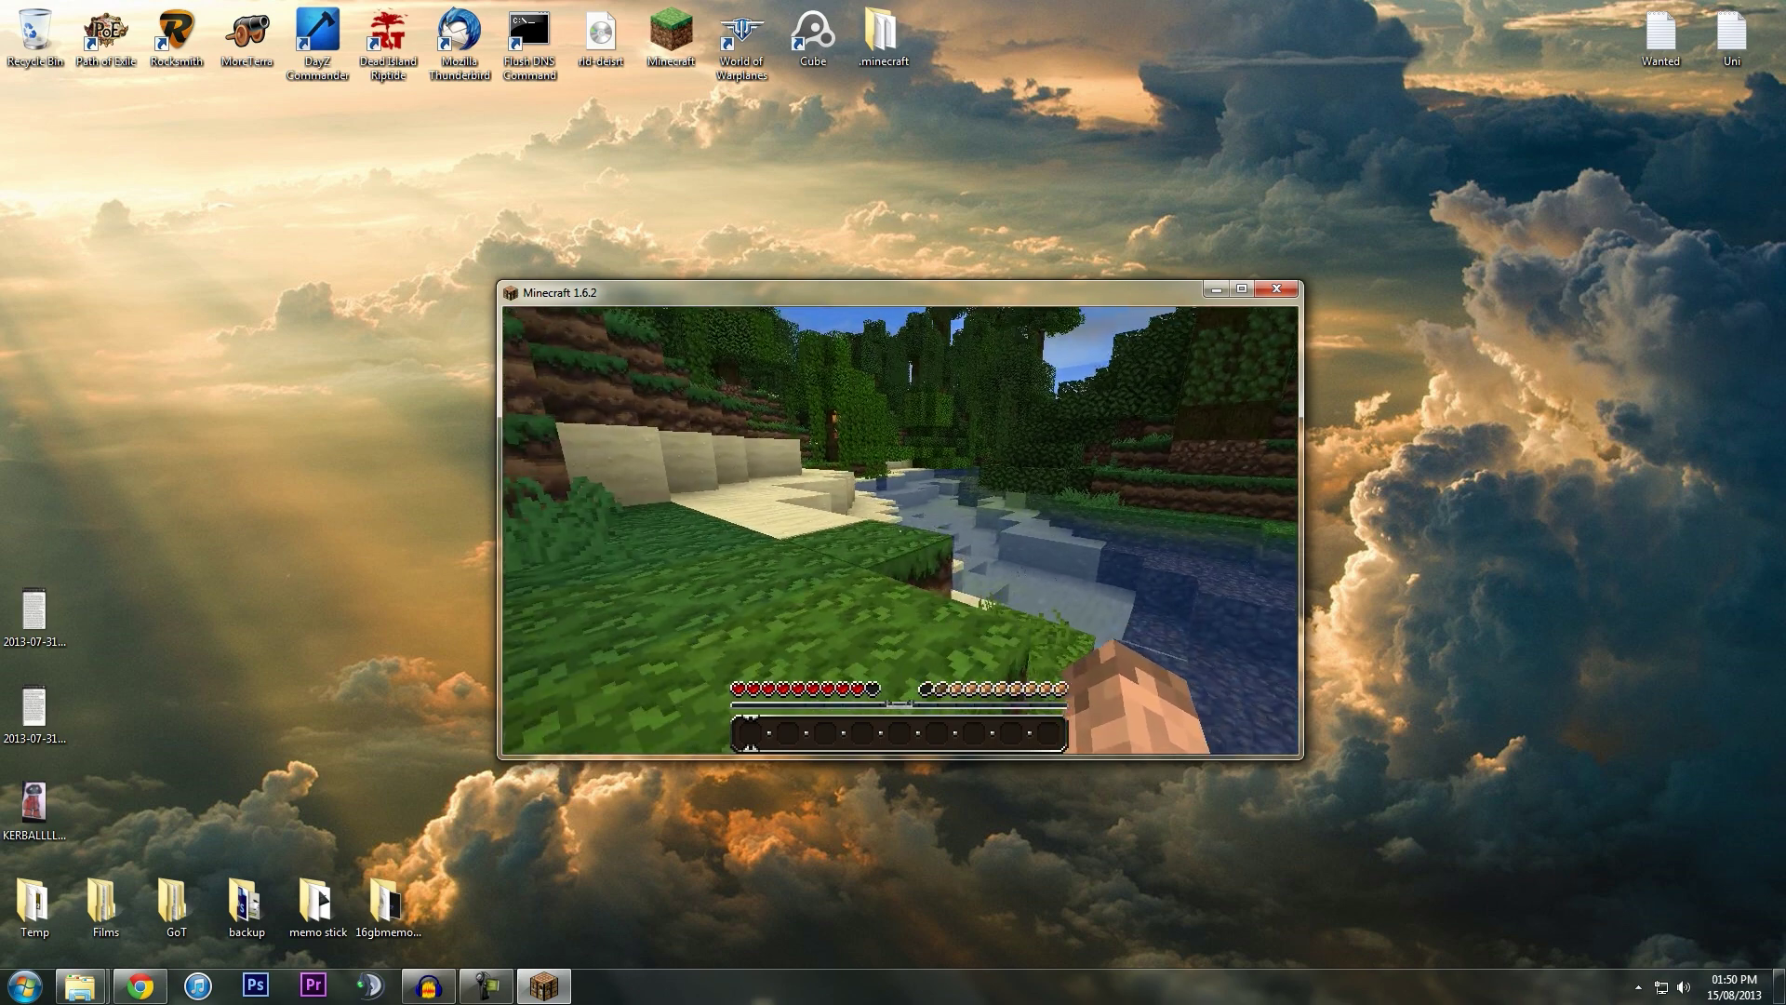
{"action": "key", "text": "w"}
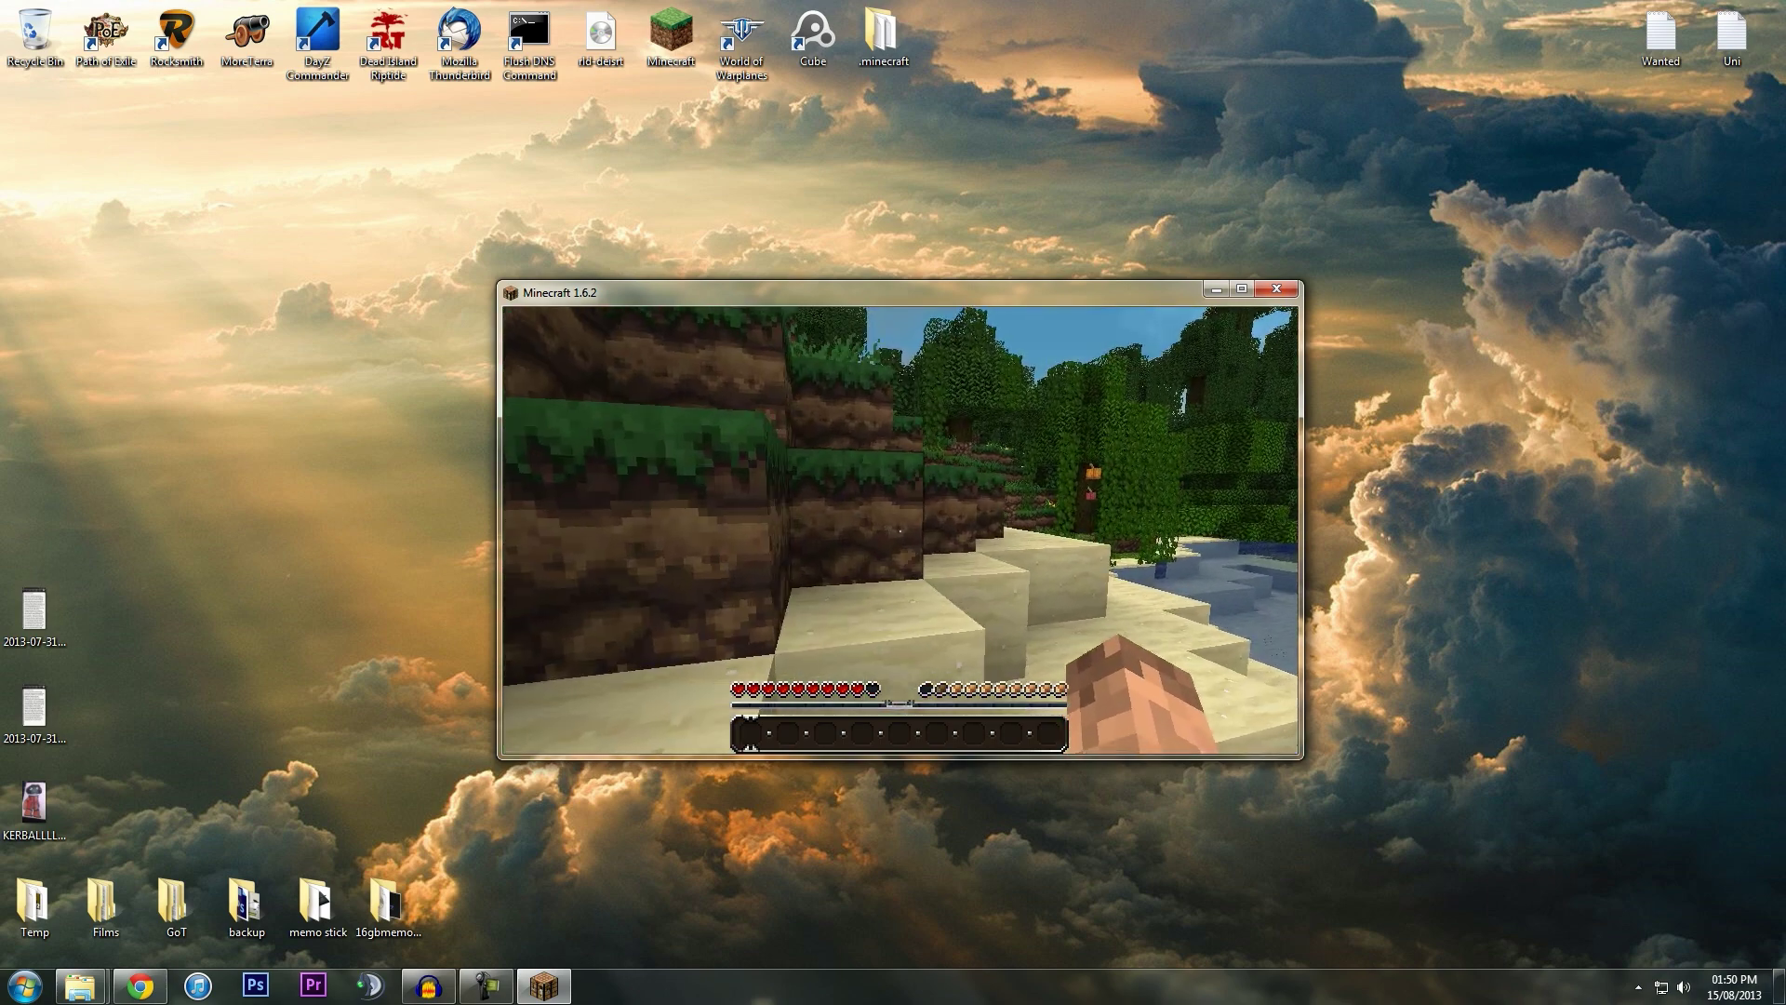
{"action": "key", "text": "w"}
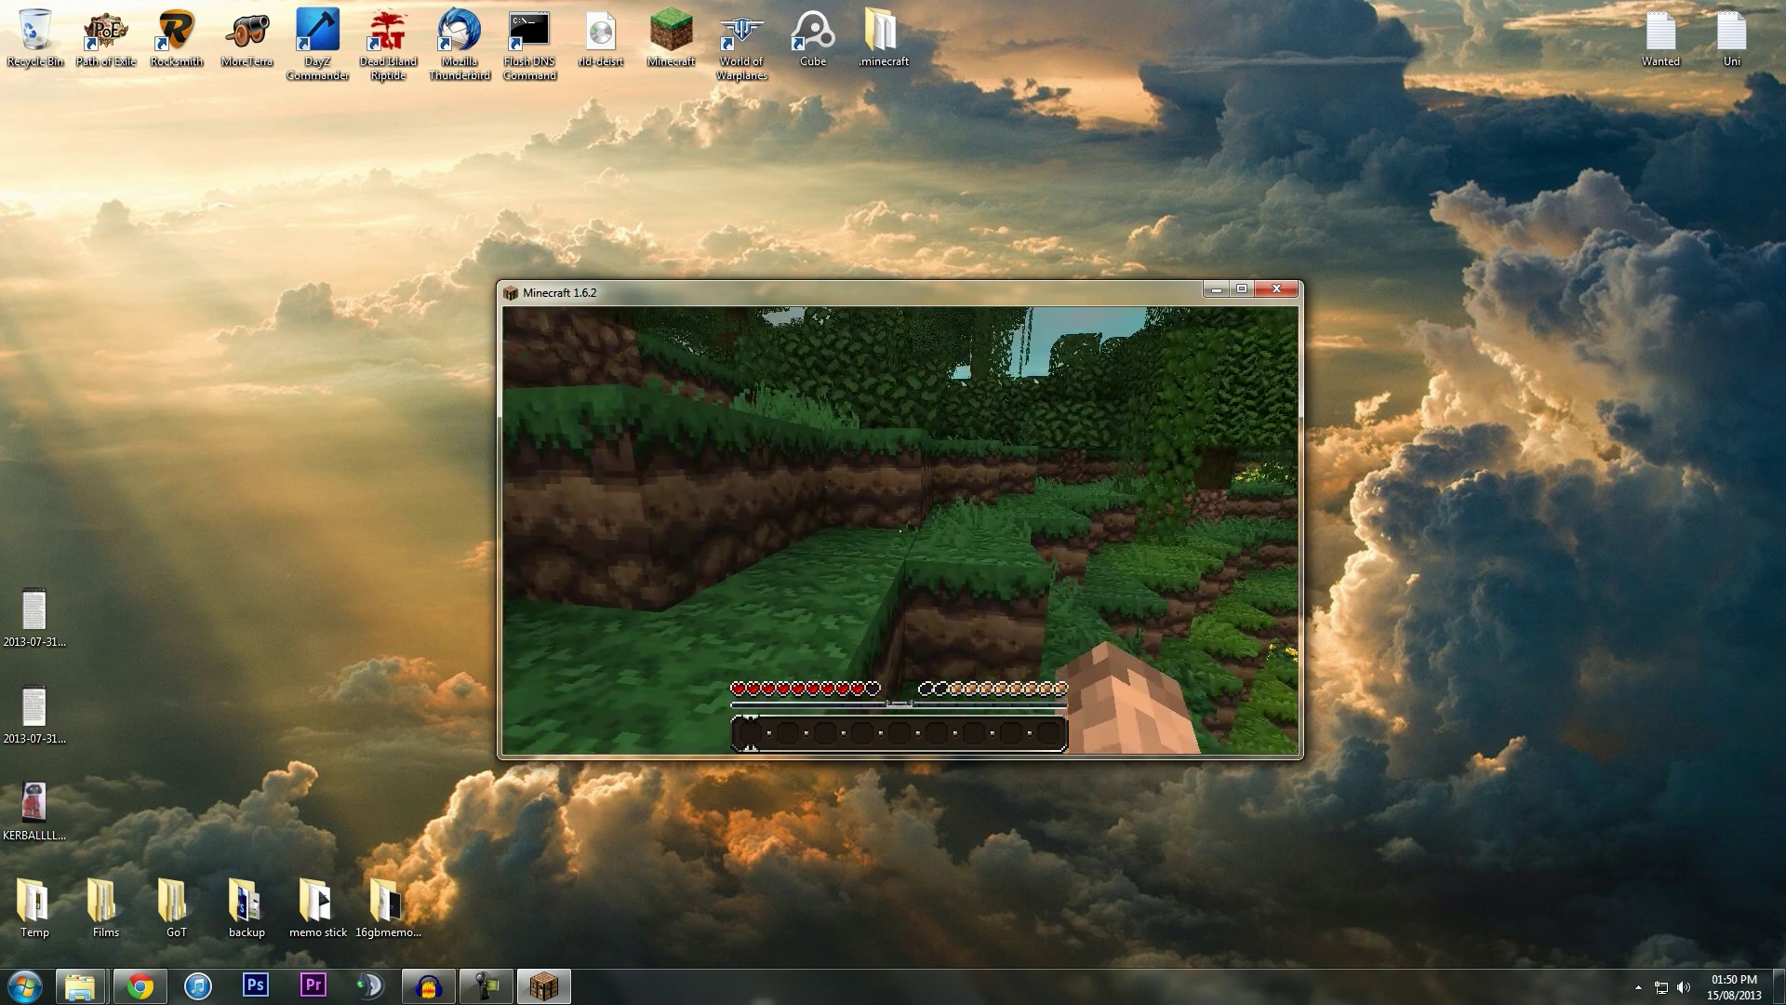
{"action": "key", "text": "w"}
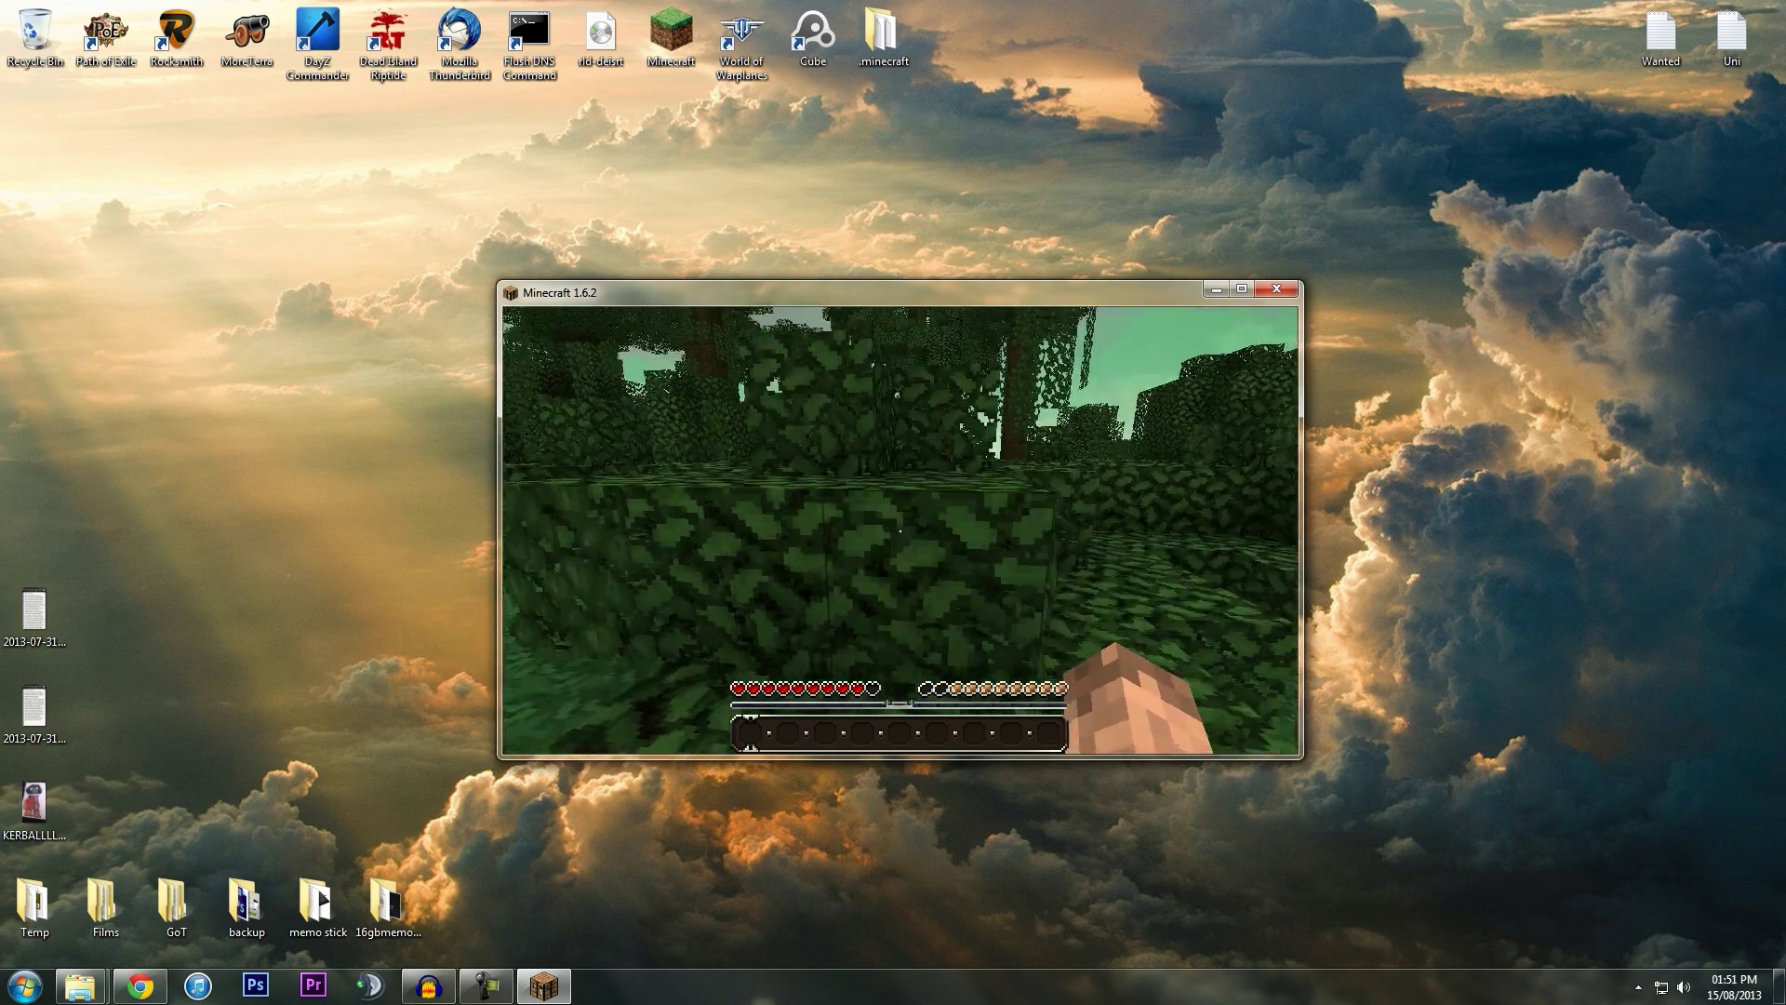
{"action": "key", "text": "w"}
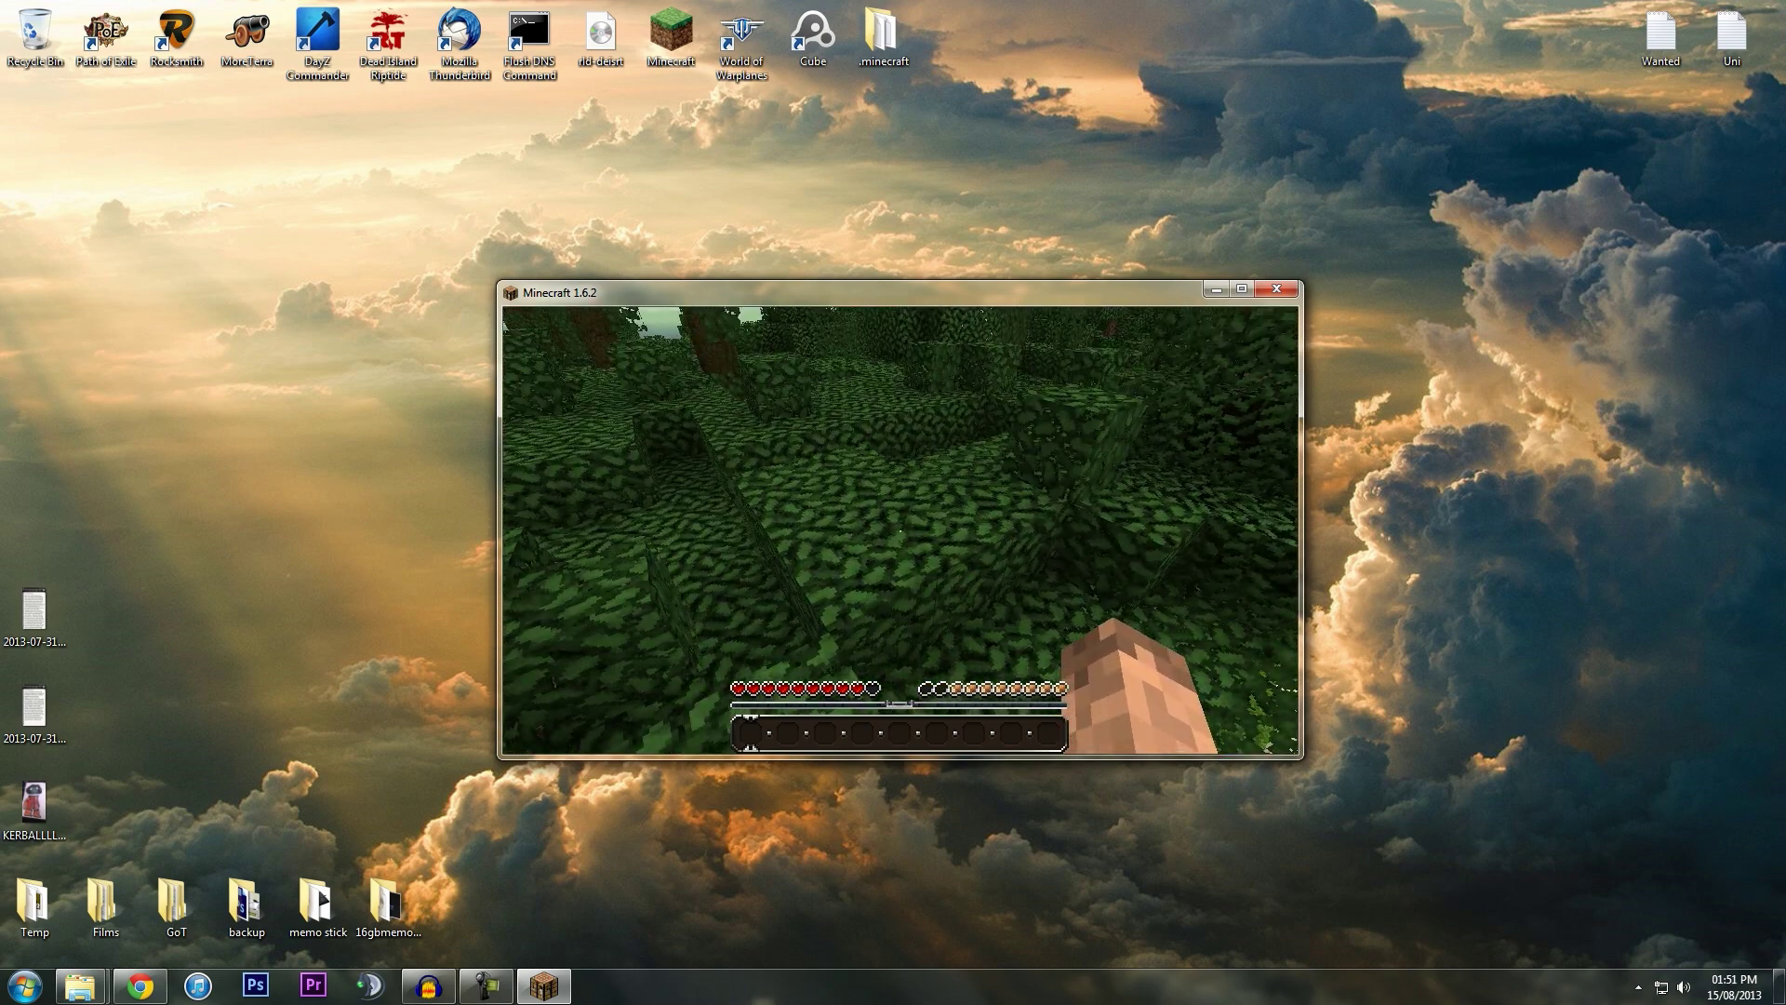
{"action": "key", "text": "w"}
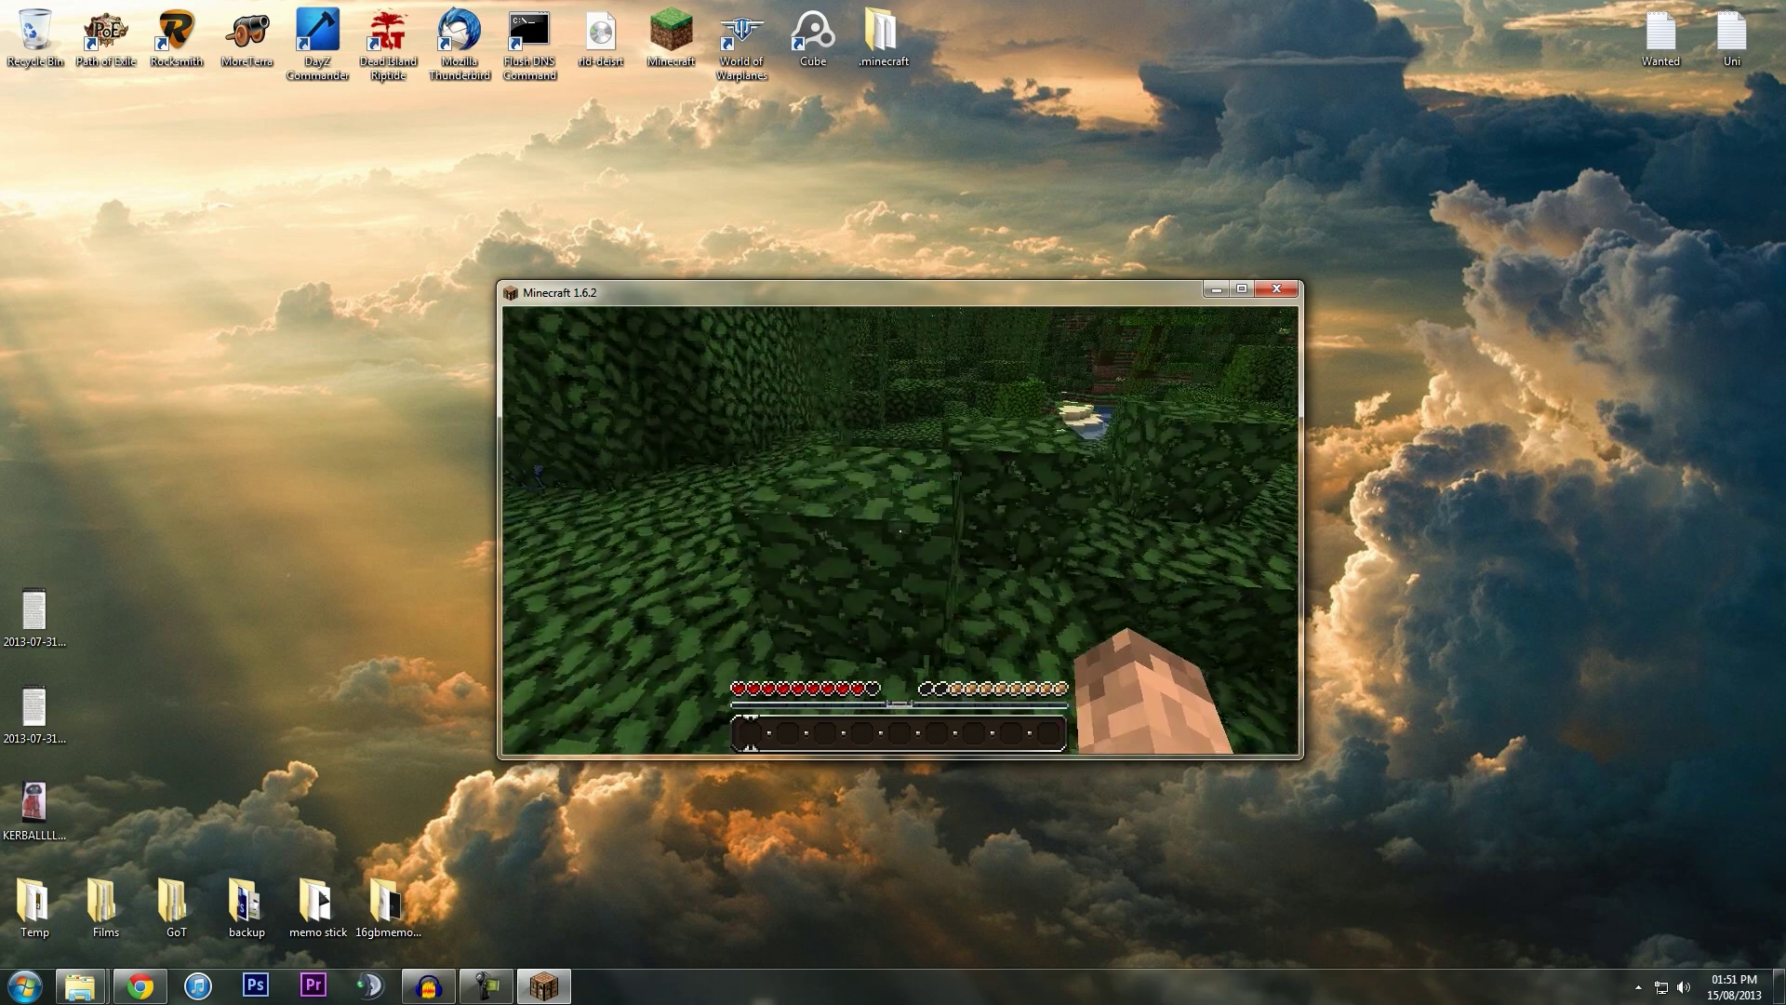
{"action": "key", "text": "w"}
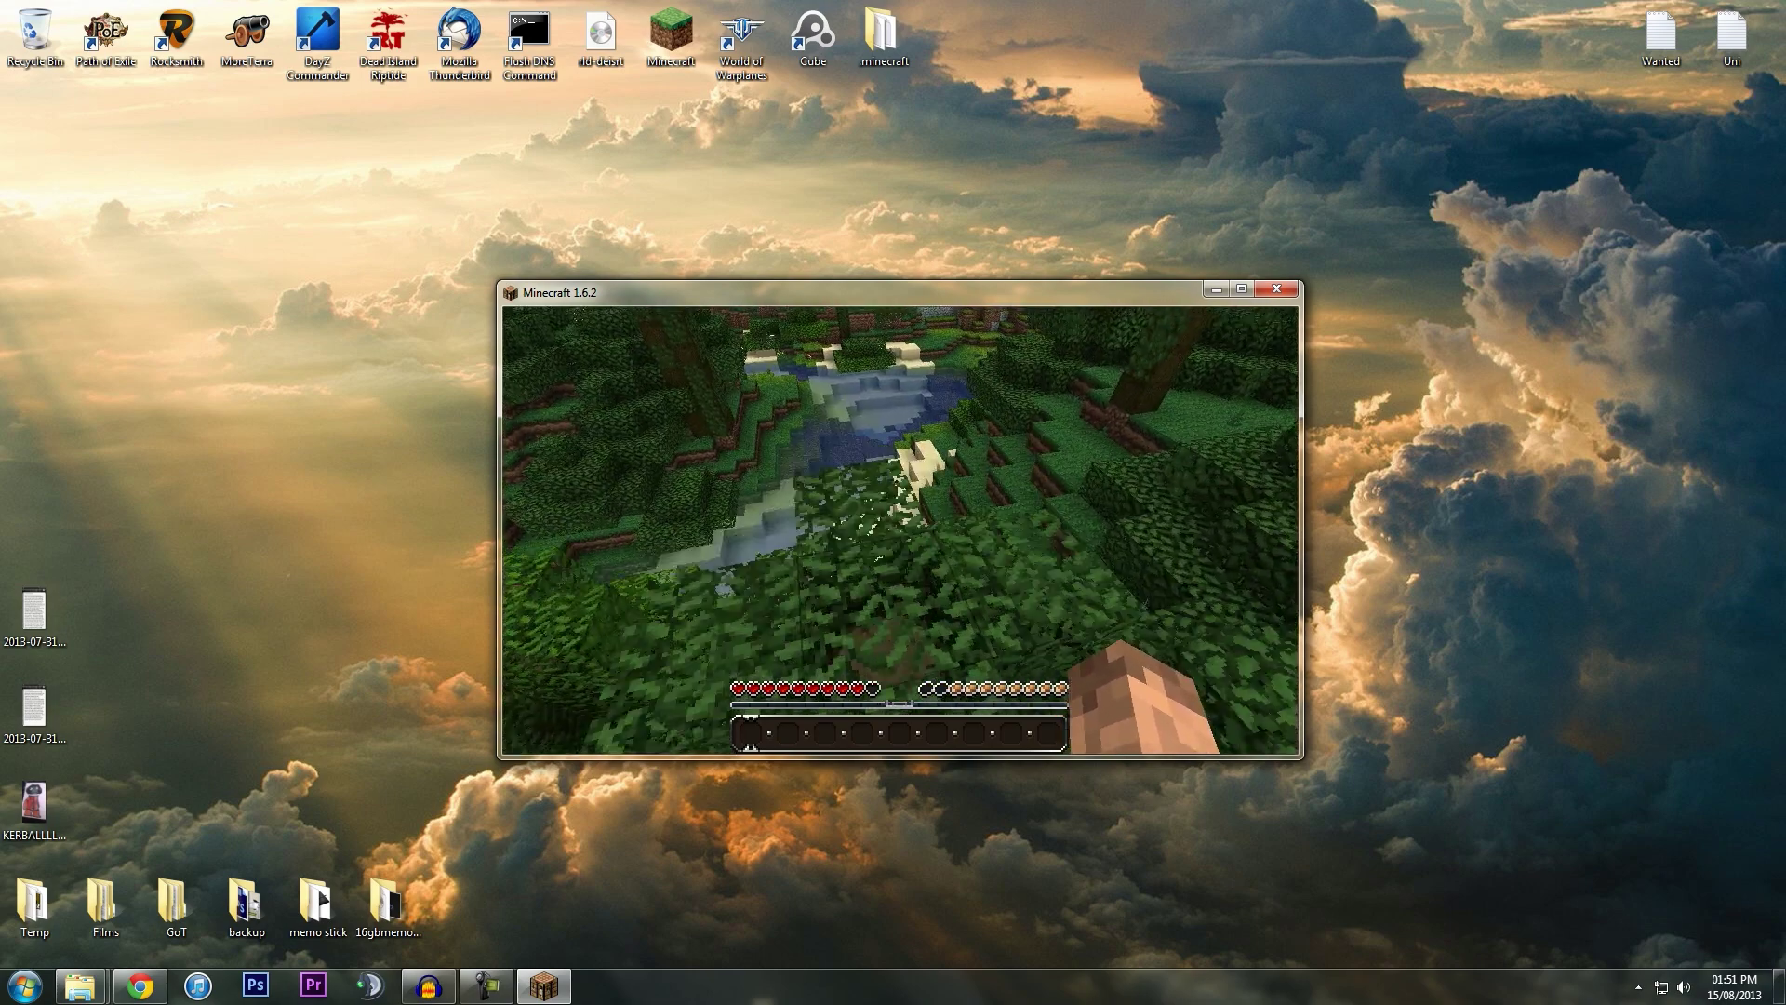